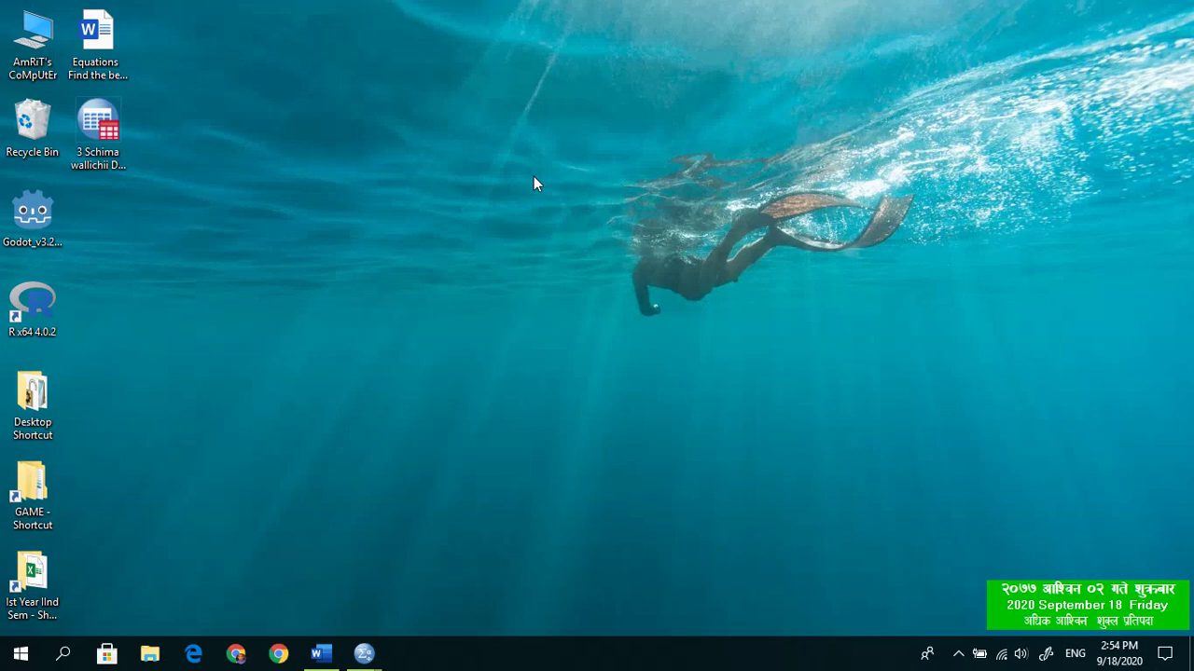
# Step: Bring up the Word document 'Equations Find the best model' with the four ln(H) models
pyautogui.click(321, 654)
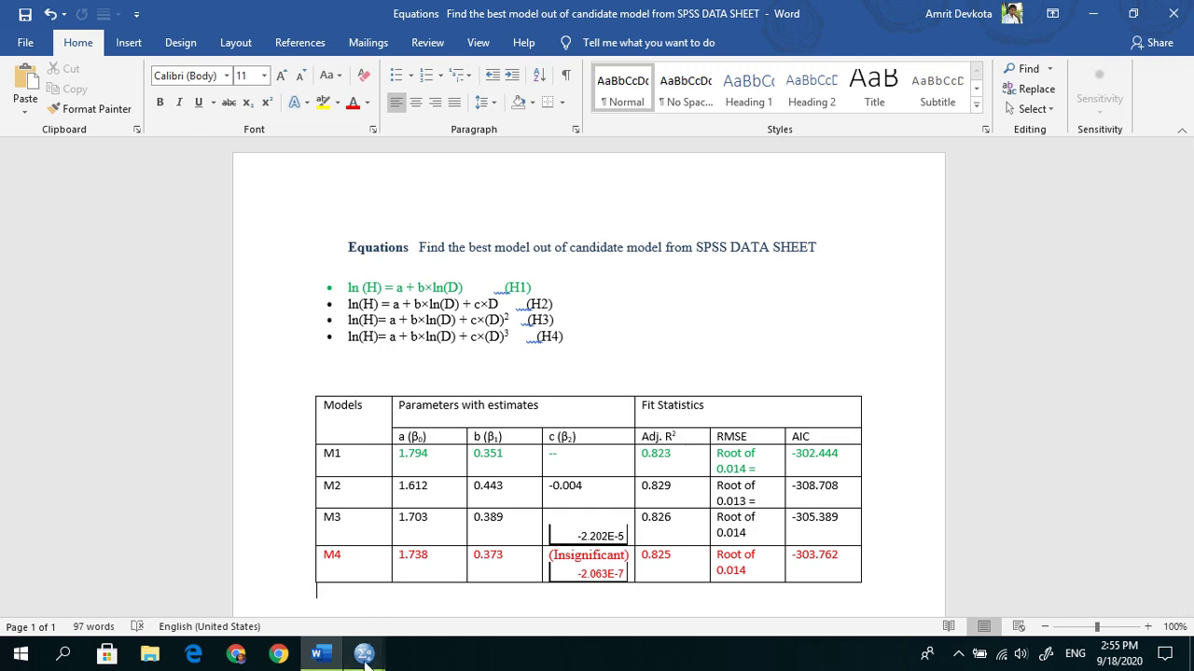
# Step: In the Schima wallichii dataset's Variable View, rename dbh to D and ht to H
pyautogui.moveTo(366, 657)
pyautogui.click(418, 553)
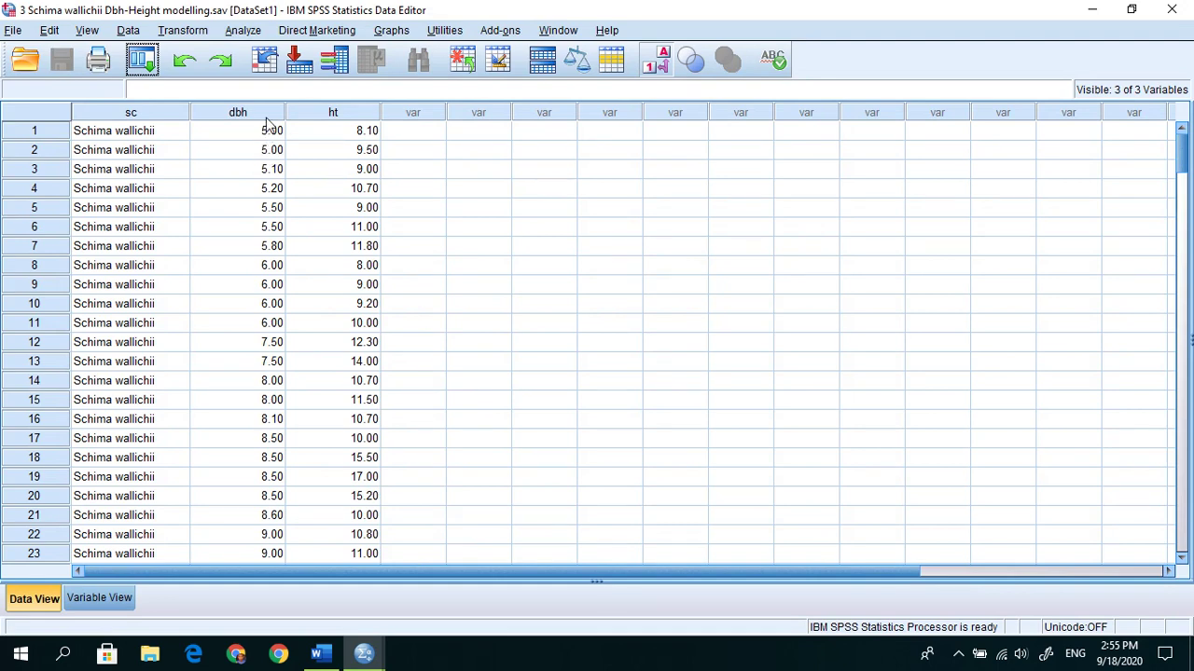
pyautogui.scroll(-3, 259, 191)
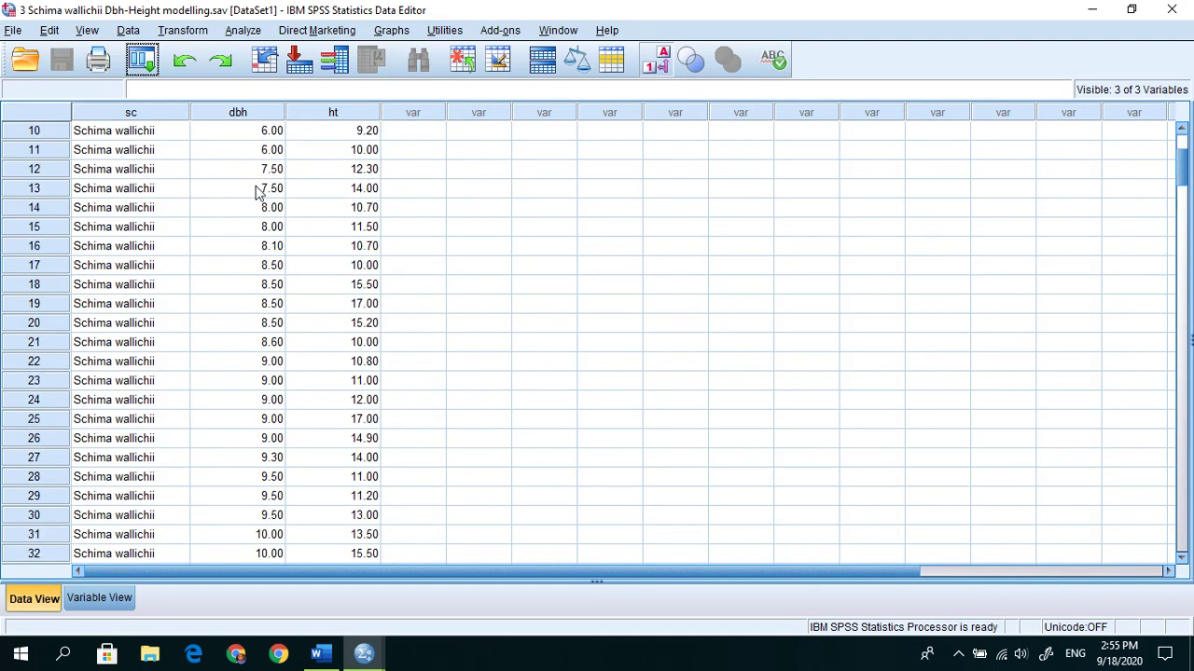
pyautogui.scroll(3, 259, 191)
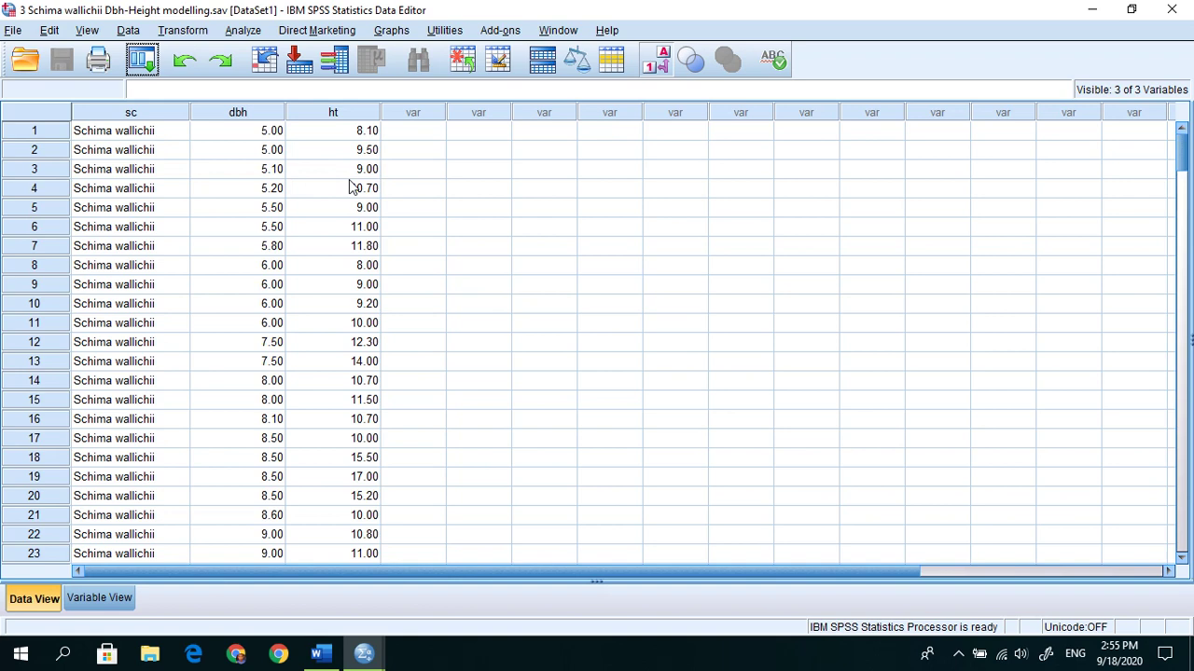
pyautogui.click(101, 602)
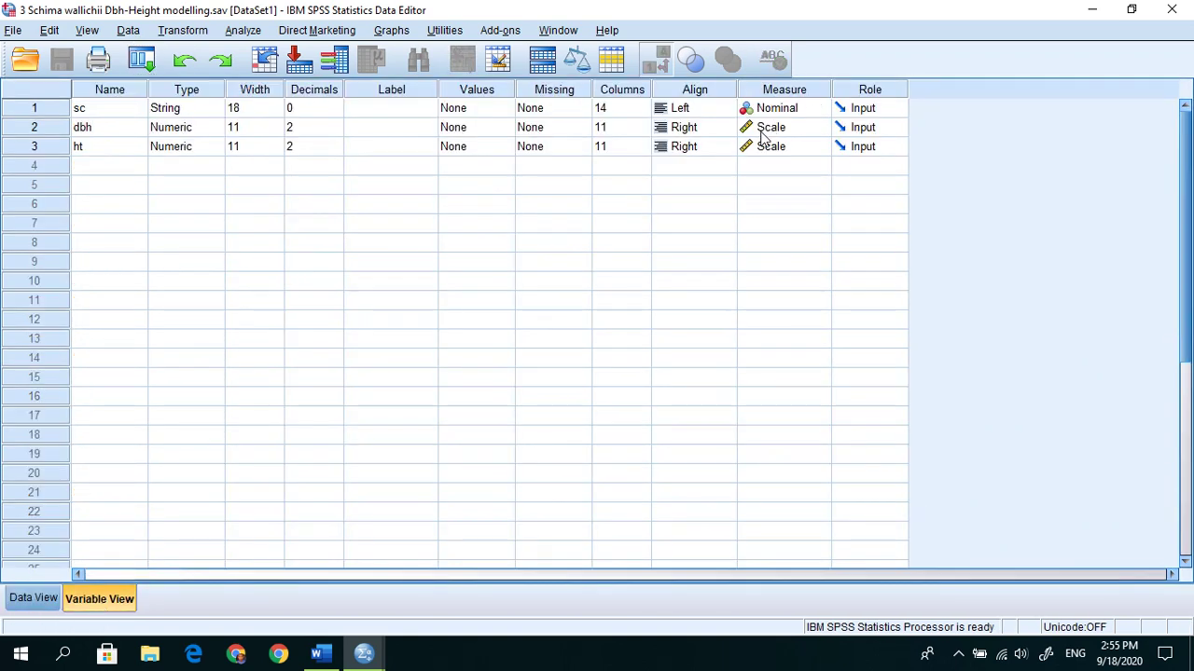
pyautogui.click(103, 131)
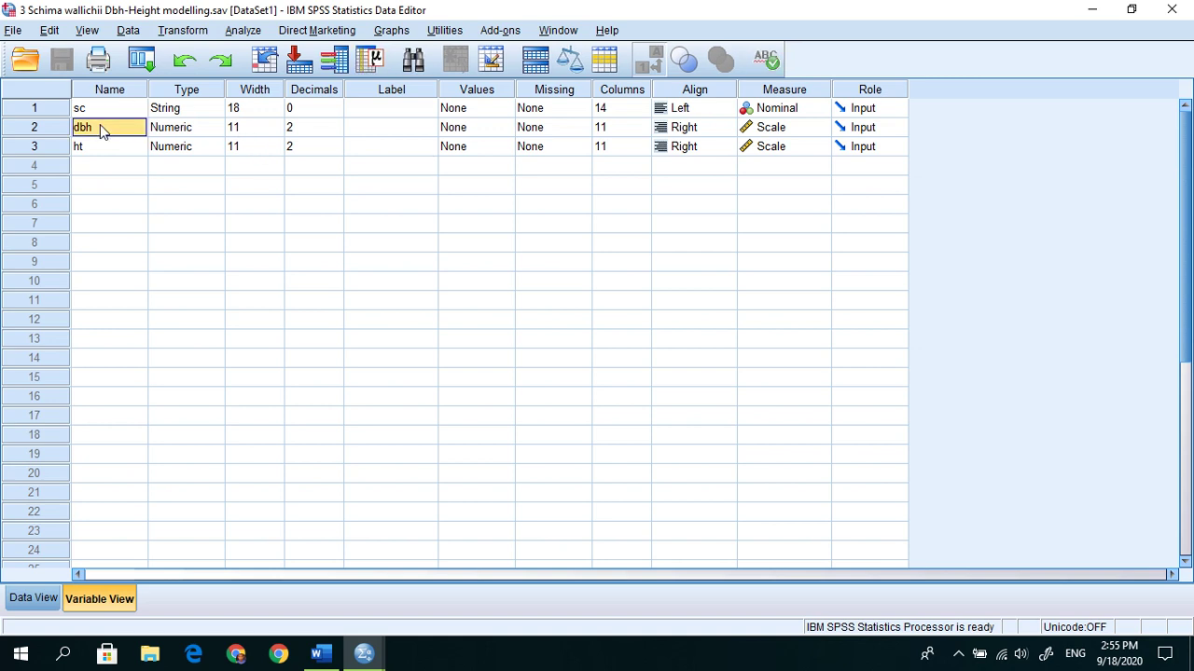
pyautogui.write('D')
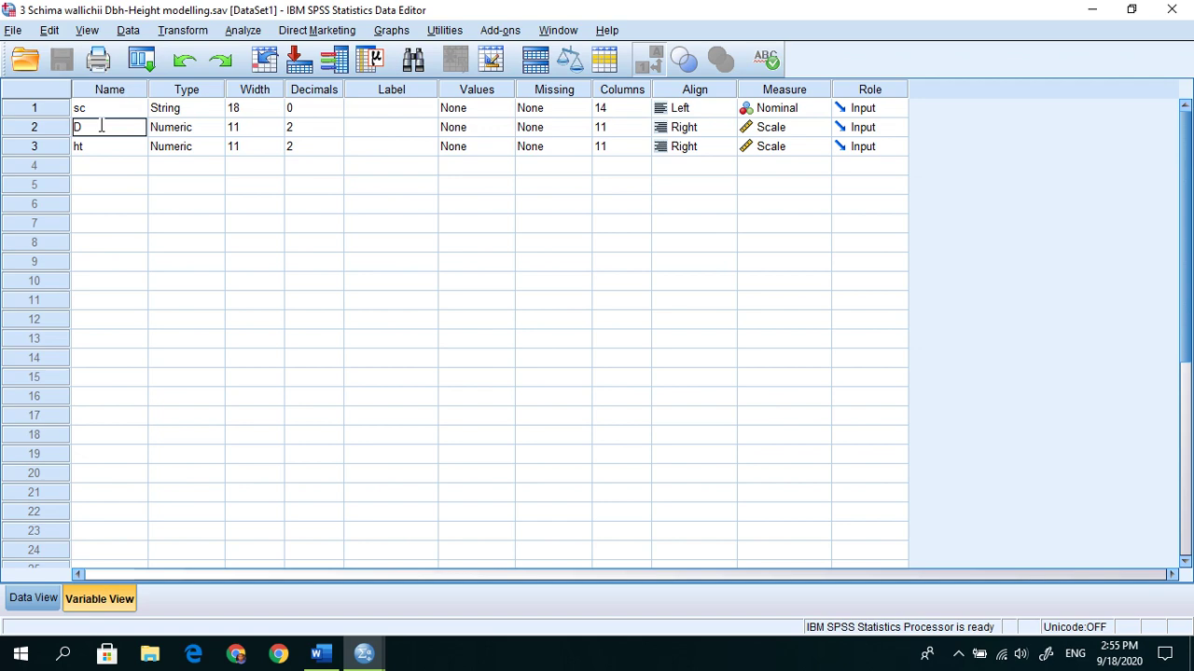
pyautogui.click(82, 149)
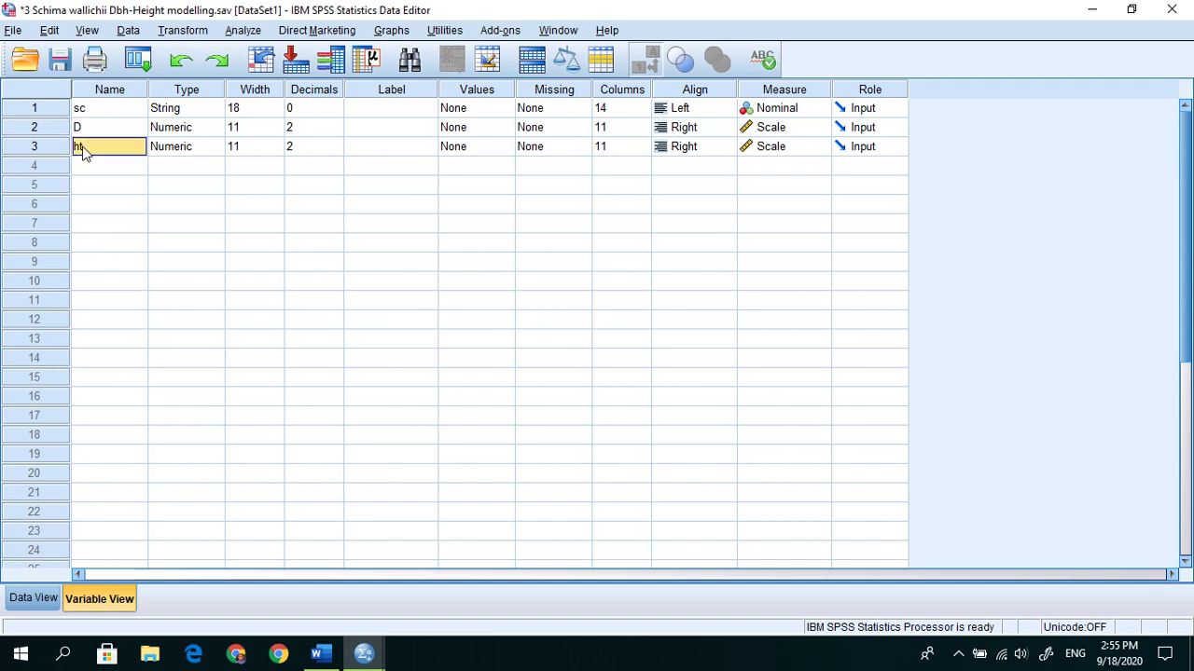
pyautogui.write('H')
# Step: Check the H2 model equation in the Word document, then return to SPSS
pyautogui.click(320, 656)
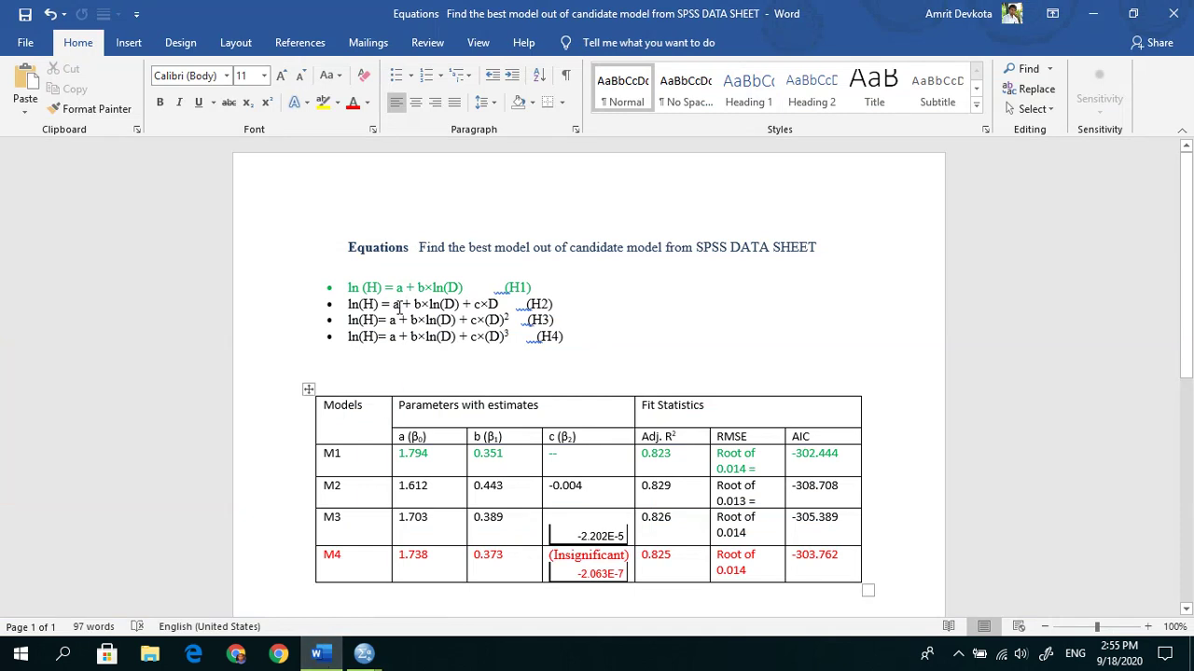
pyautogui.click(371, 303)
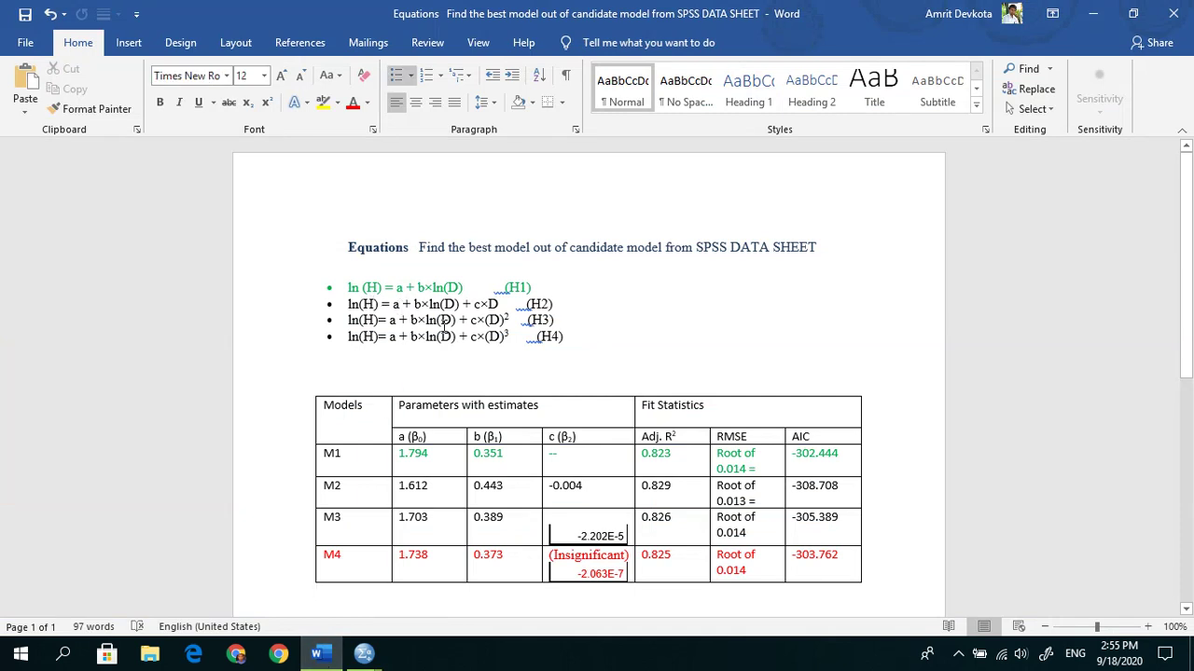
pyautogui.click(332, 656)
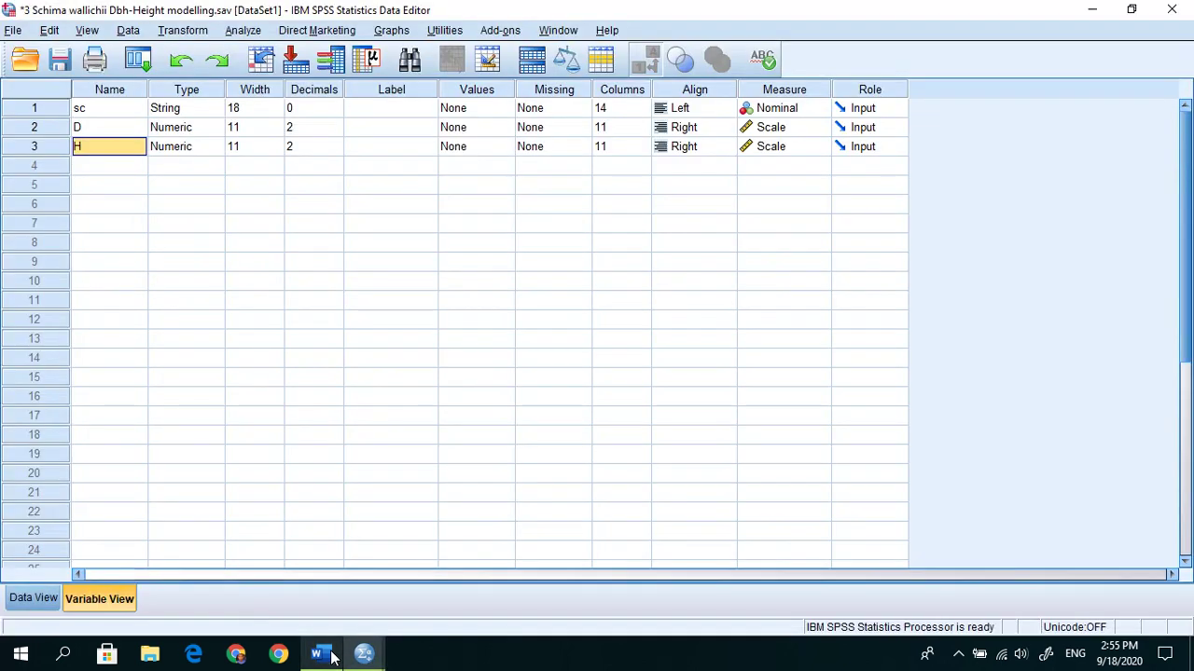
pyautogui.click(332, 656)
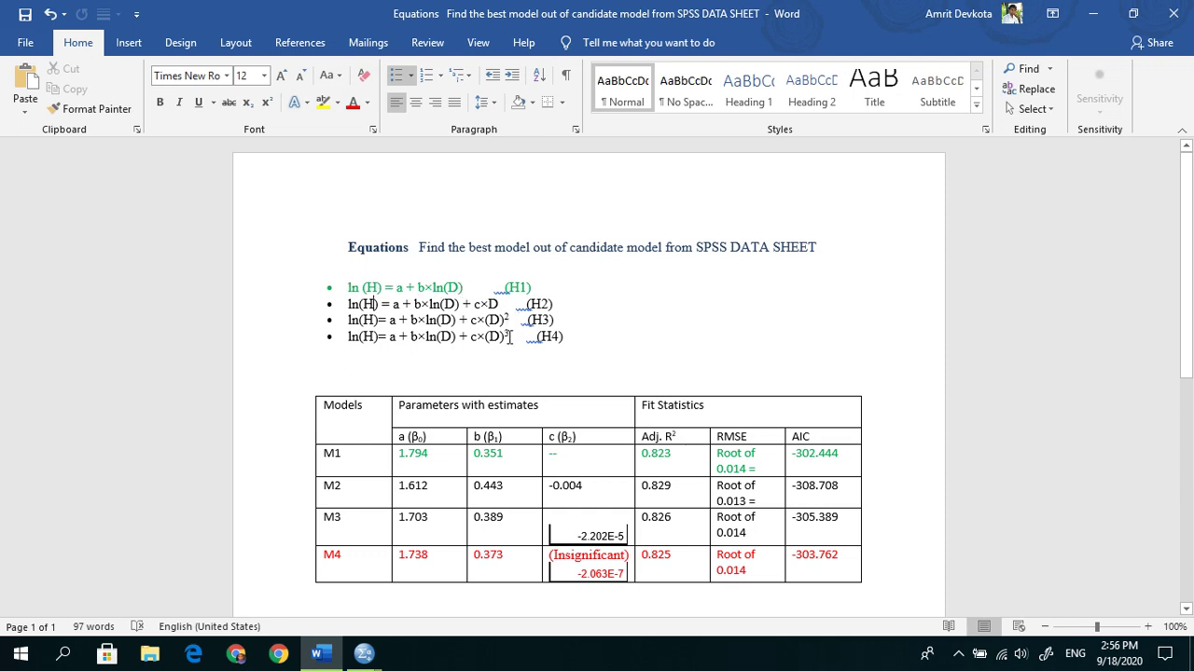
pyautogui.click(322, 656)
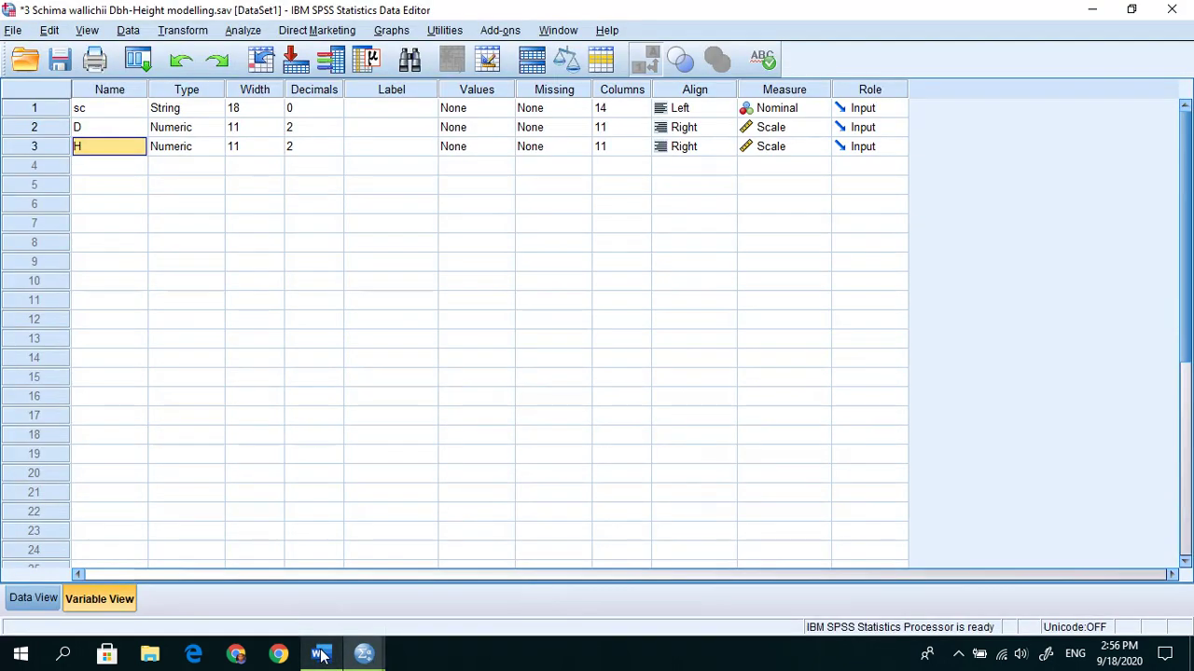
# Step: In Compute Variable, create target ln_H with the label 'Natural log of H'
pyautogui.click(184, 31)
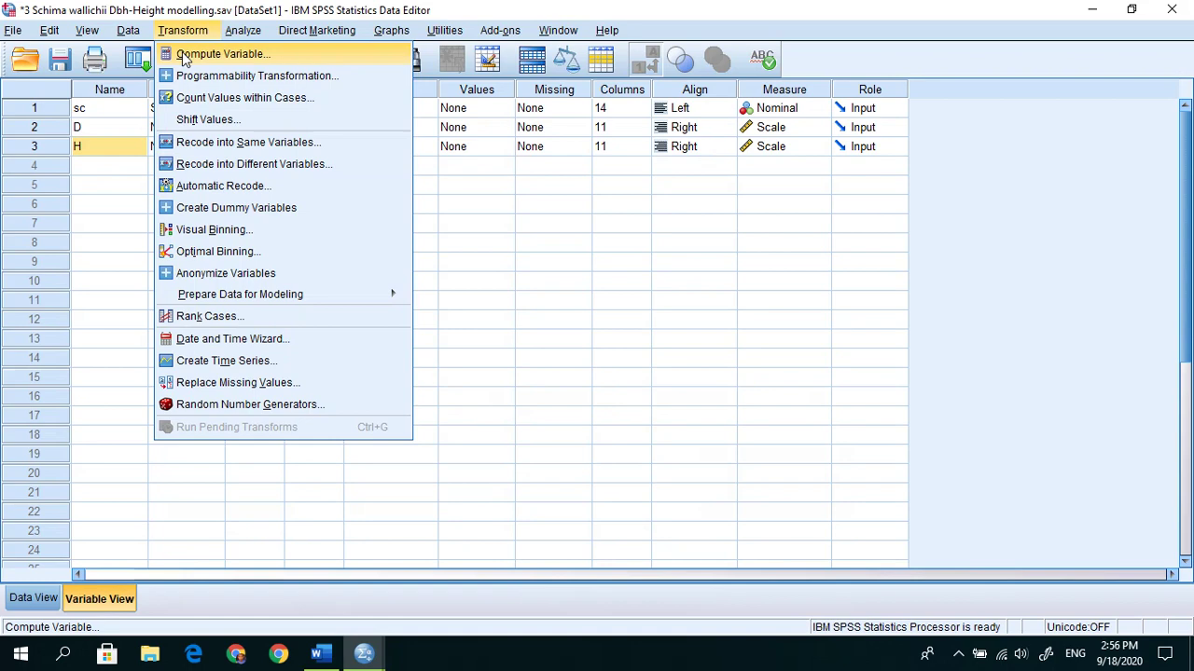
pyautogui.click(183, 54)
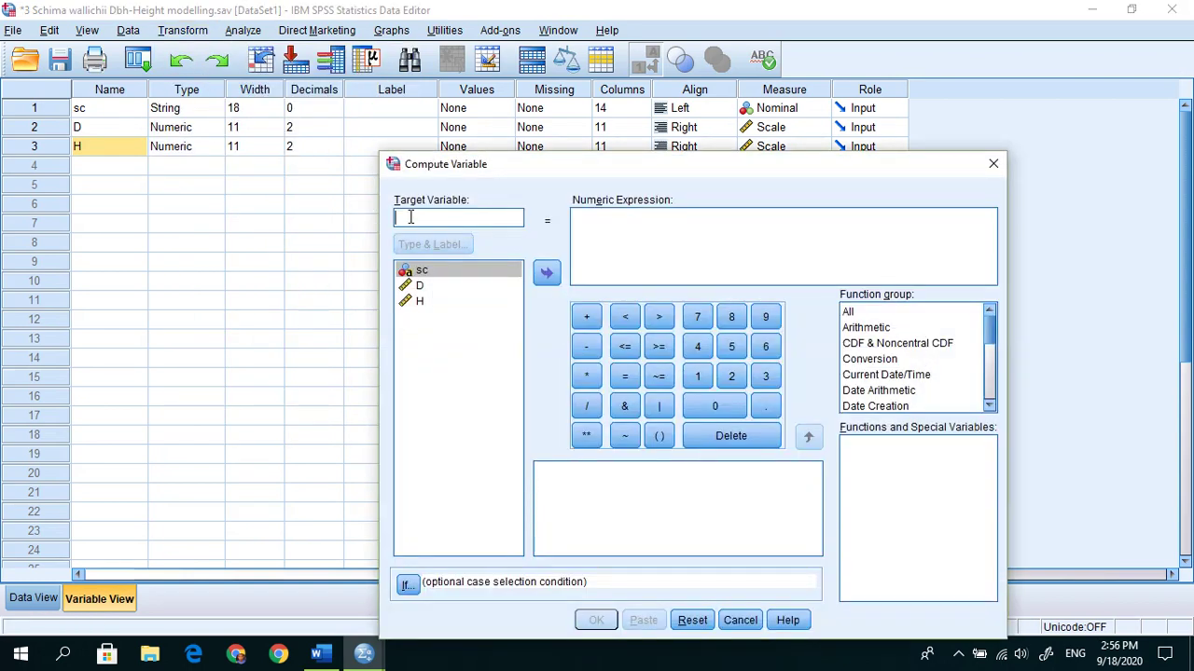
pyautogui.write('ln')
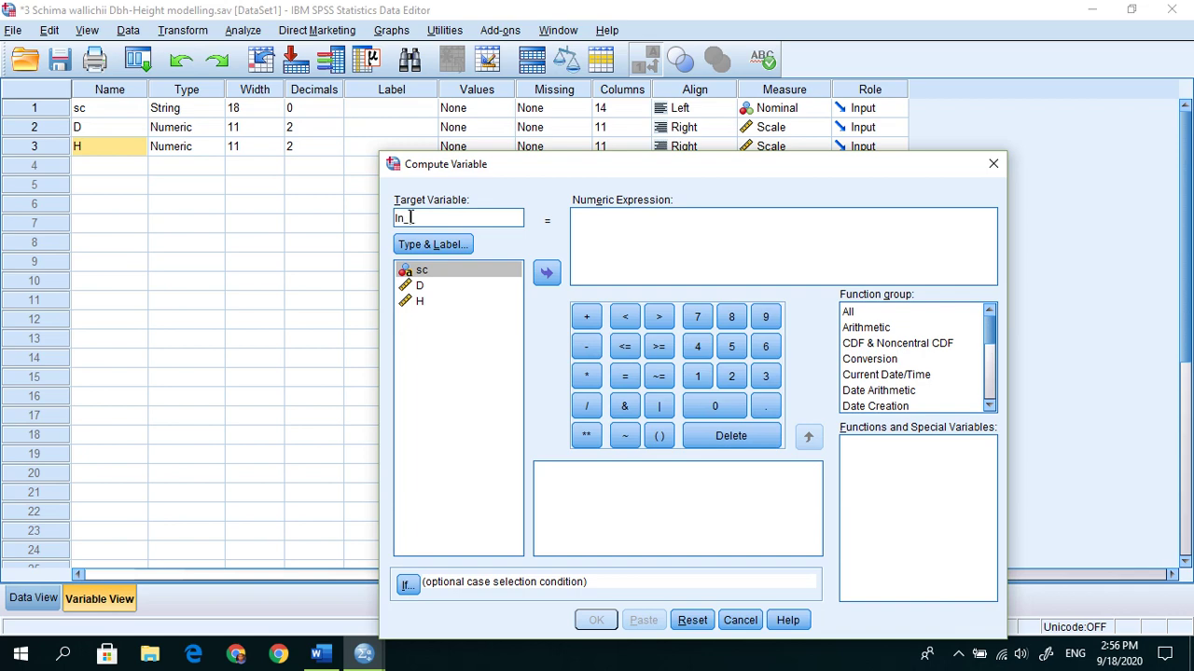
pyautogui.write('_H')
pyautogui.click(432, 245)
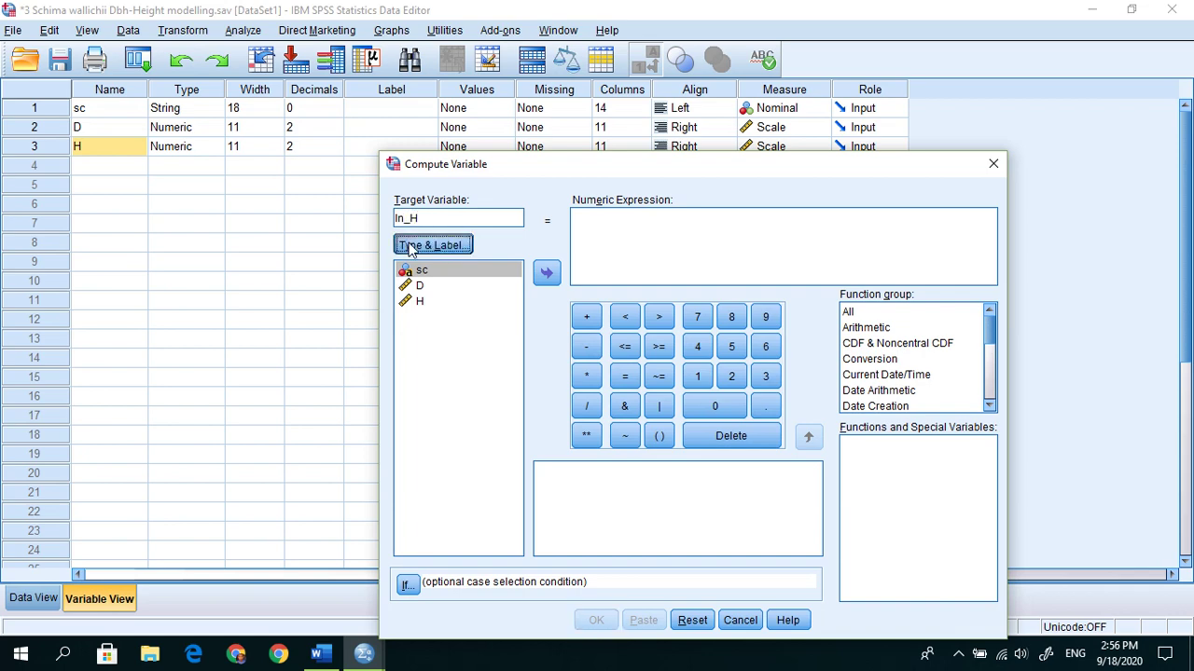
pyautogui.click(767, 345)
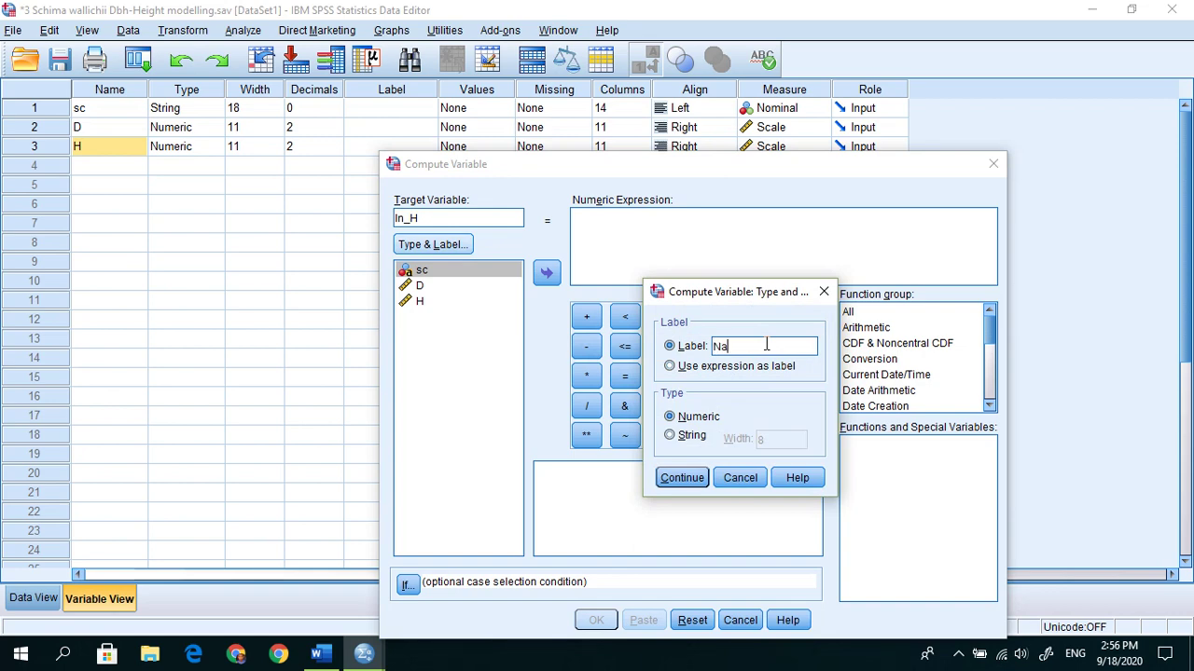
pyautogui.write('Natural log of H')
pyautogui.click(682, 478)
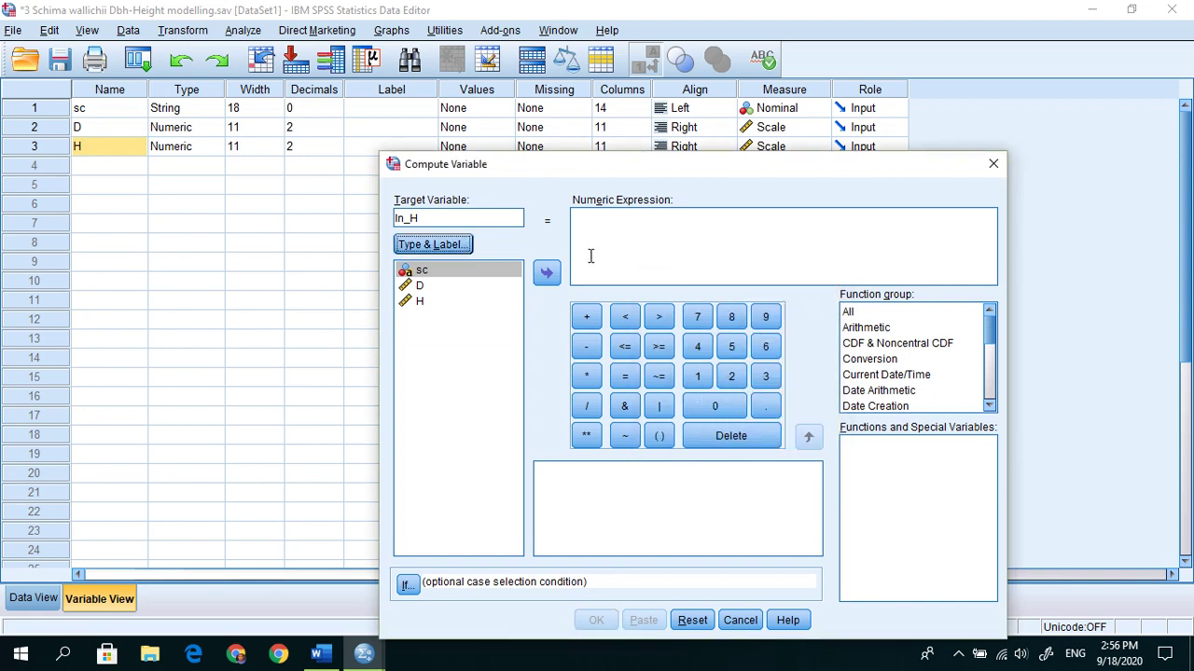
# Step: Set the expression to LN(H), run it, and view the new ln_H values
pyautogui.click(867, 329)
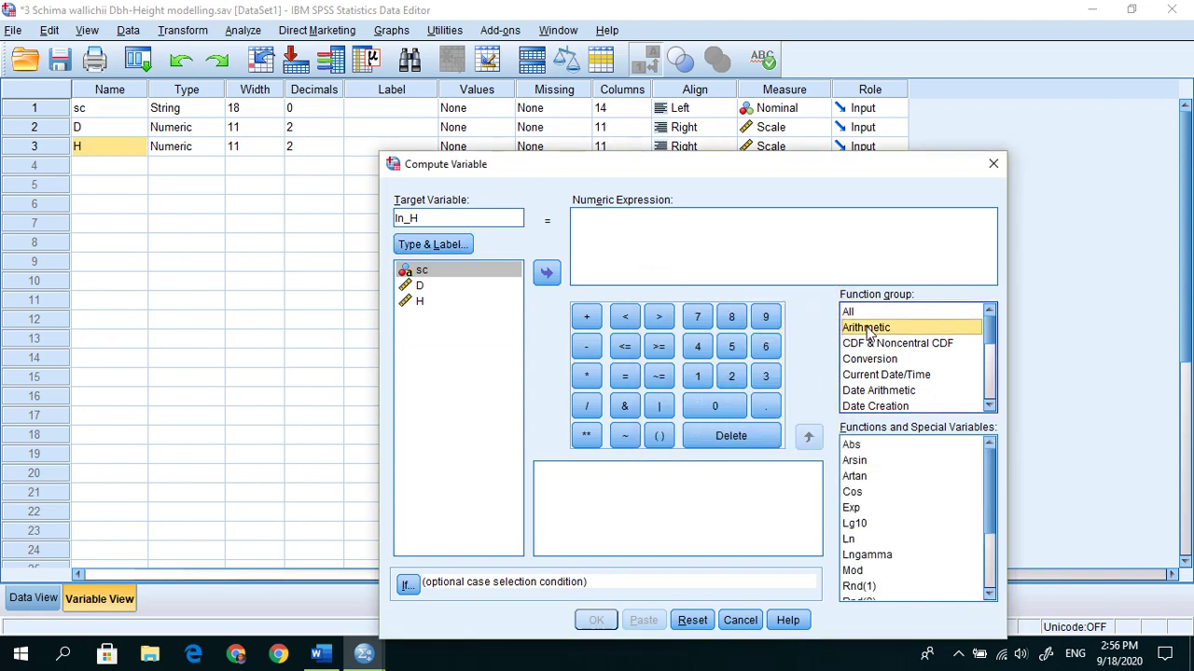
pyautogui.click(847, 548)
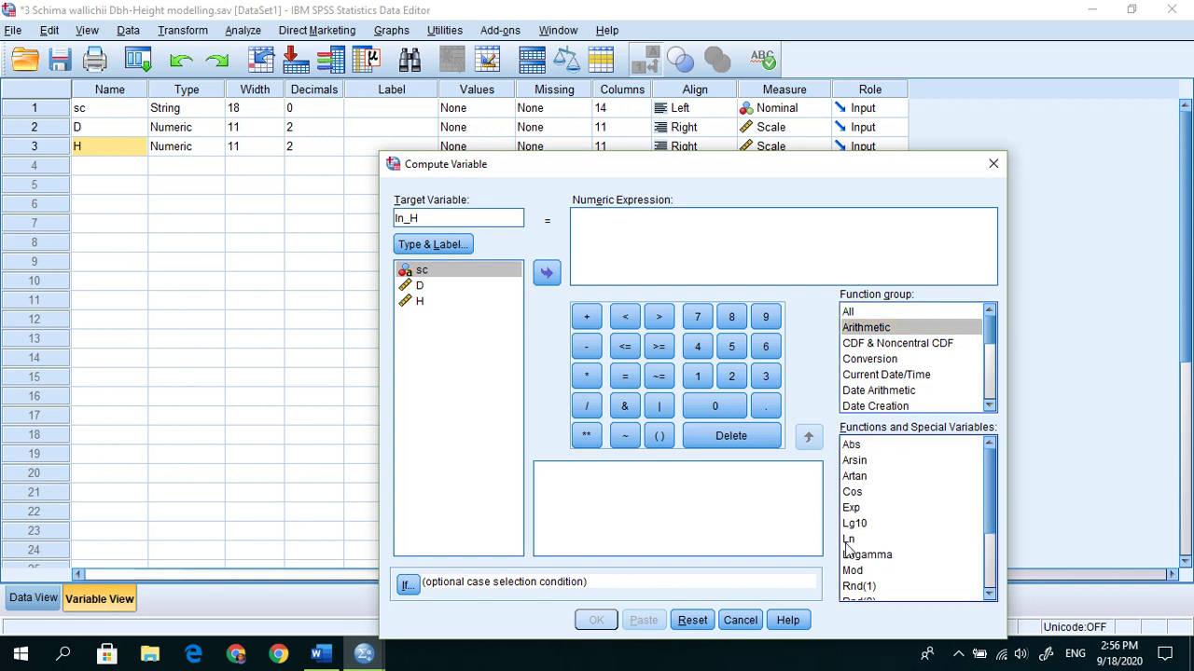
pyautogui.click(808, 439)
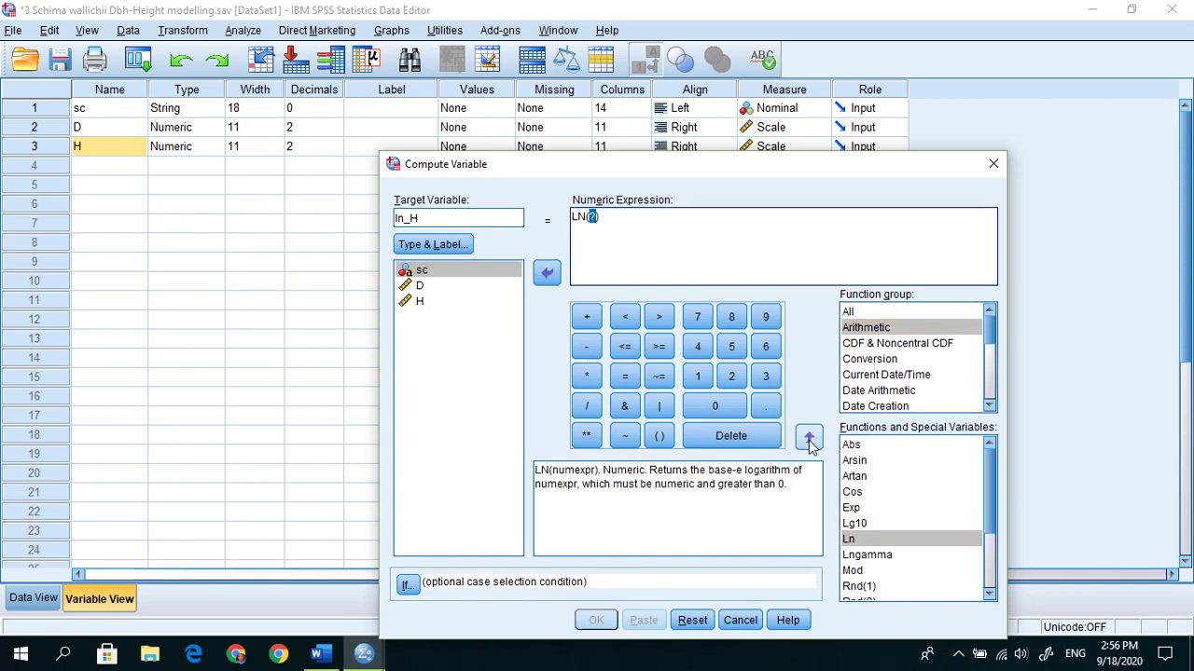
pyautogui.doubleClick(417, 304)
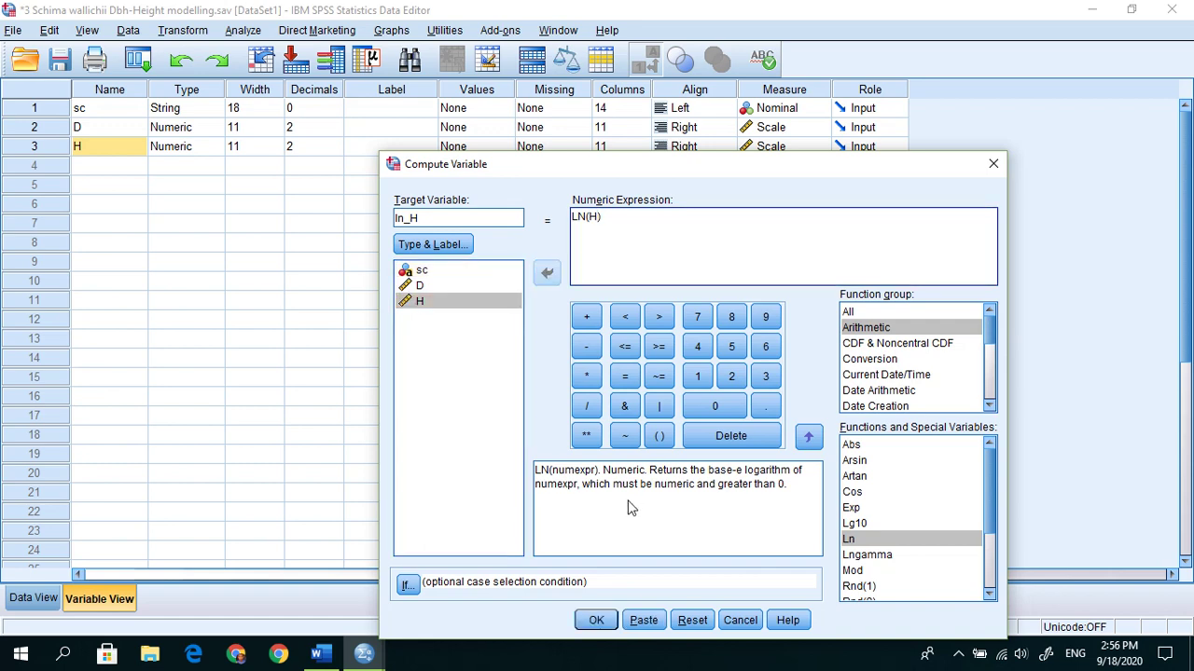
pyautogui.click(593, 622)
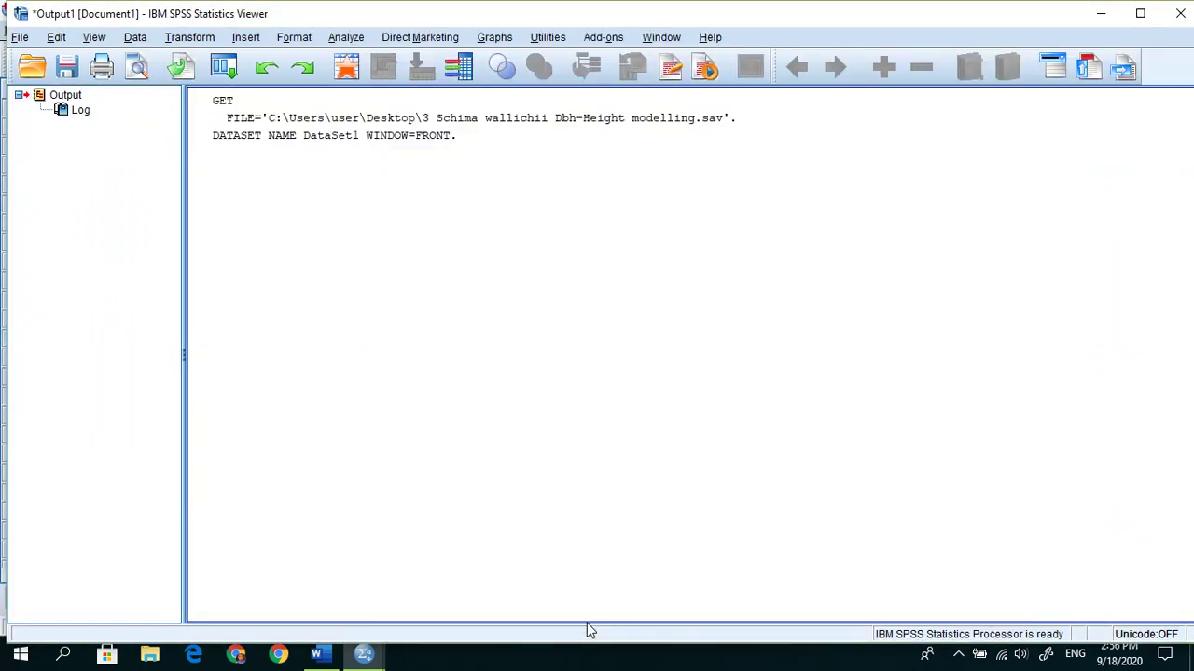
pyautogui.click(1100, 14)
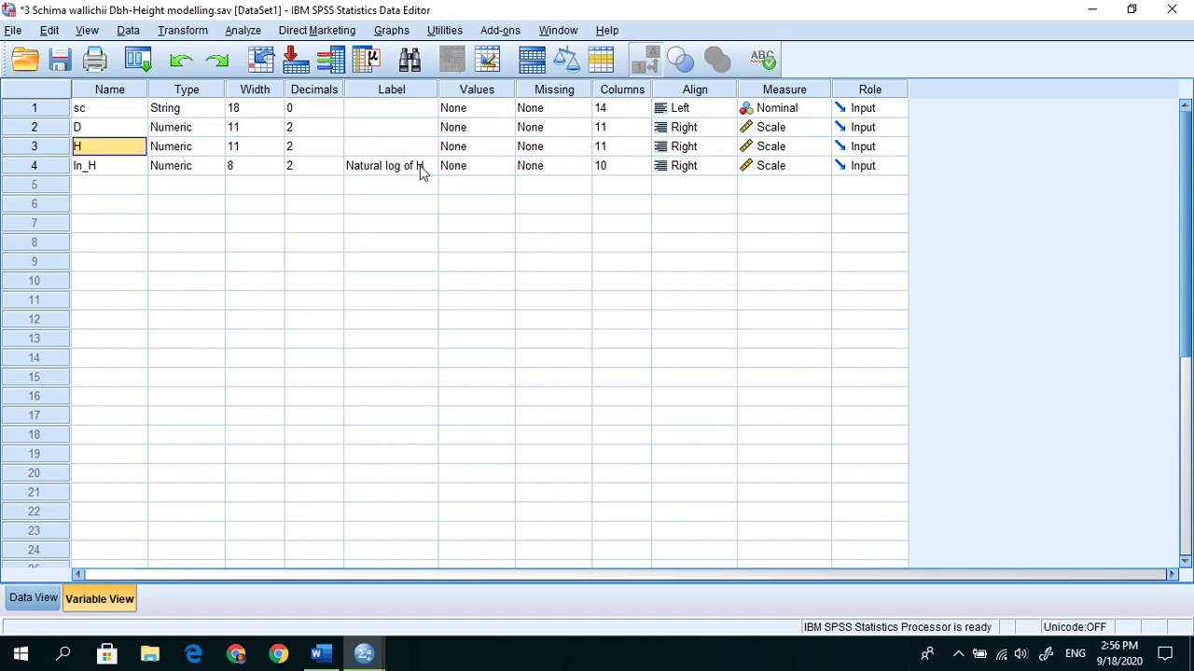
pyautogui.click(18, 600)
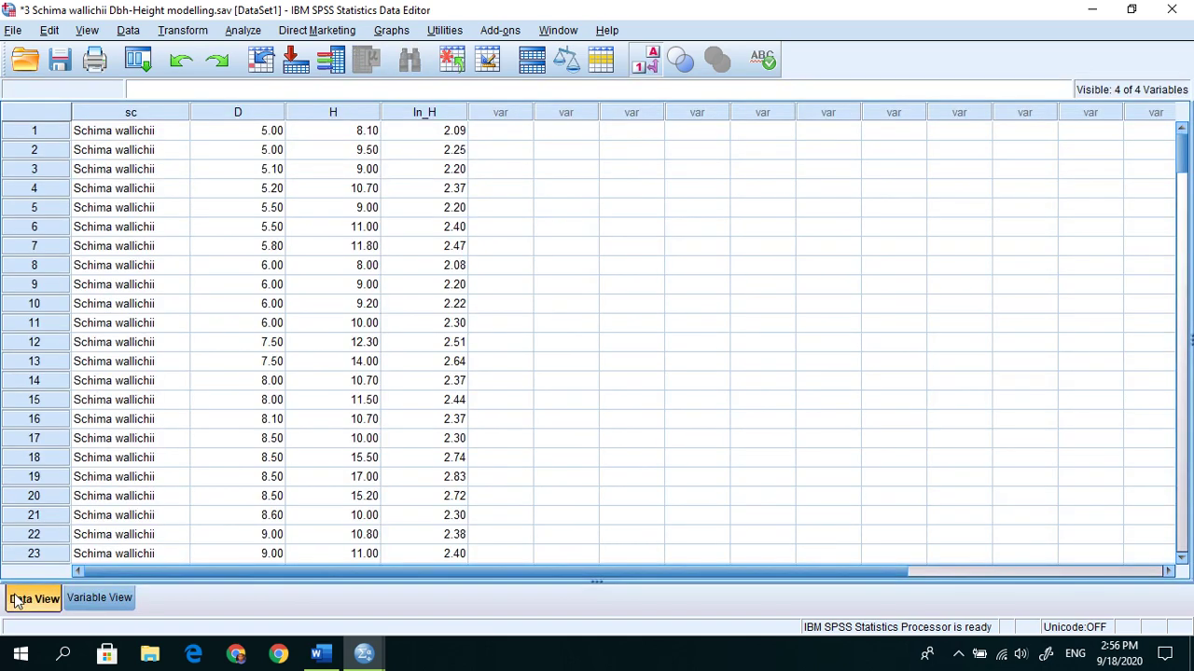
# Step: Compute ln_D = LN(D), labelled 'Natural log of D'
pyautogui.click(187, 31)
pyautogui.click(196, 54)
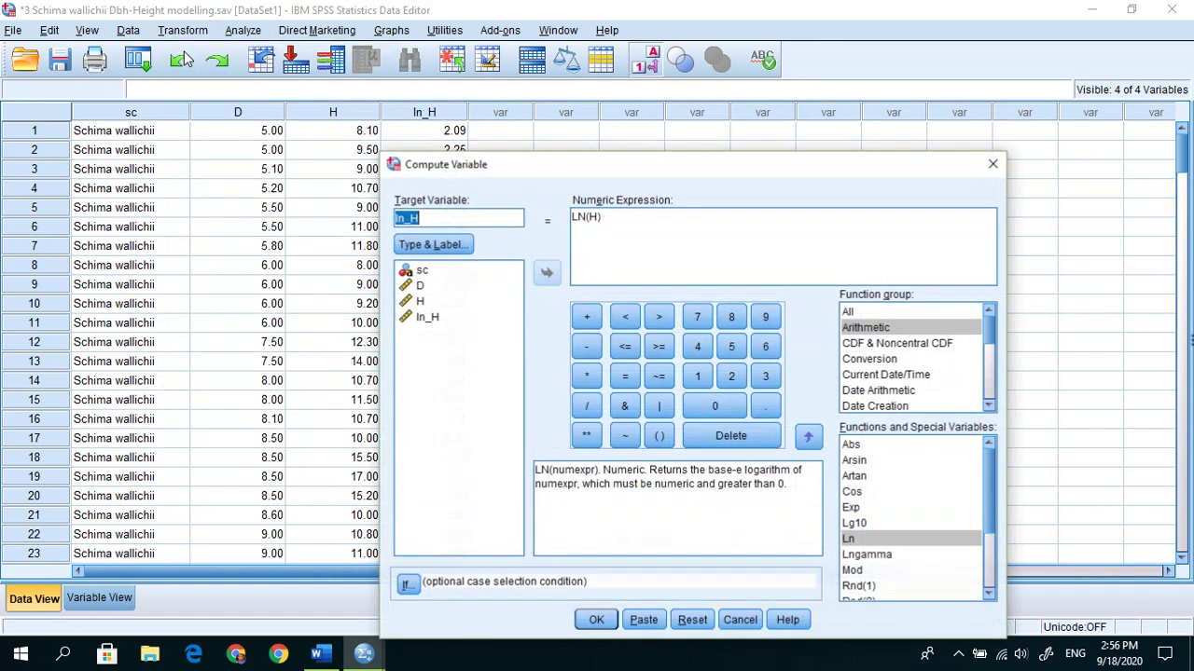
pyautogui.click(429, 218)
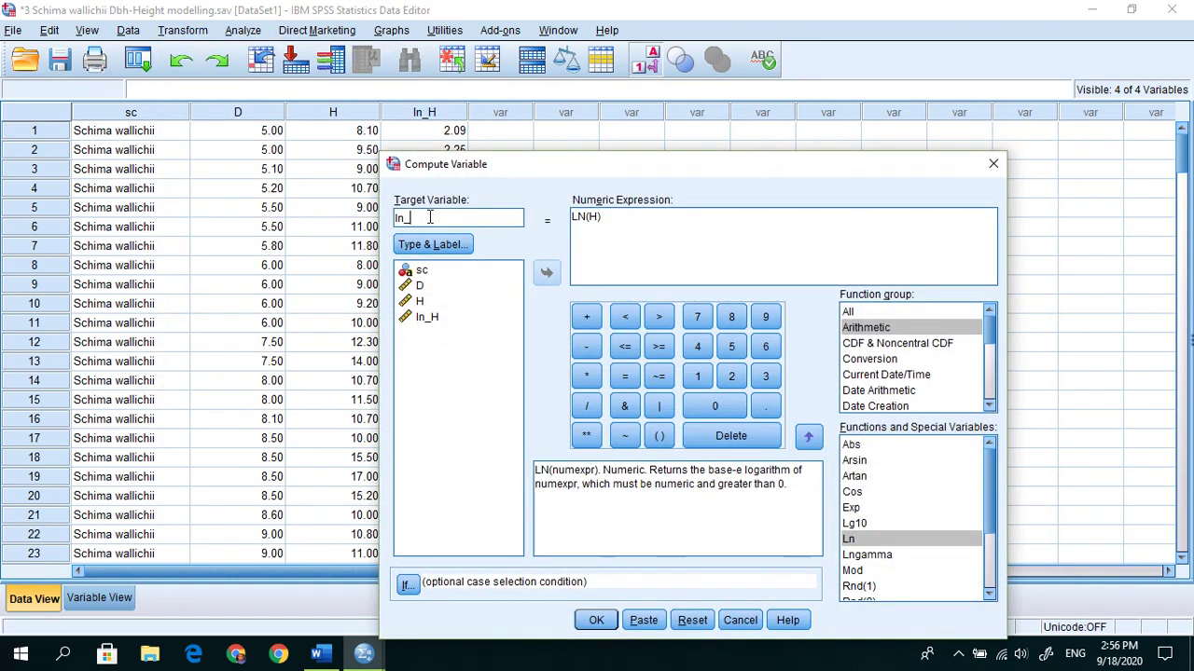
pyautogui.write('D')
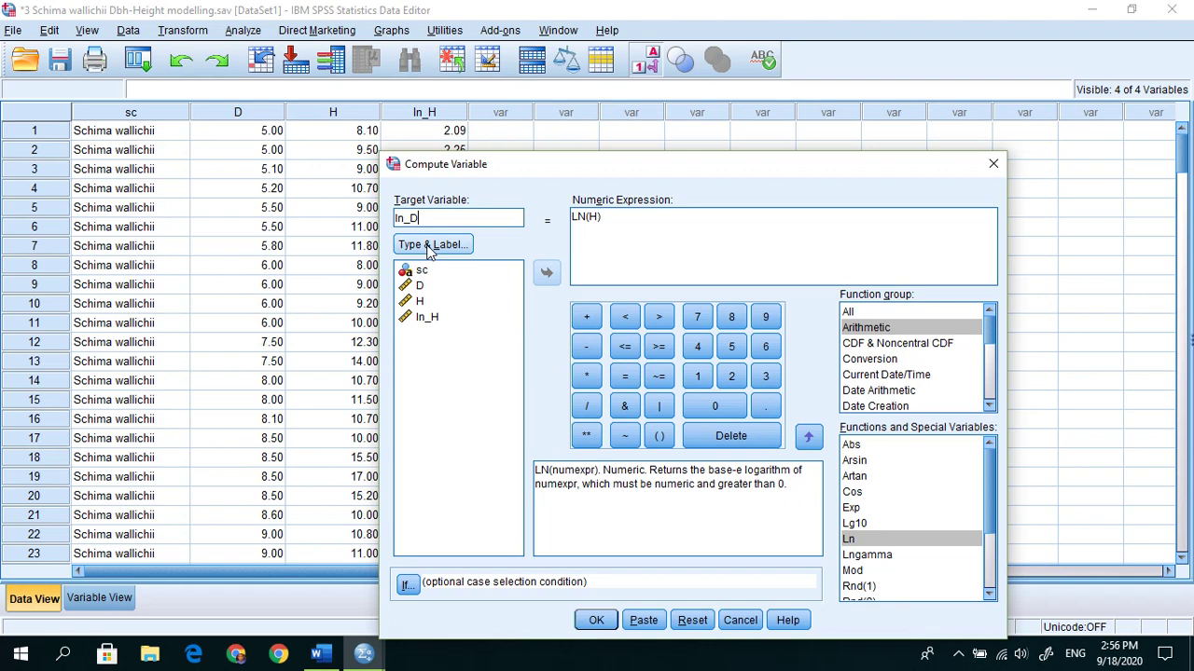
pyautogui.click(432, 245)
pyautogui.click(804, 346)
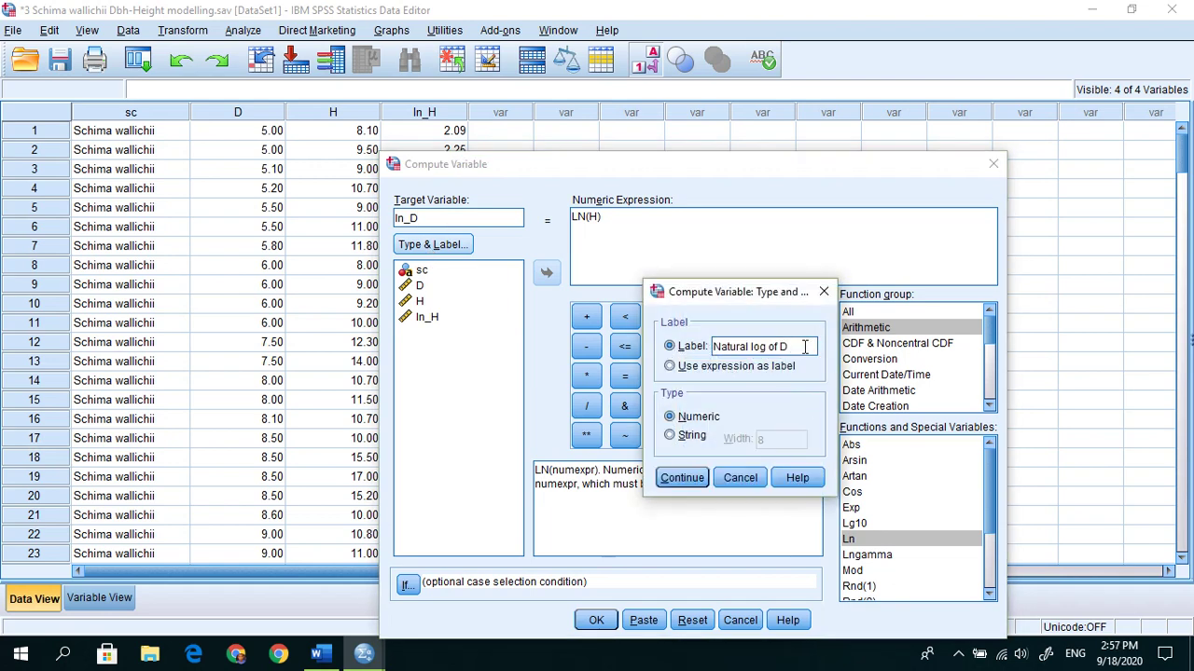
pyautogui.click(688, 478)
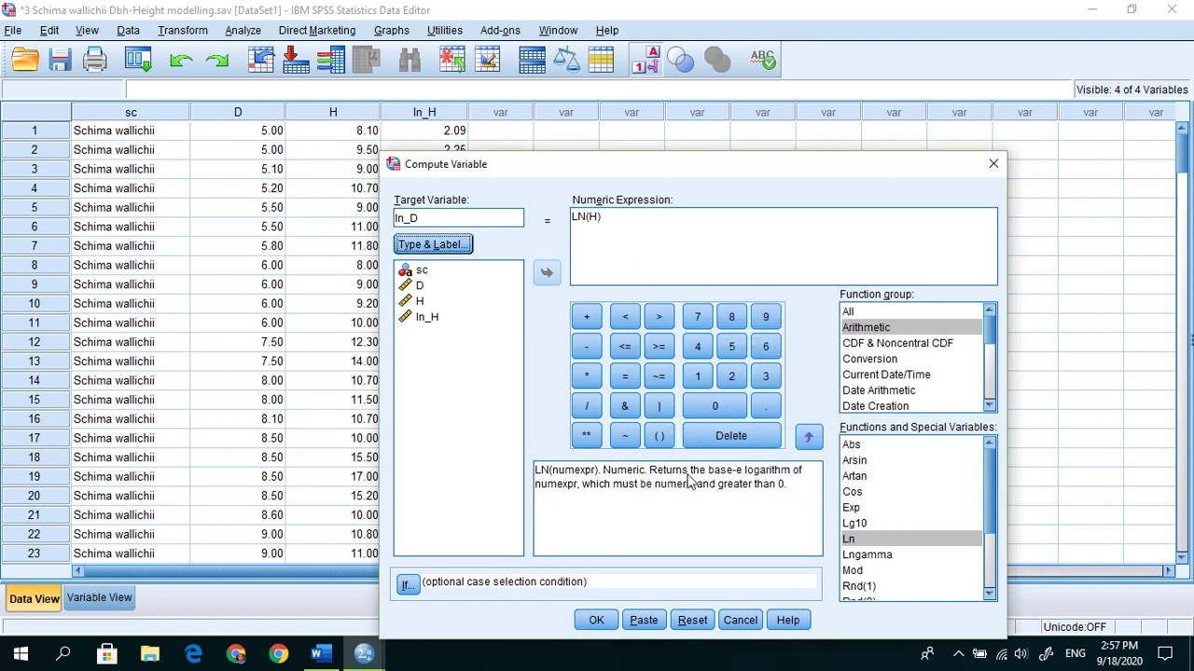
pyautogui.click(601, 221)
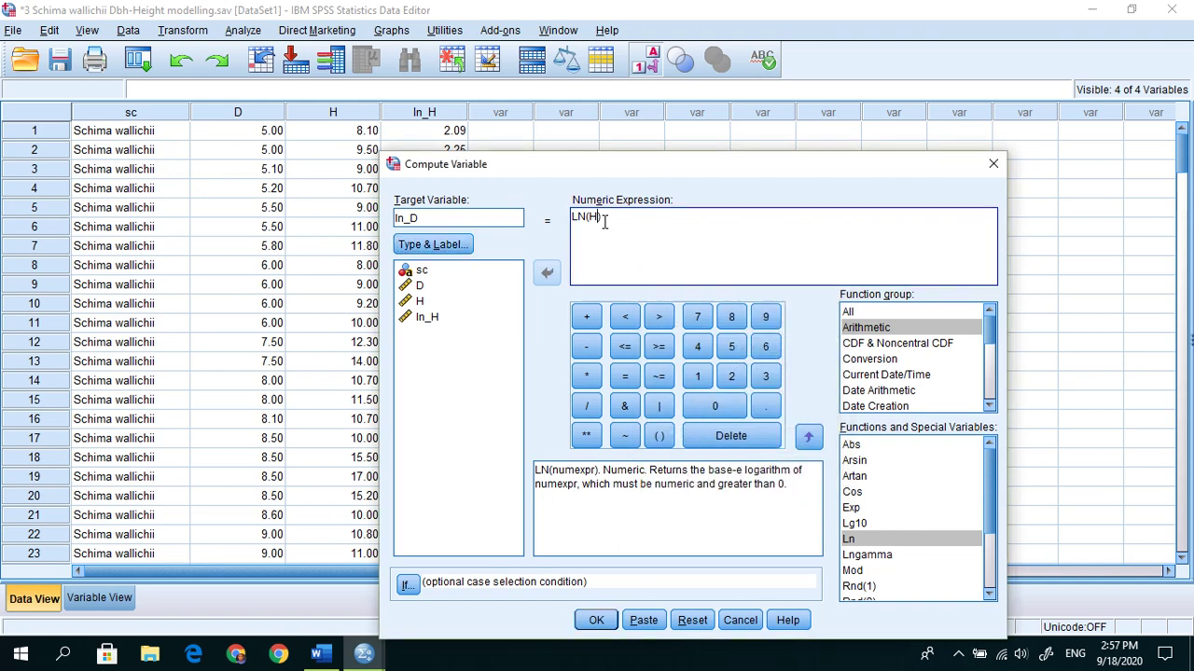
pyautogui.doubleClick(425, 289)
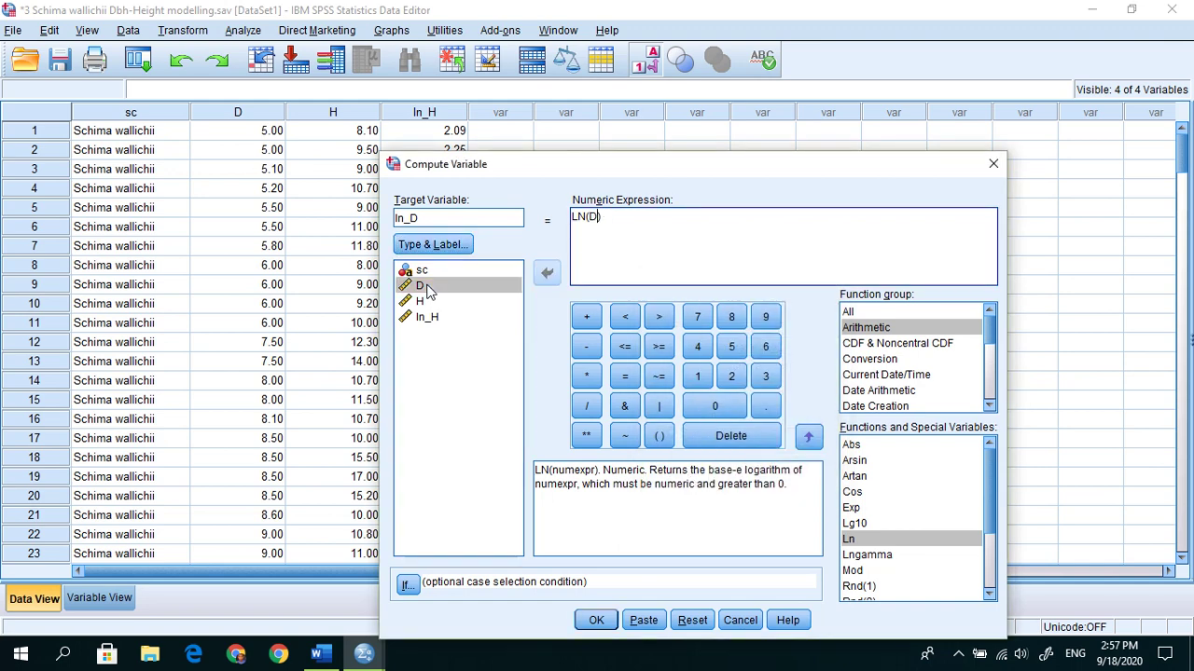
pyautogui.click(601, 620)
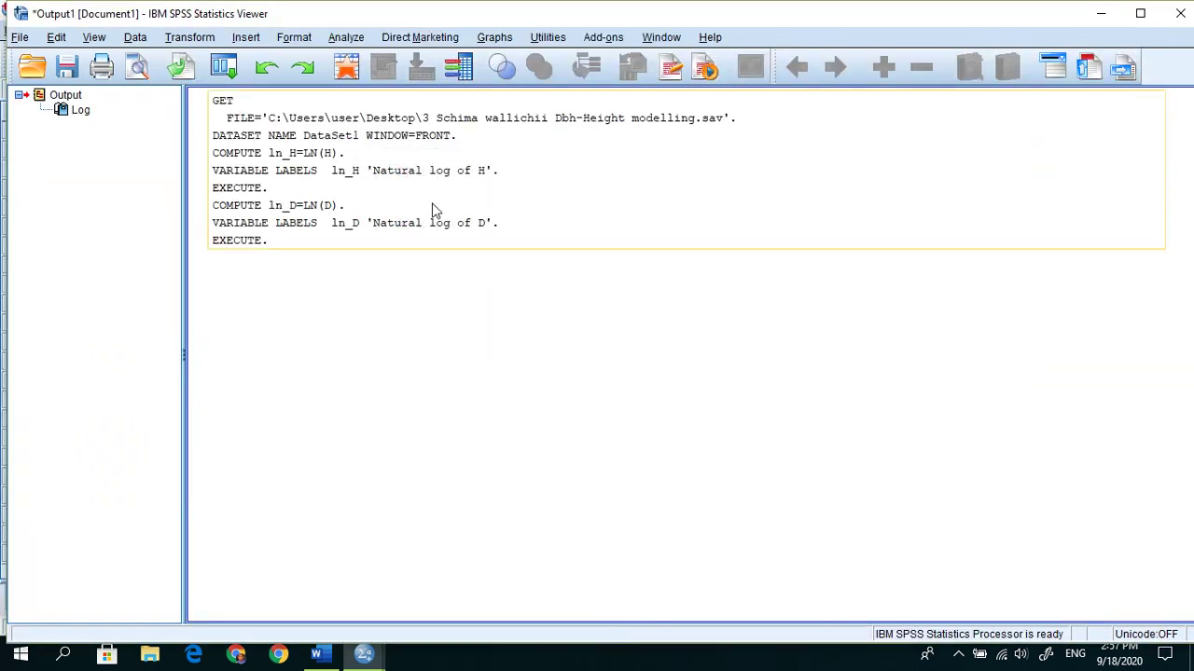
# Step: In Compute Variable, set target D2 with the label 'Square of D'
pyautogui.click(194, 37)
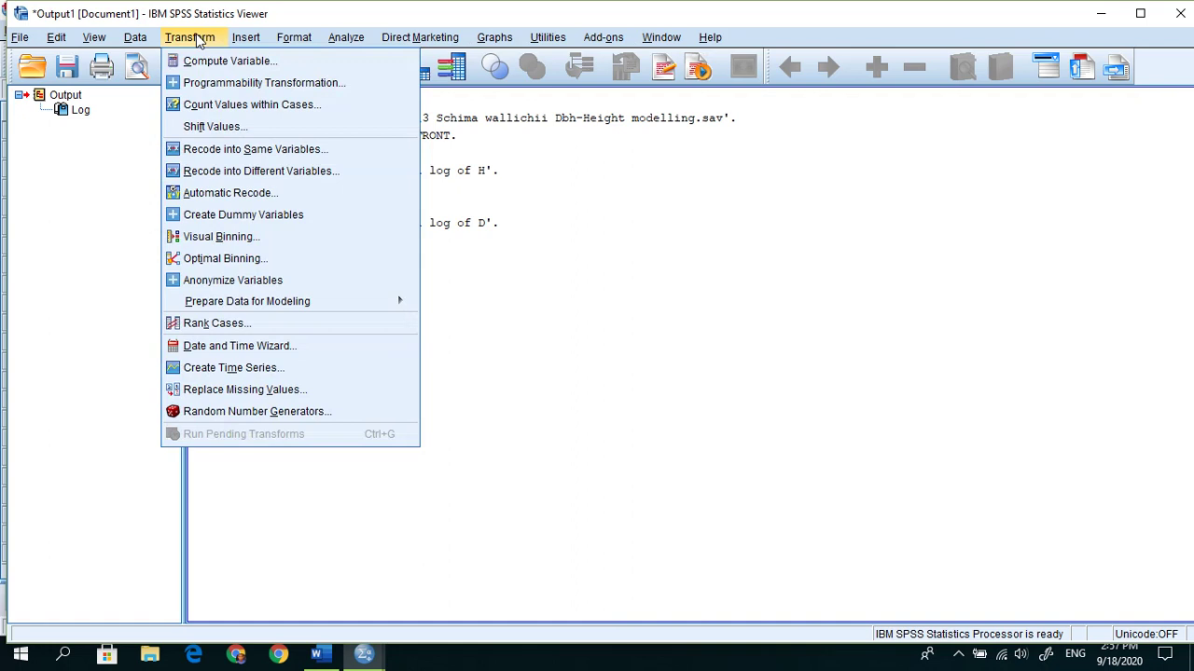
pyautogui.click(195, 59)
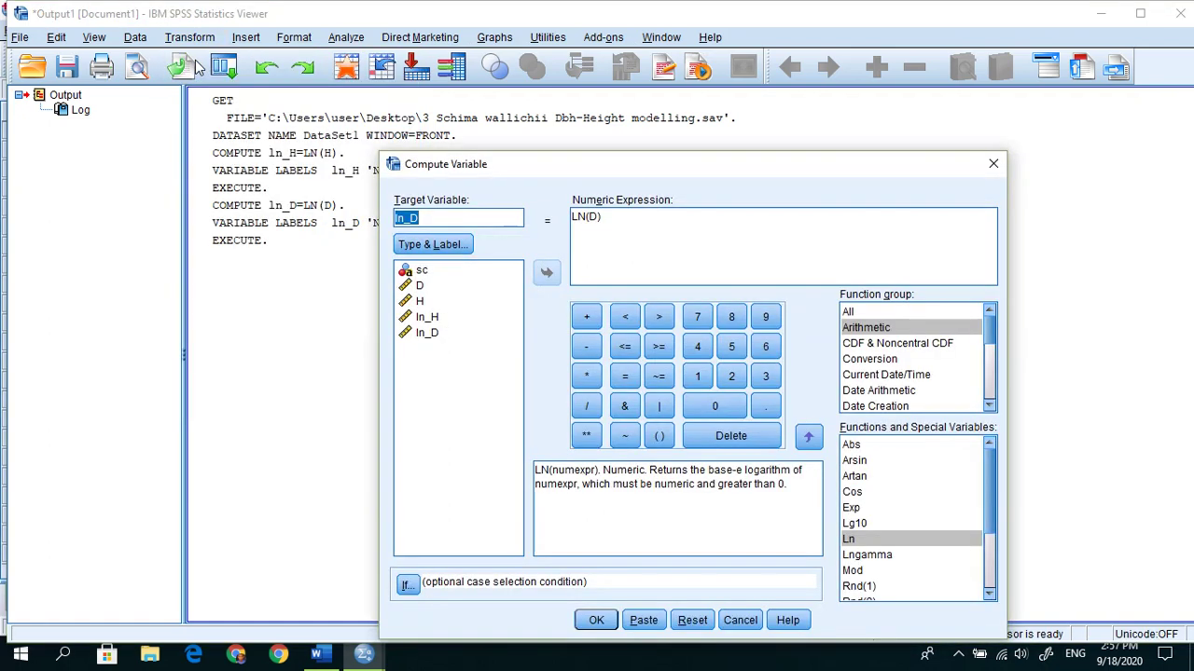
pyautogui.click(452, 214)
pyautogui.press('BackSpace')
pyautogui.press('BackSpace')
pyautogui.press('BackSpace')
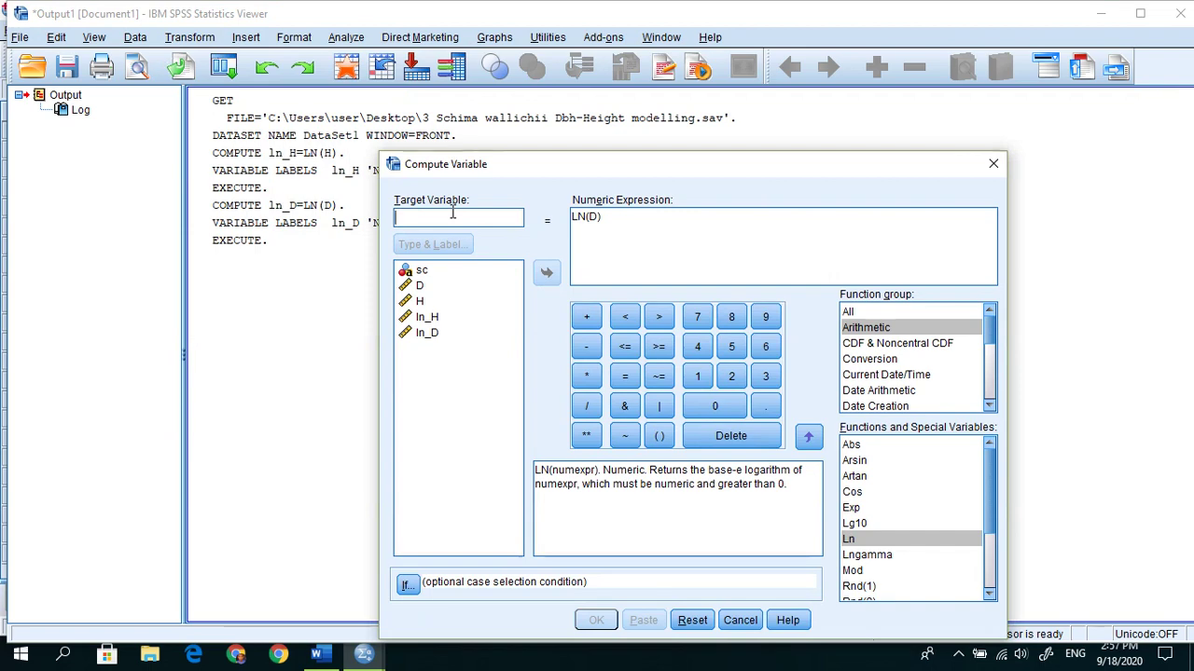
pyautogui.write('D2')
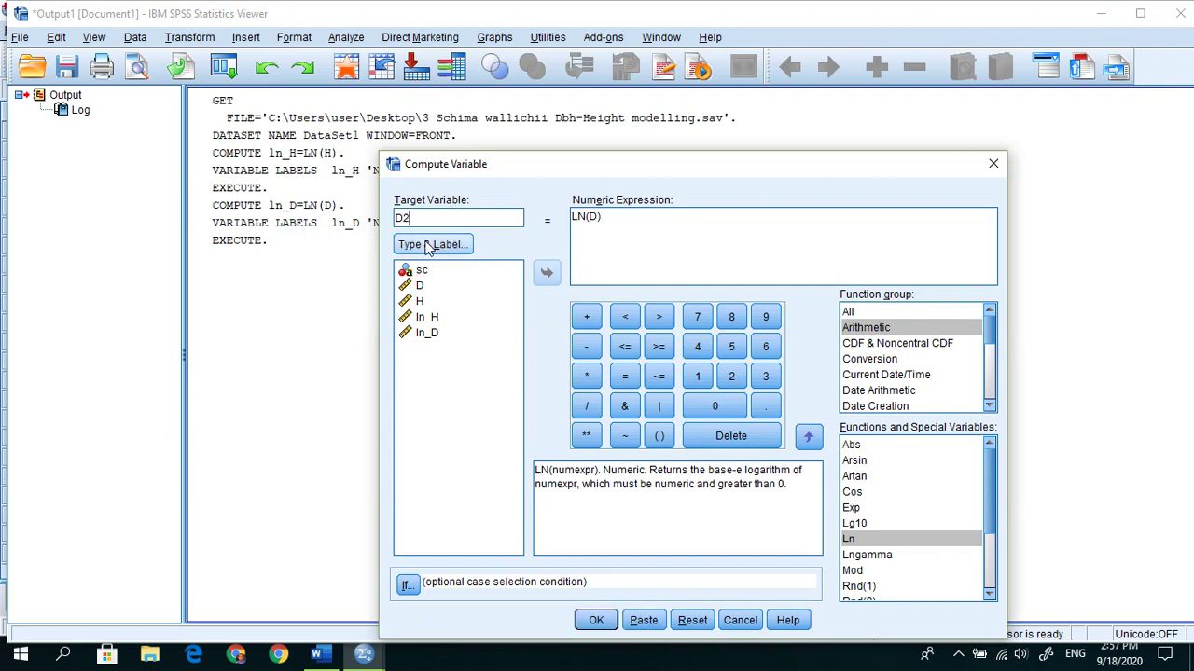
pyautogui.click(430, 246)
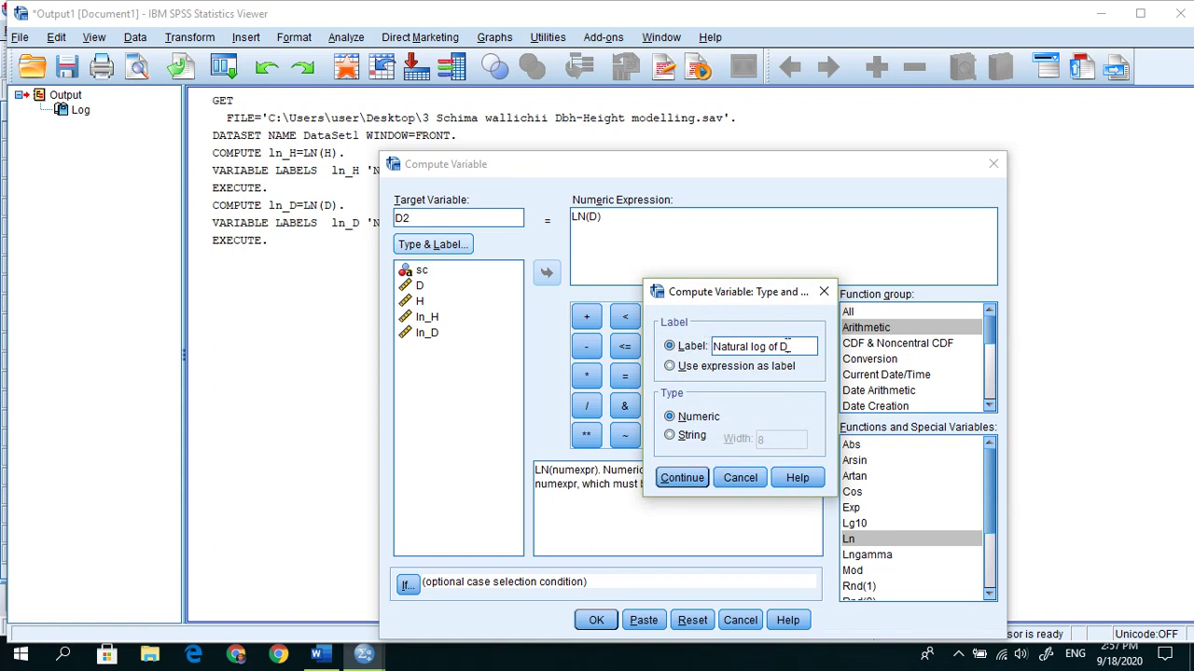
pyautogui.moveTo(789, 346); pyautogui.dragTo(715, 346)
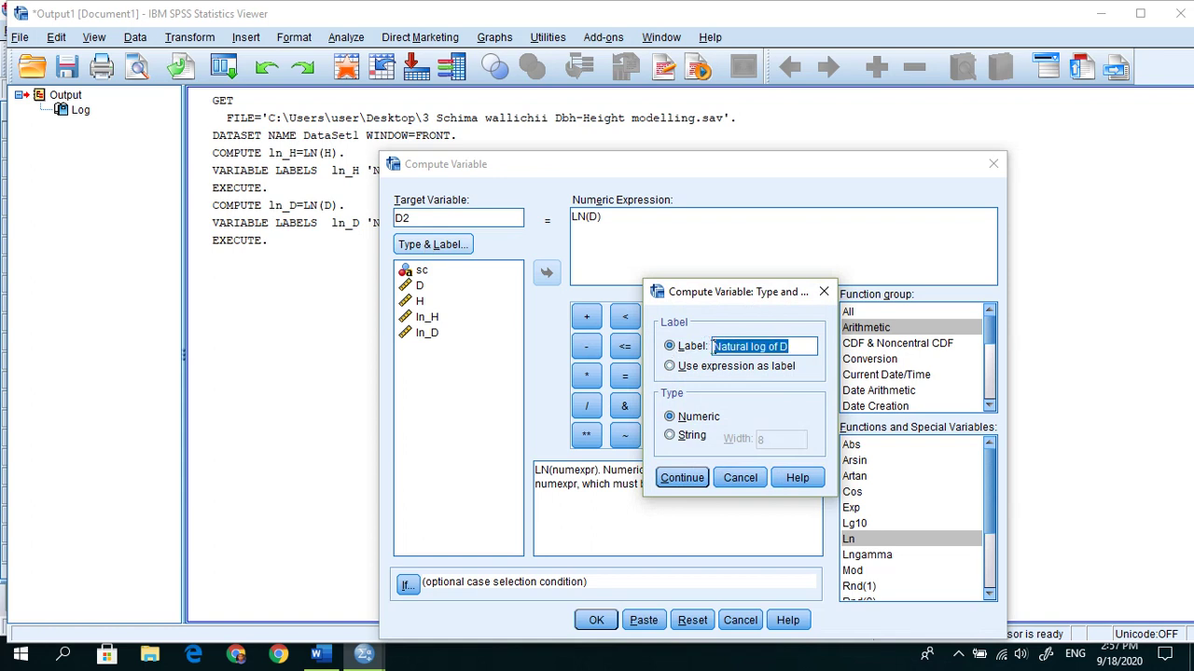
pyautogui.write('Square ')
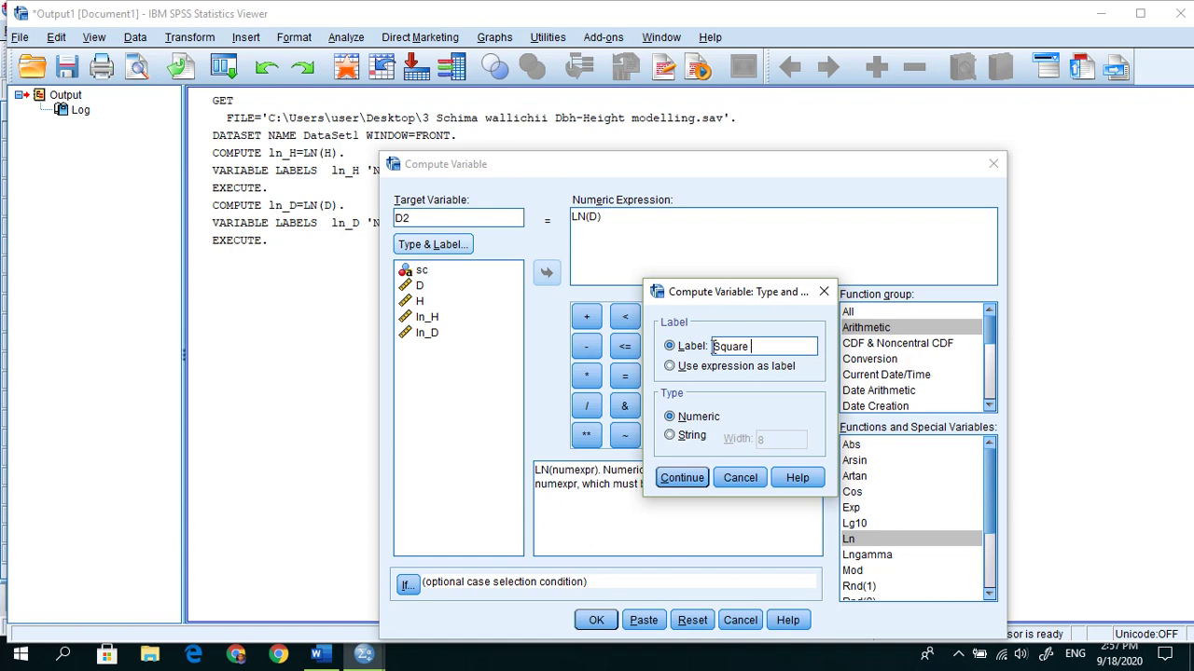
pyautogui.write('of D')
pyautogui.click(667, 483)
# Step: Replace the expression with D * D and run the computation
pyautogui.moveTo(618, 216); pyautogui.dragTo(541, 220)
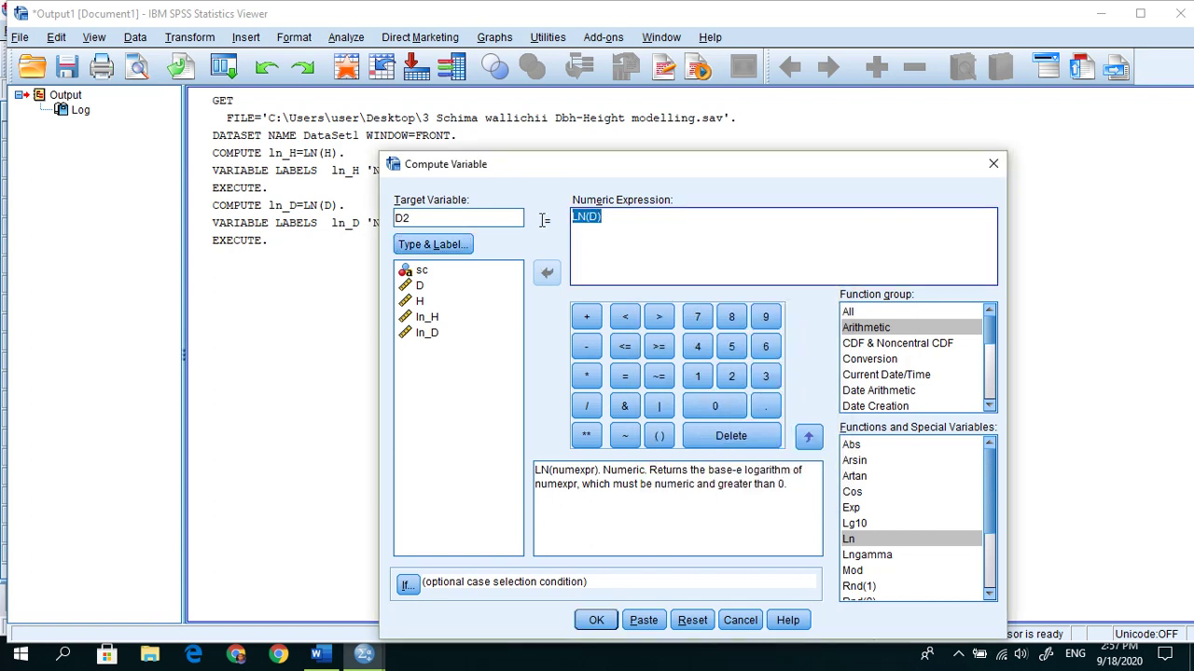
pyautogui.press('BackSpace')
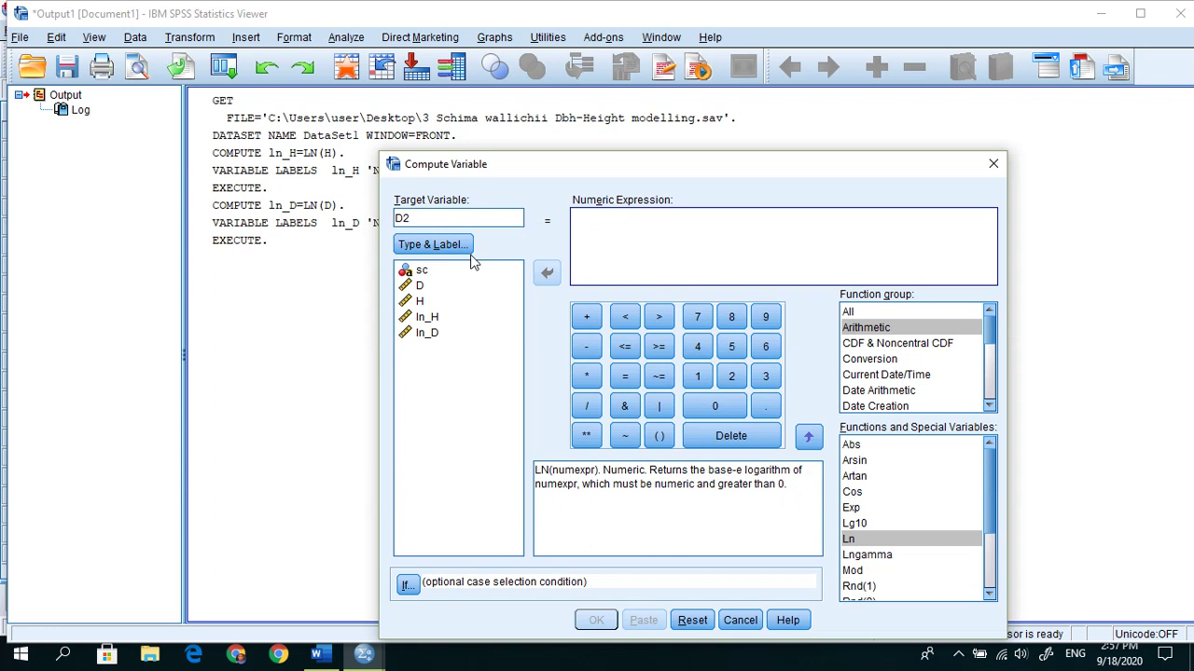
pyautogui.click(419, 287)
pyautogui.doubleClick(419, 286)
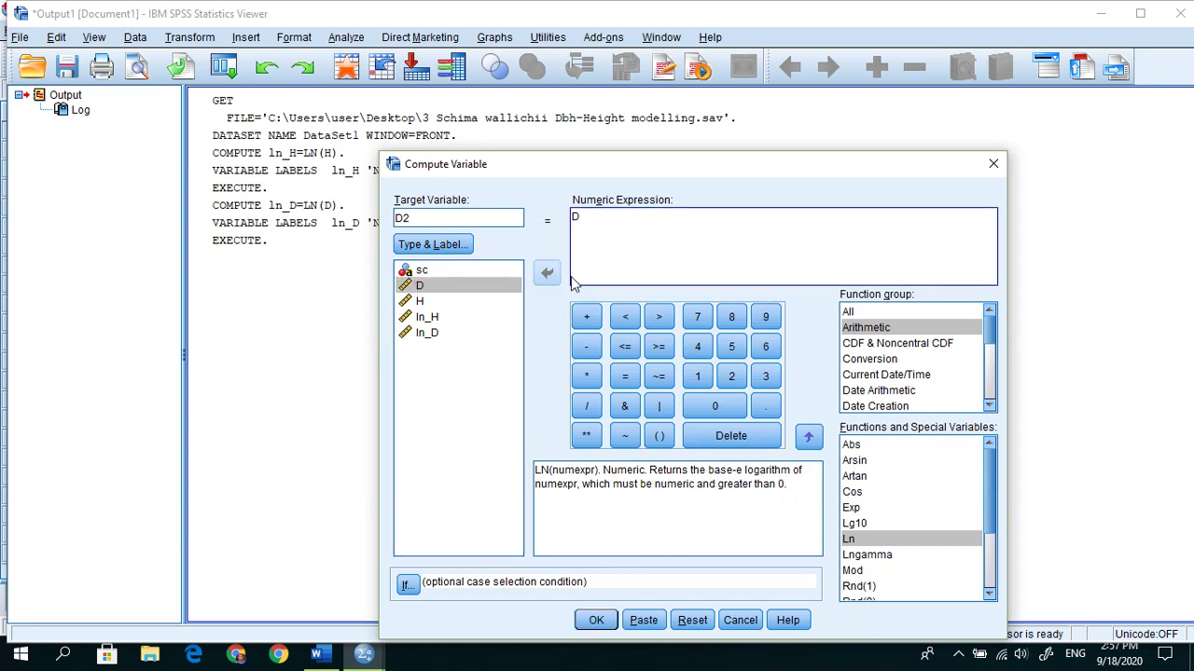
pyautogui.click(585, 382)
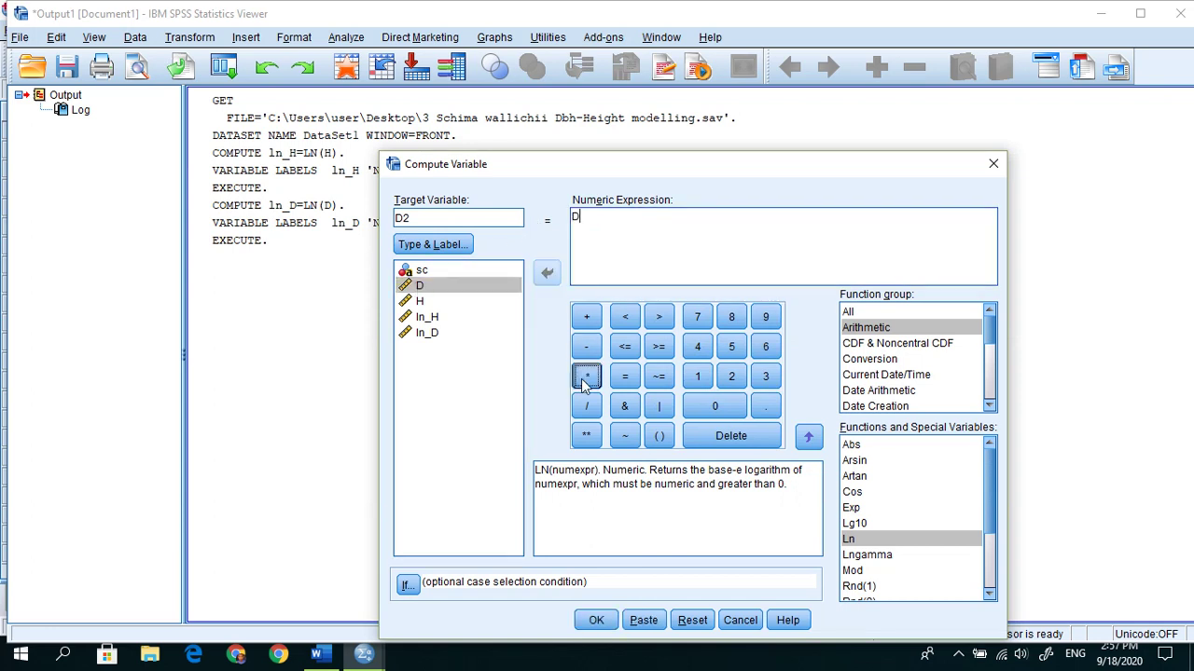
pyautogui.doubleClick(411, 289)
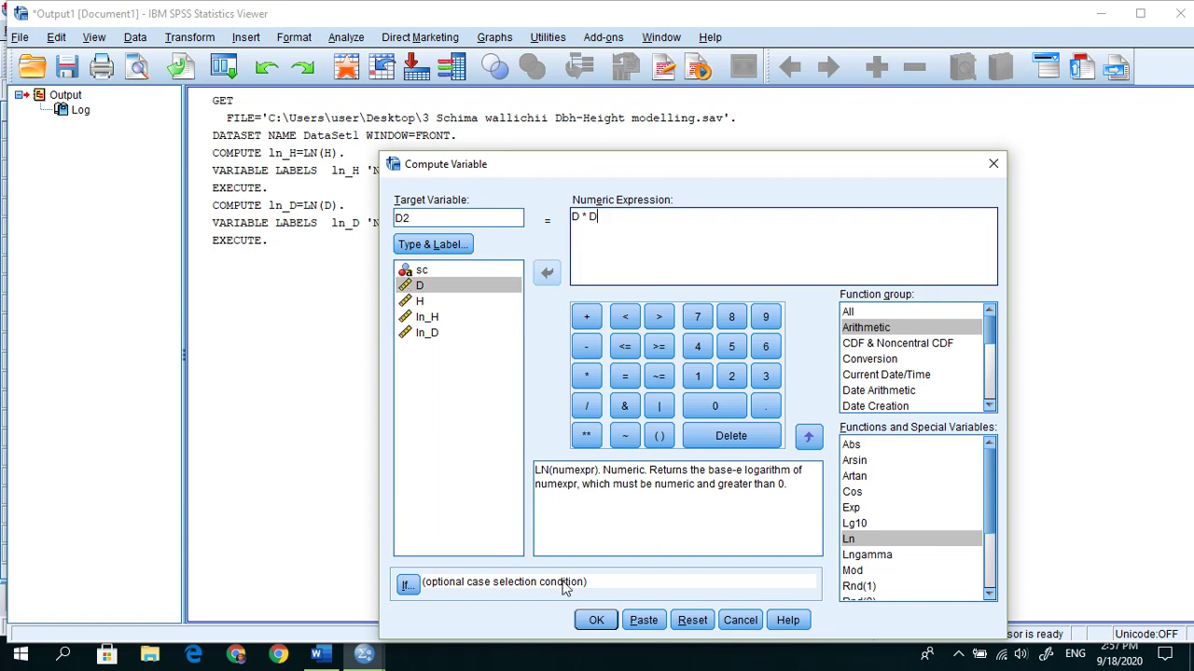
pyautogui.click(589, 621)
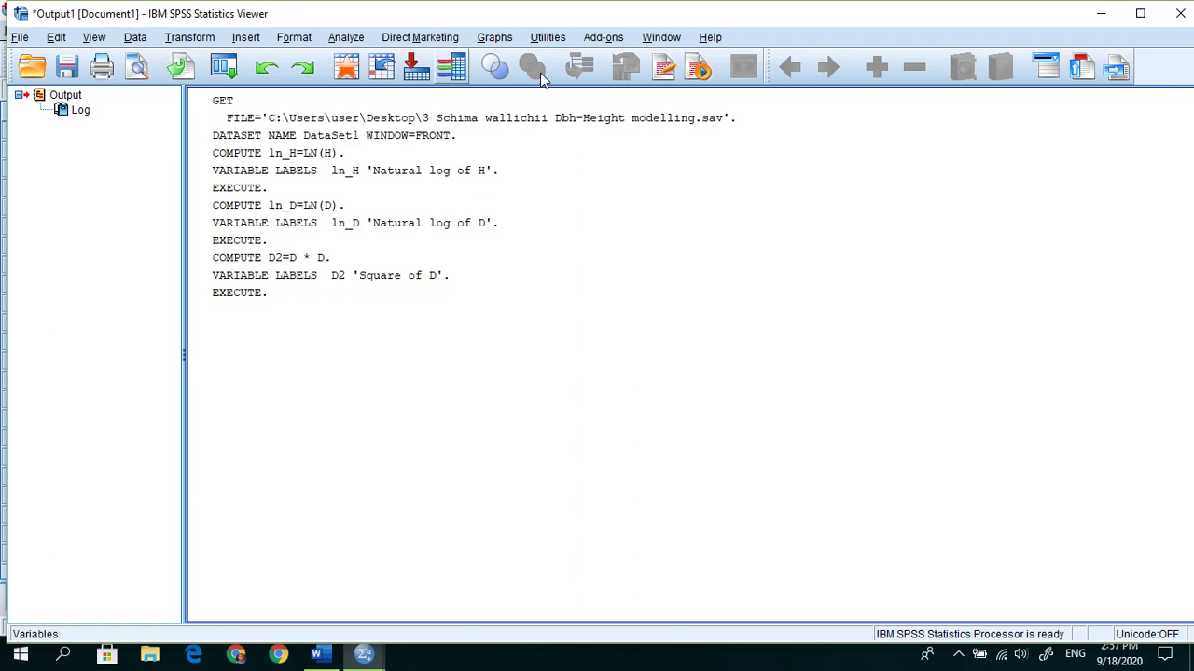
# Step: In Compute Variable, set target D3 with the label 'Cube of D'
pyautogui.click(1100, 13)
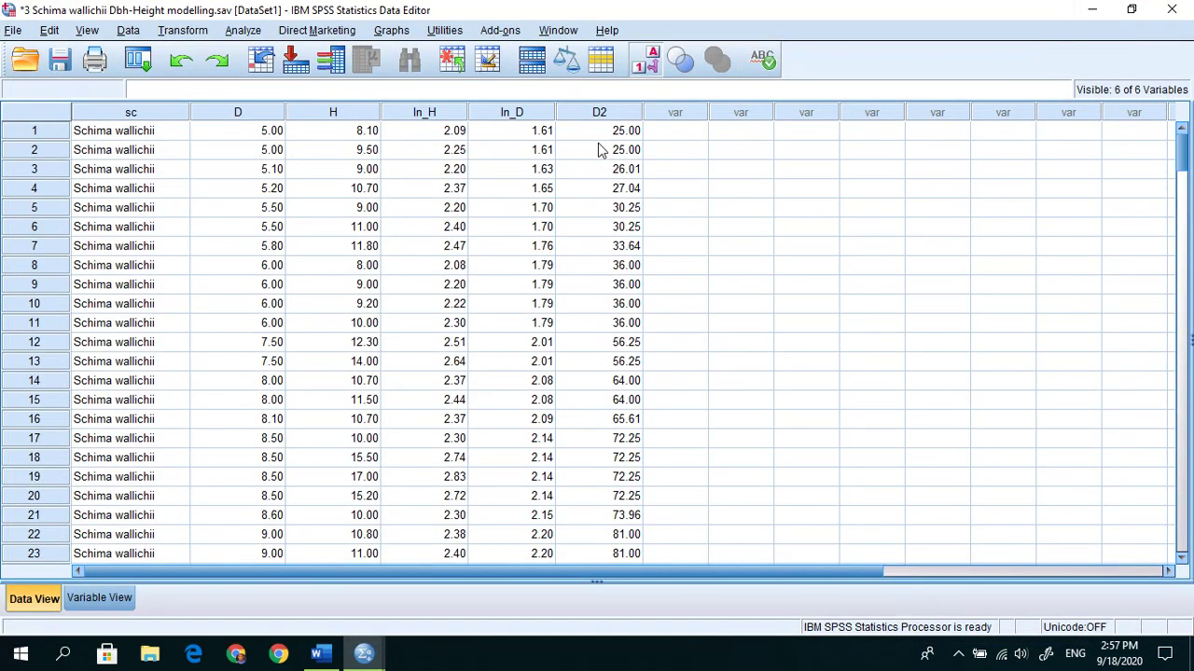
pyautogui.click(176, 32)
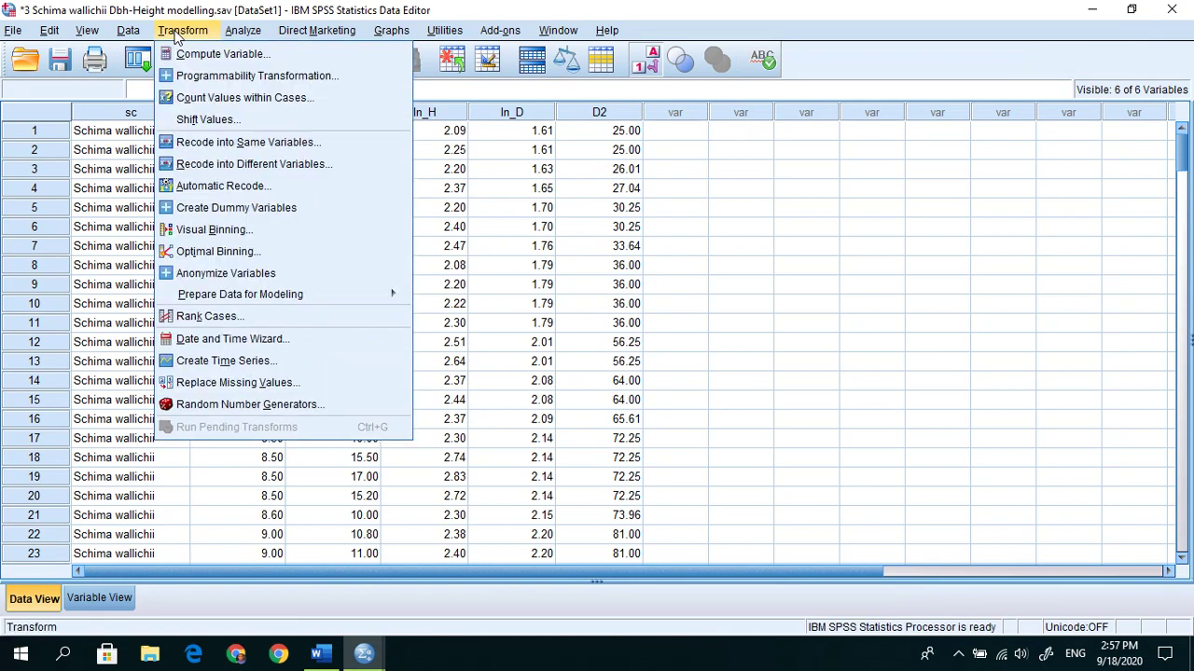
pyautogui.click(179, 56)
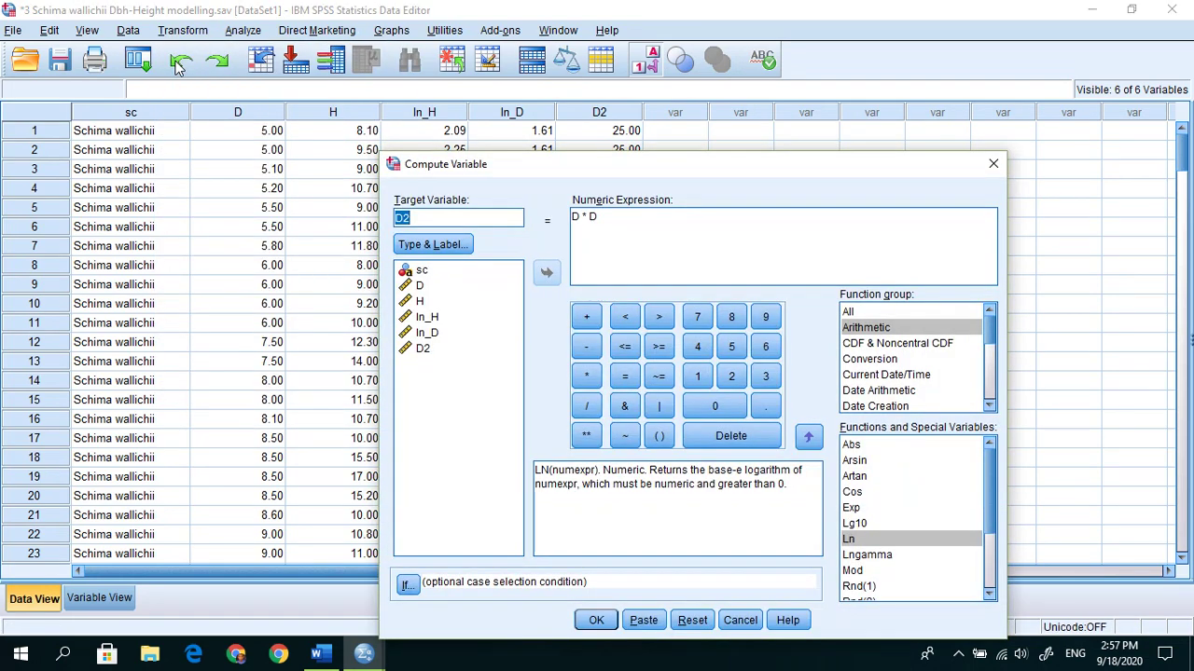
pyautogui.click(427, 219)
pyautogui.write('#')
pyautogui.click(415, 246)
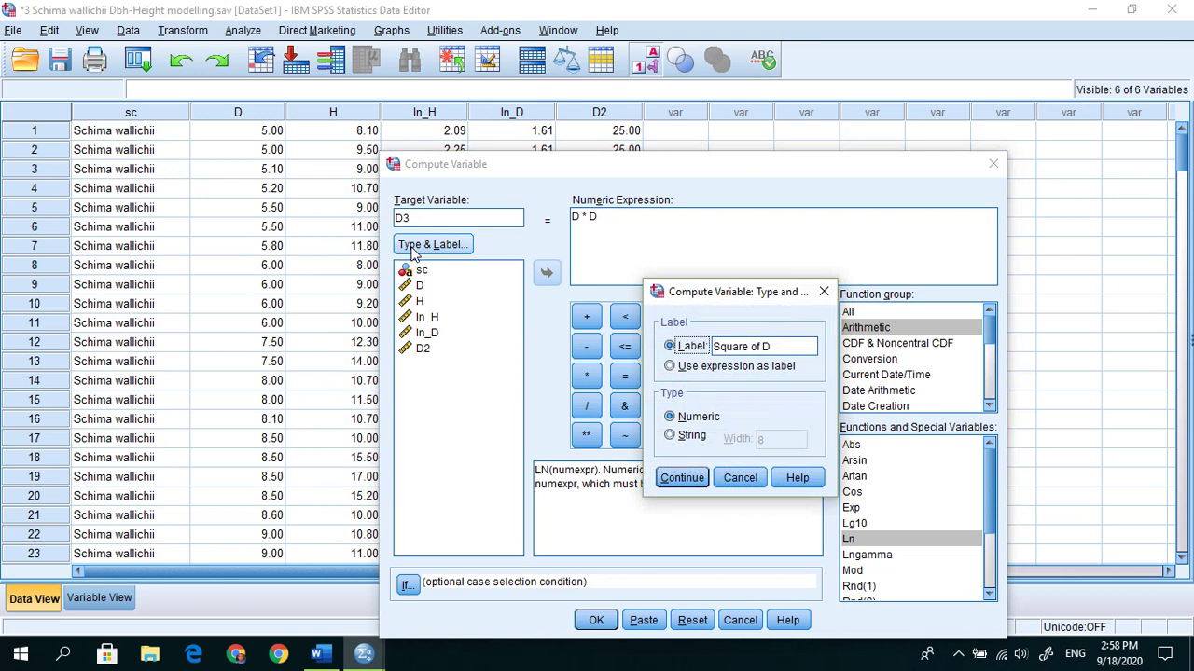
pyautogui.click(785, 346)
pyautogui.moveTo(748, 347); pyautogui.dragTo(706, 348)
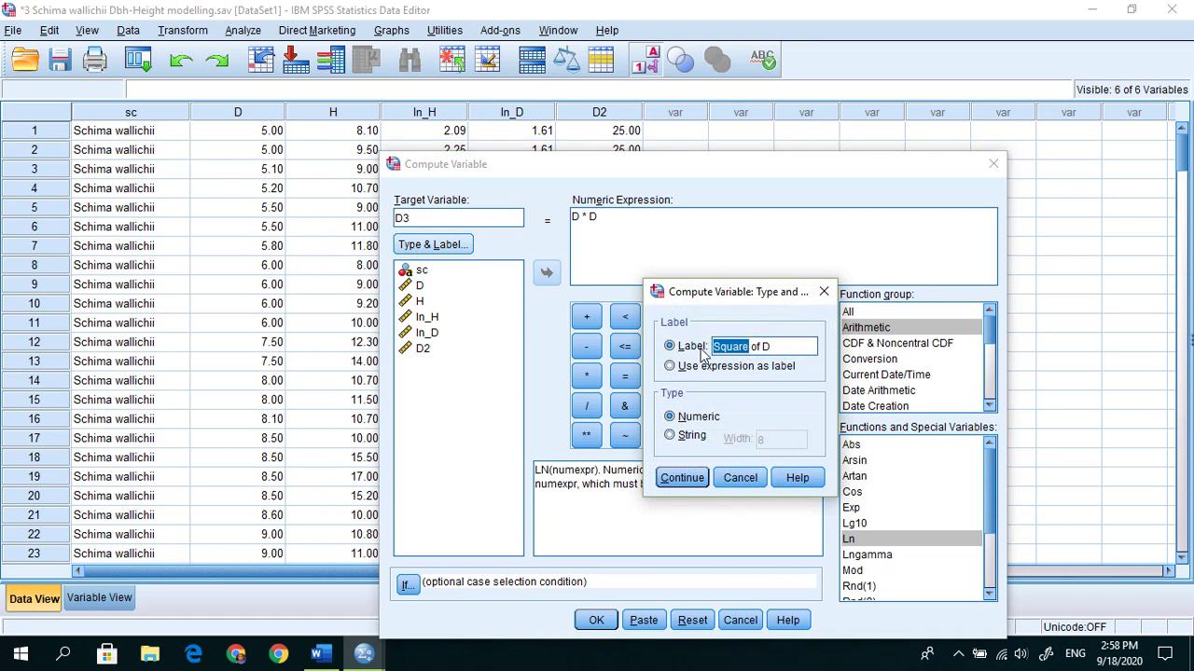
pyautogui.write('V')
pyautogui.press('BackSpace')
pyautogui.write('ube')
pyautogui.press('BackSpace')
pyautogui.press('BackSpace')
pyautogui.press('BackSpace')
pyautogui.write('ube')
pyautogui.click(677, 479)
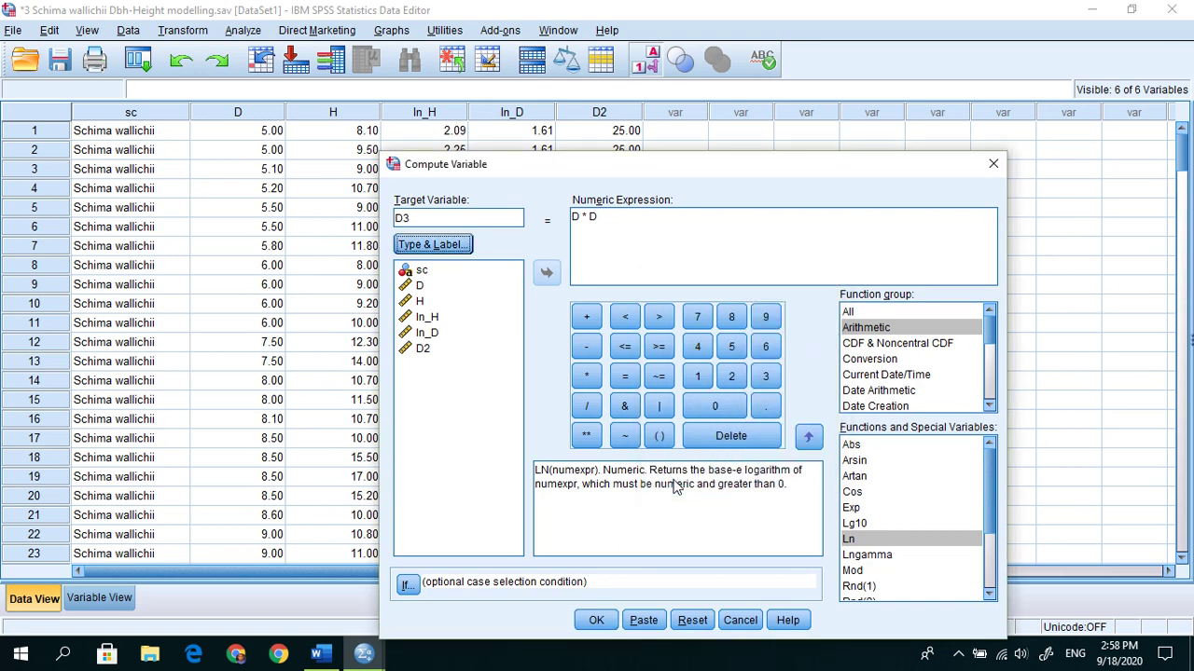
# Step: Extend the expression to D * D * D, run it, and return to the data
pyautogui.click(631, 220)
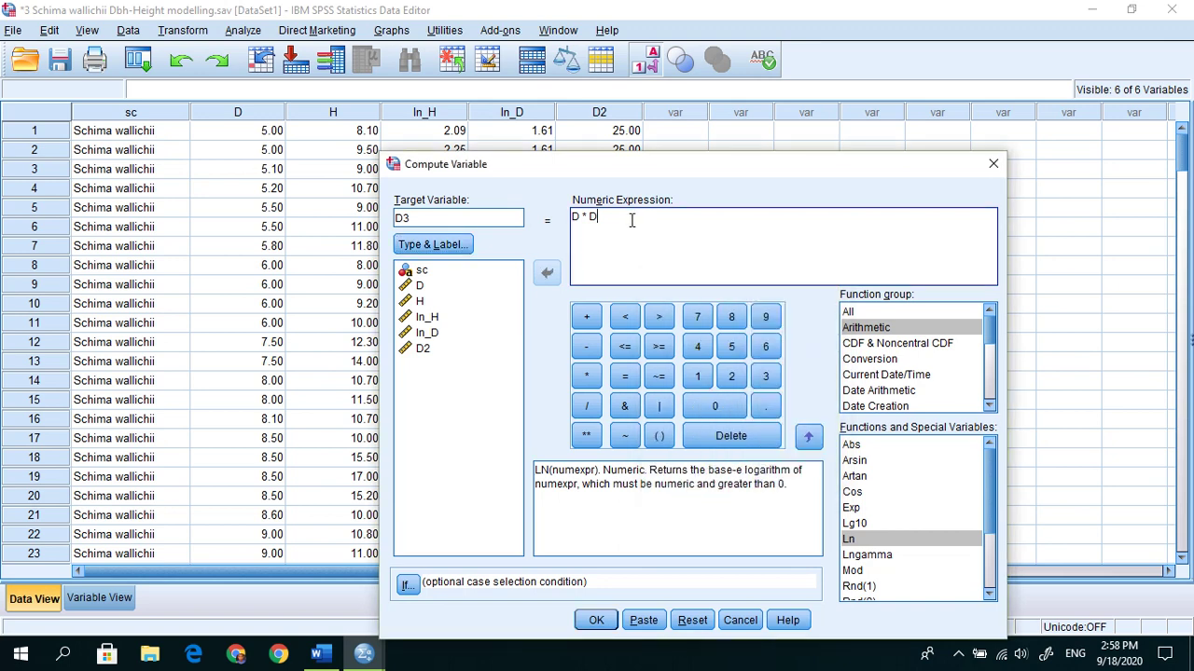
pyautogui.click(586, 376)
pyautogui.click(416, 288)
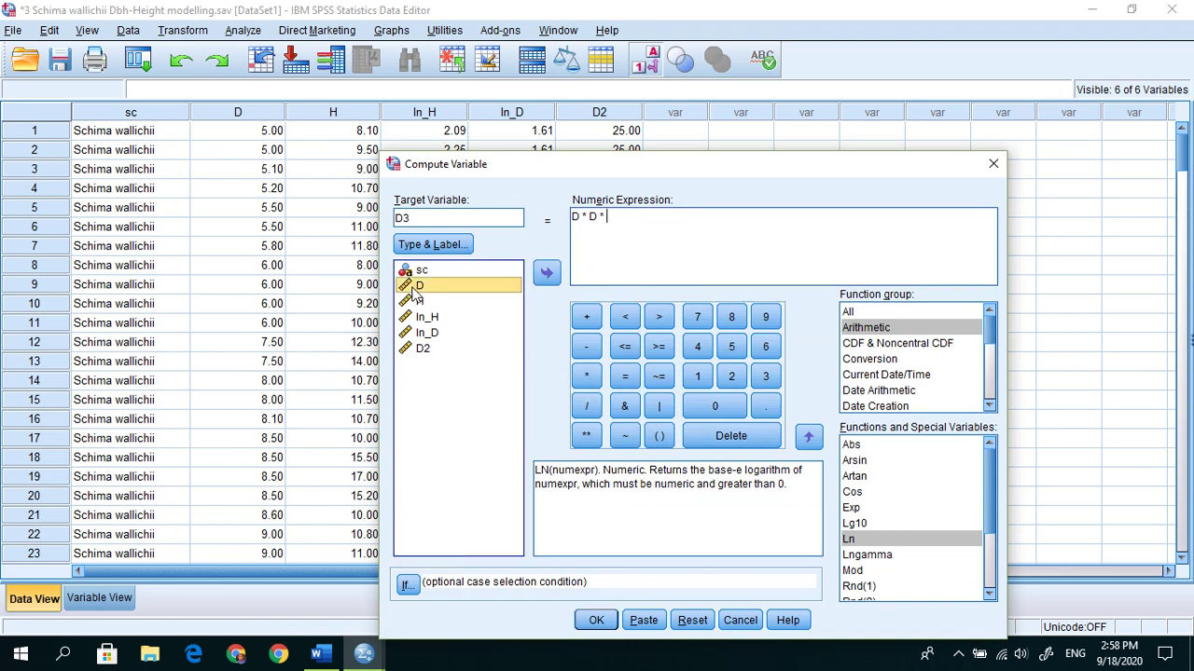
pyautogui.doubleClick(416, 287)
pyautogui.click(595, 621)
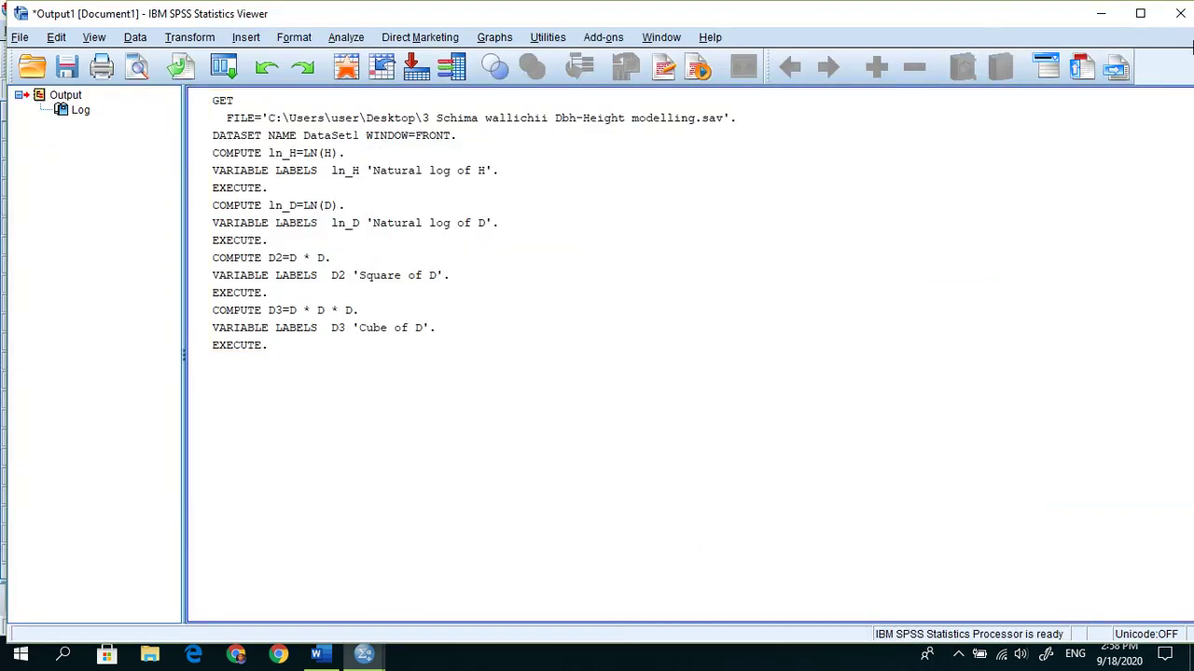
pyautogui.click(1100, 13)
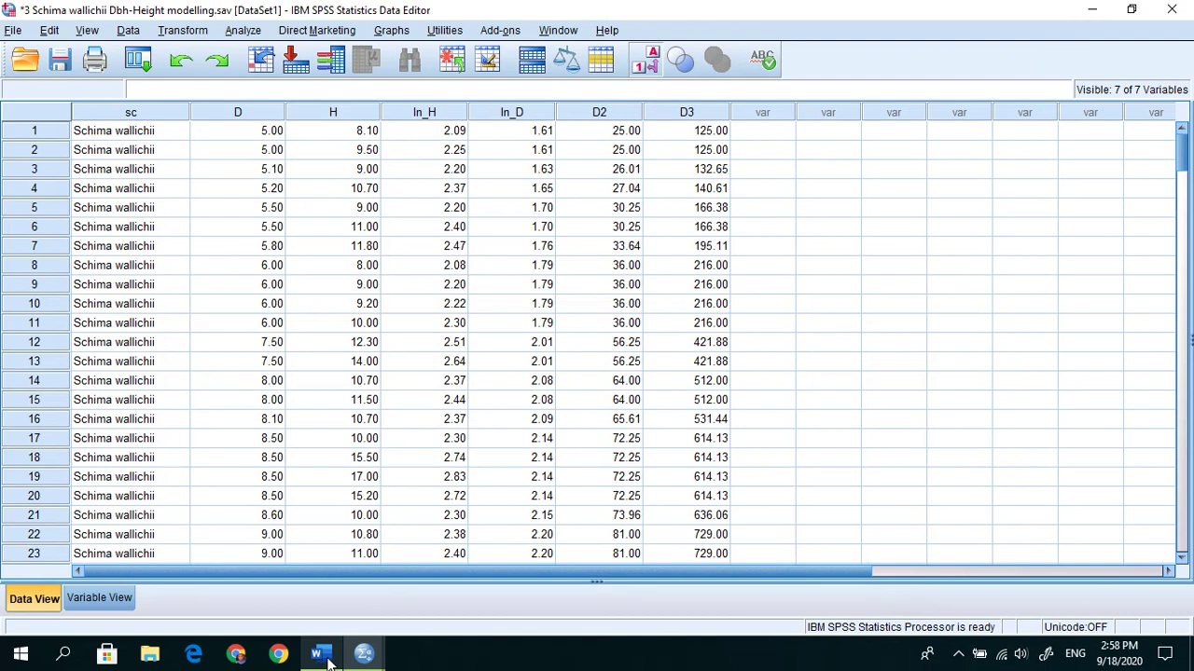
pyautogui.moveTo(328, 660)
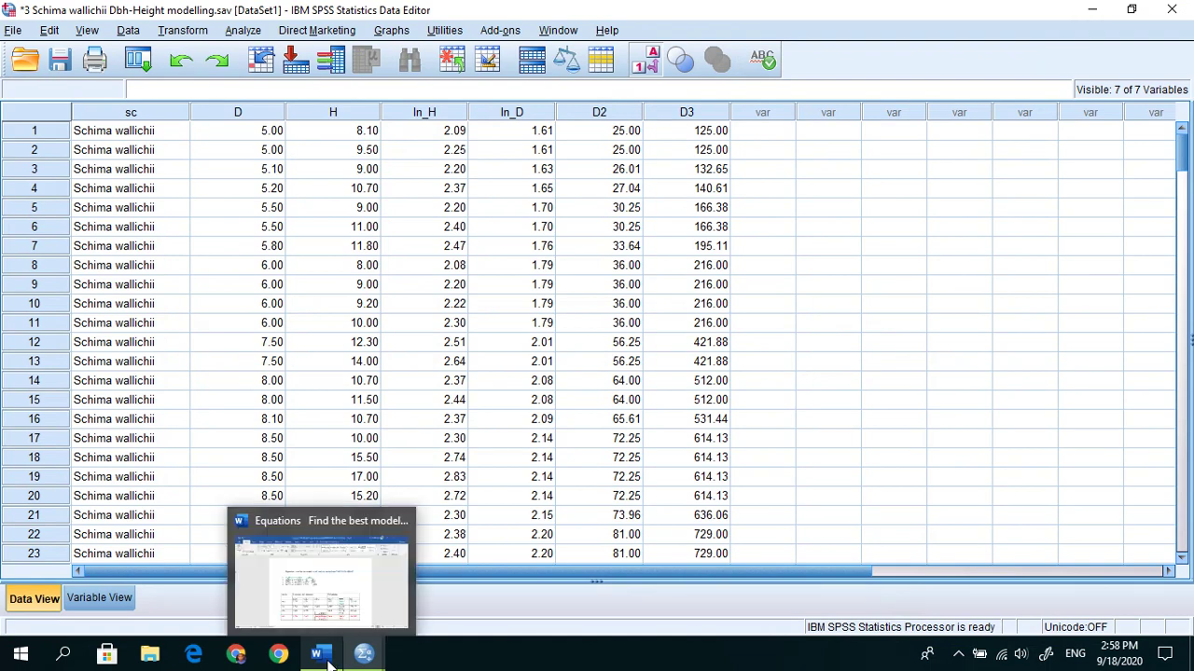
pyautogui.click(328, 660)
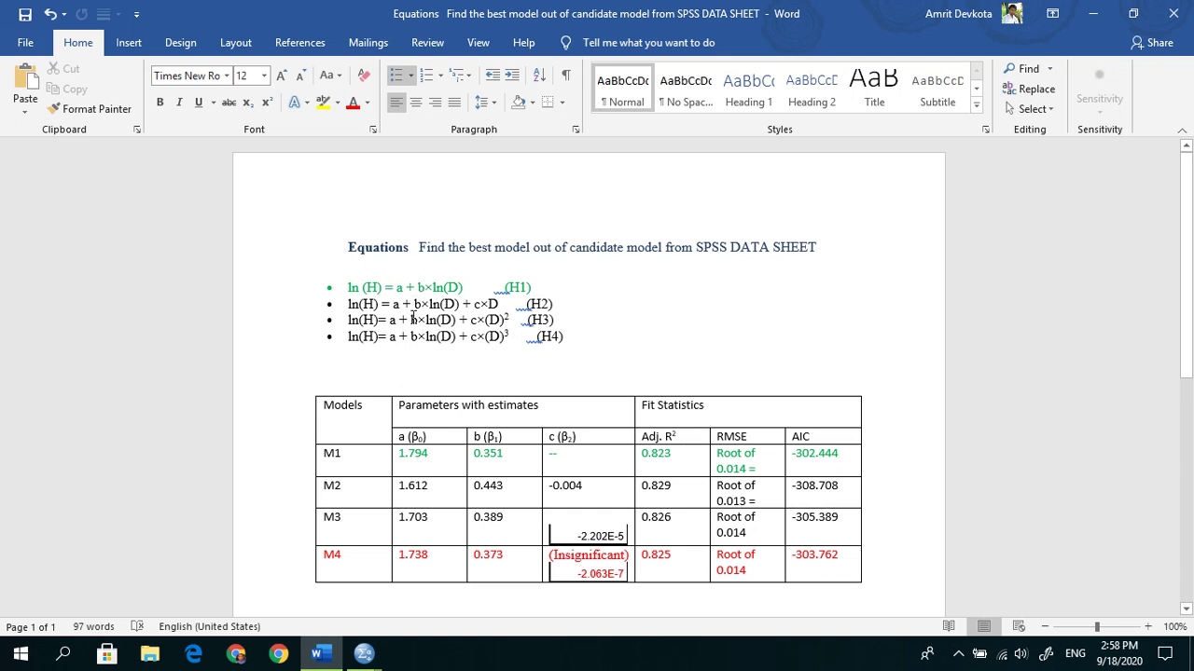
pyautogui.click(322, 656)
pyautogui.click(321, 656)
pyautogui.click(320, 658)
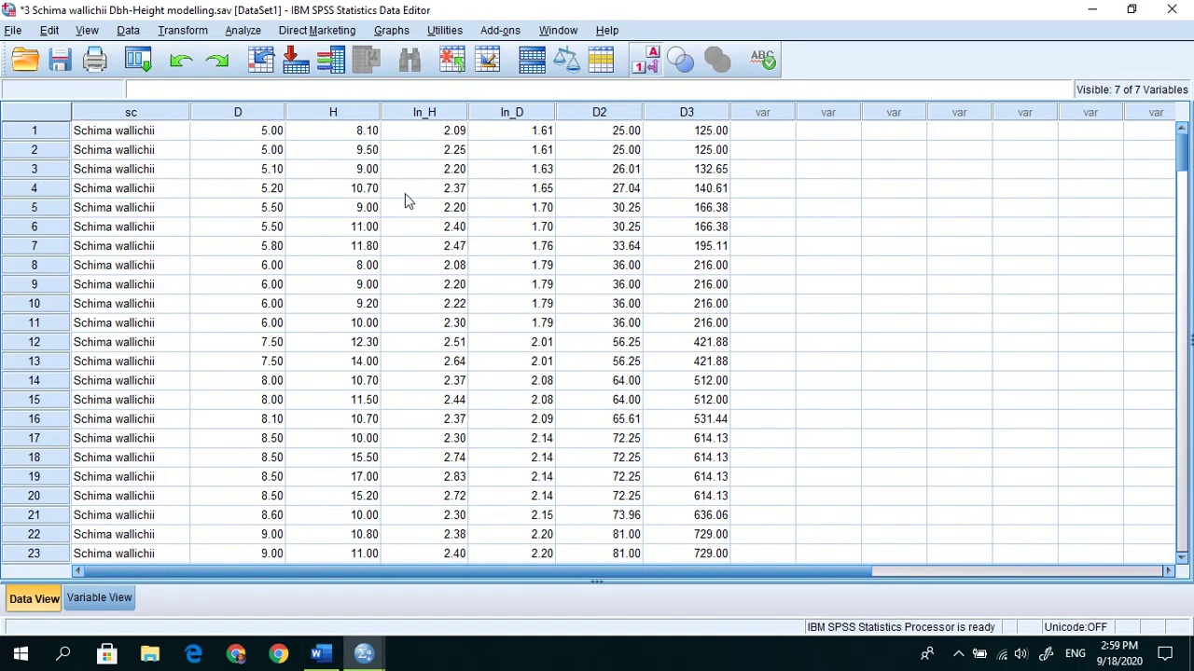
# Step: Set up a linear regression of ln_H on ln_D with Descriptives statistics
pyautogui.click(243, 31)
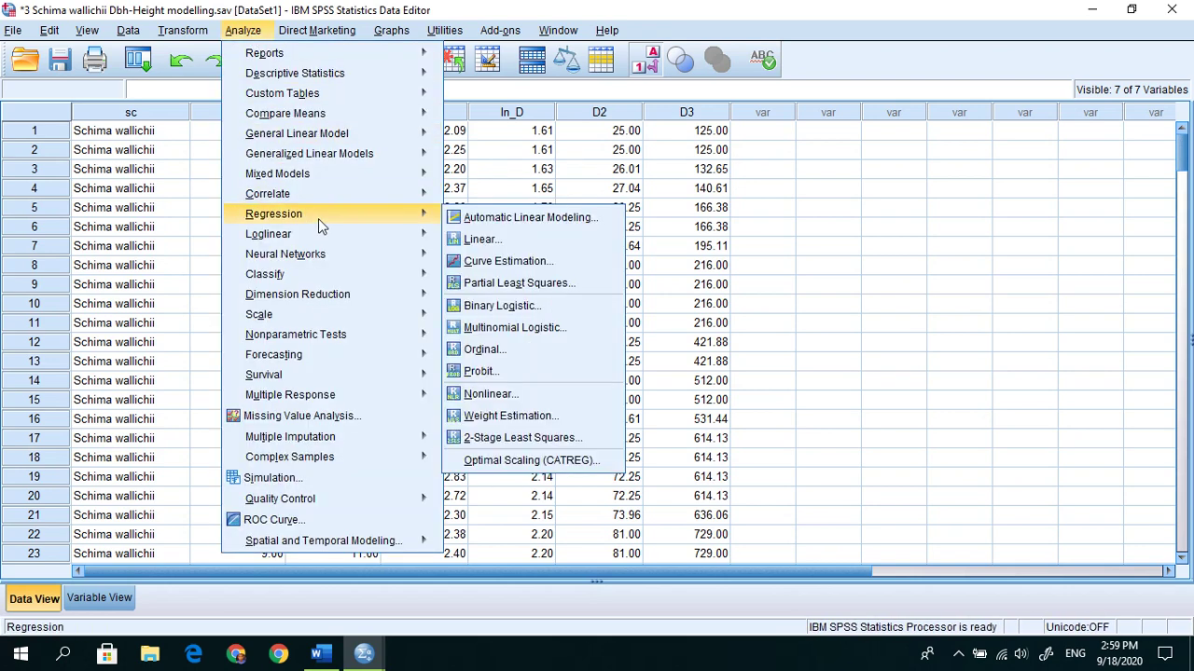
pyautogui.moveTo(415, 216)
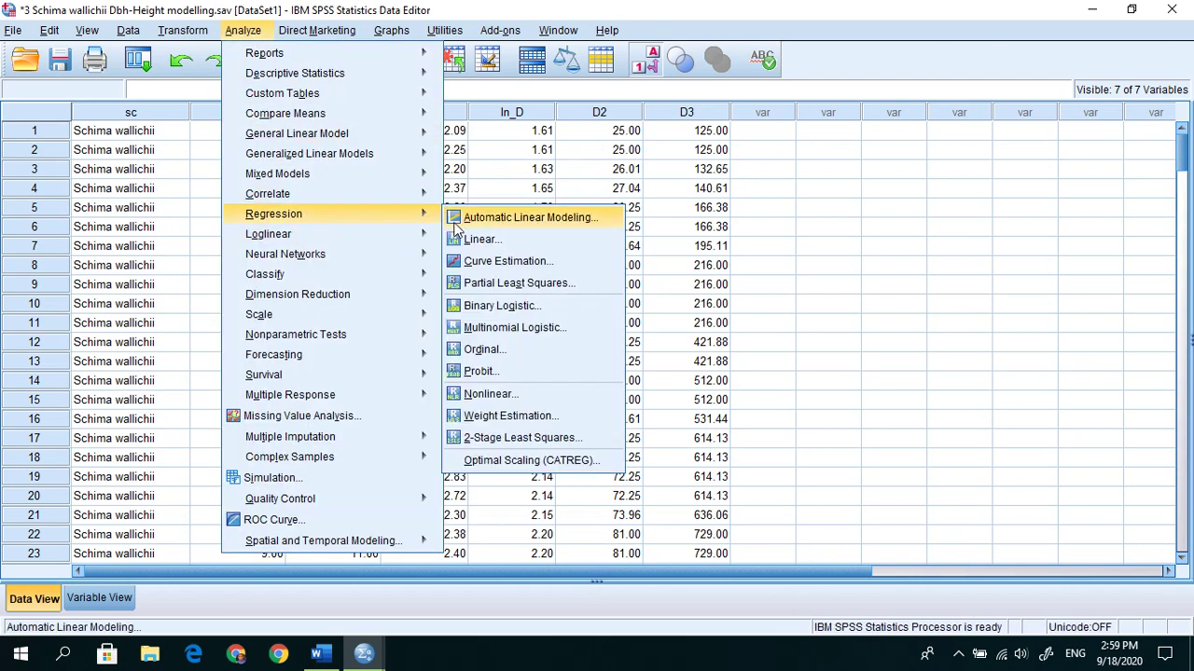
pyautogui.click(466, 241)
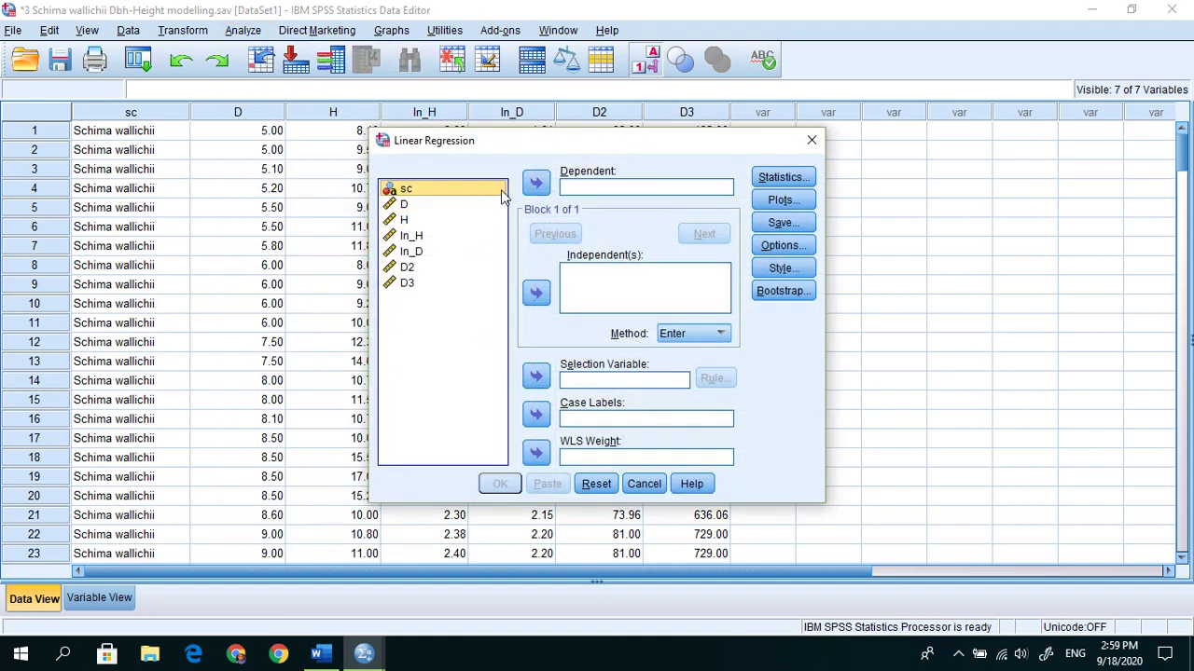
pyautogui.click(413, 239)
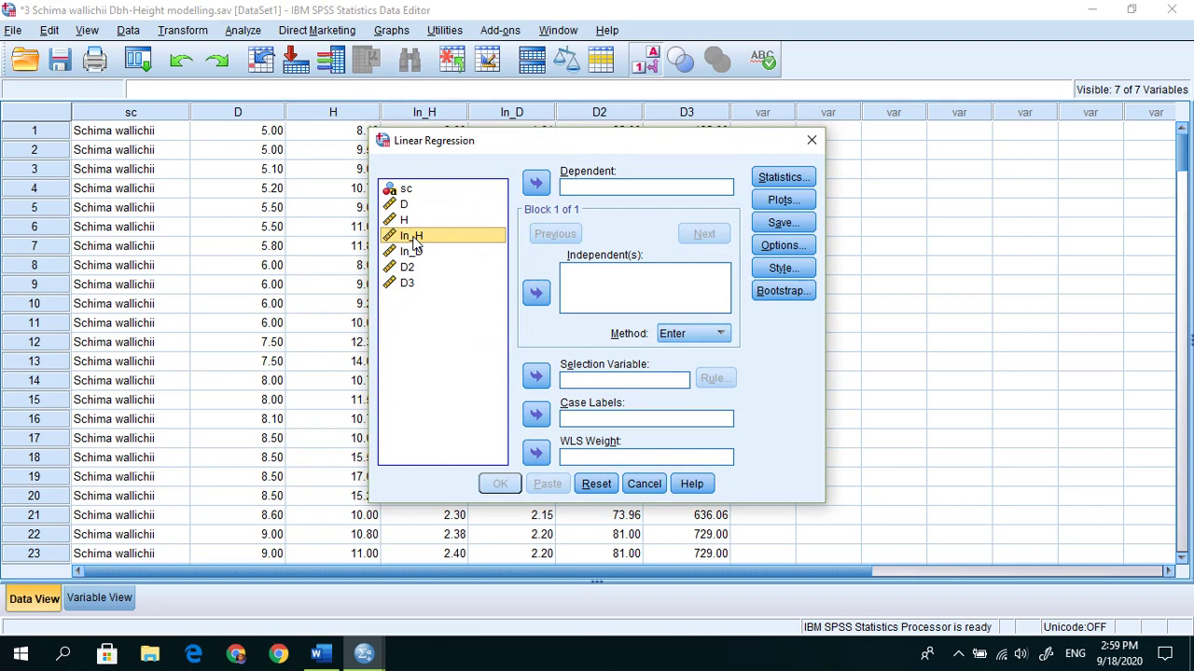
pyautogui.click(538, 186)
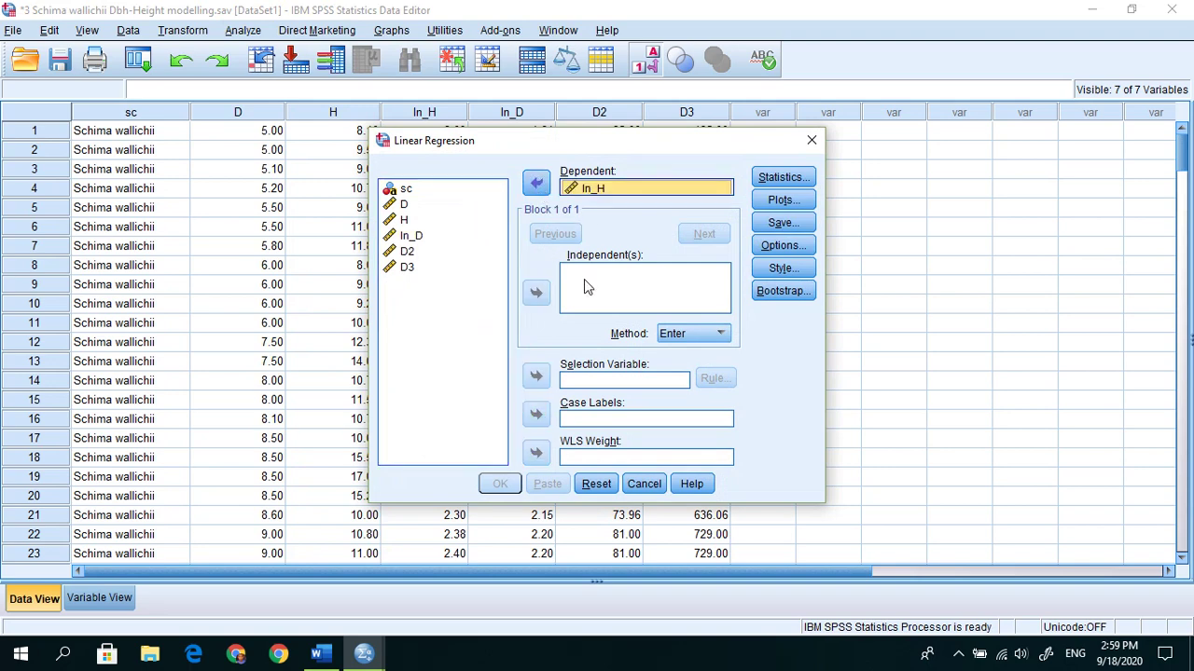
pyautogui.click(408, 239)
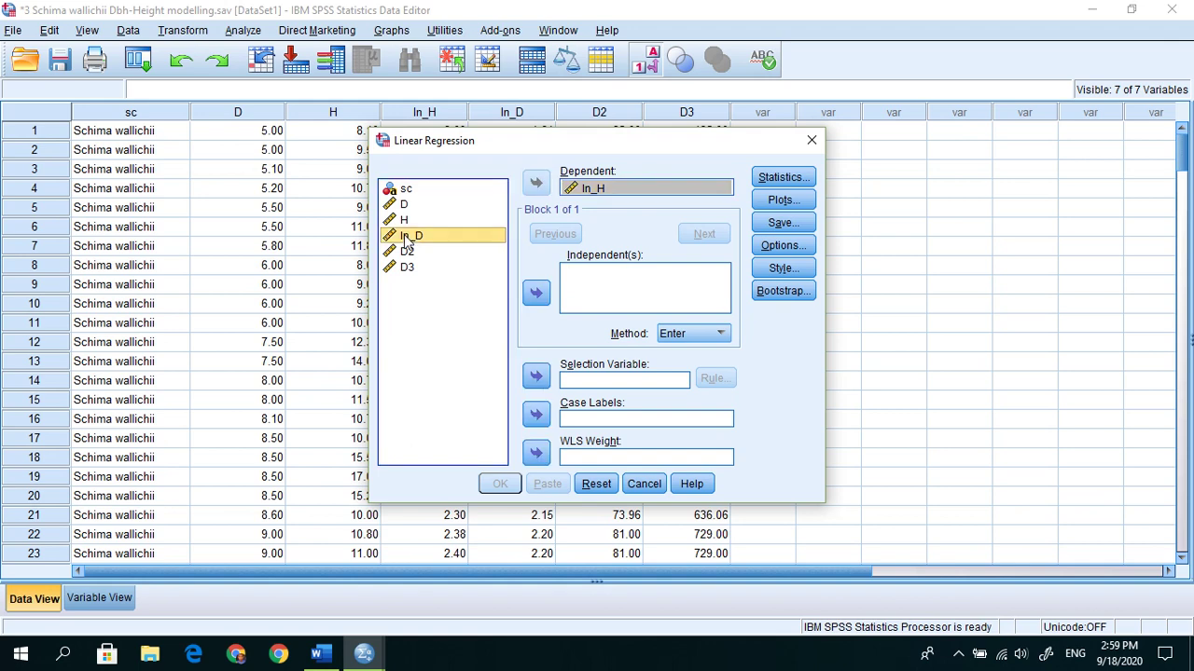
pyautogui.click(538, 292)
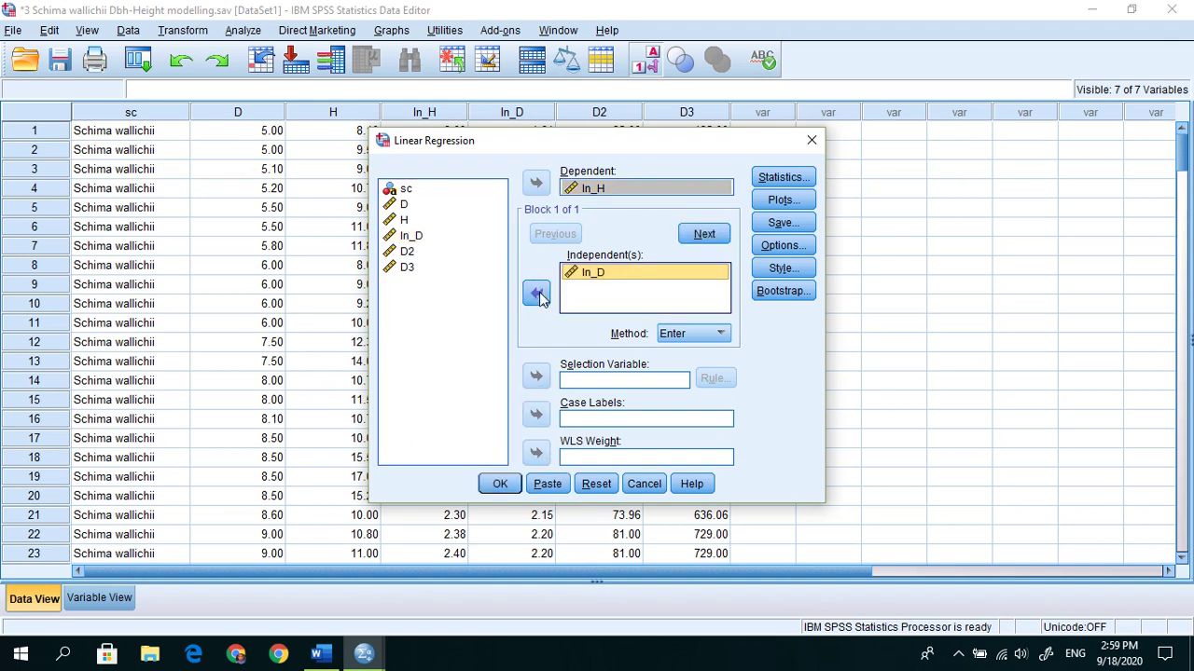
pyautogui.click(783, 177)
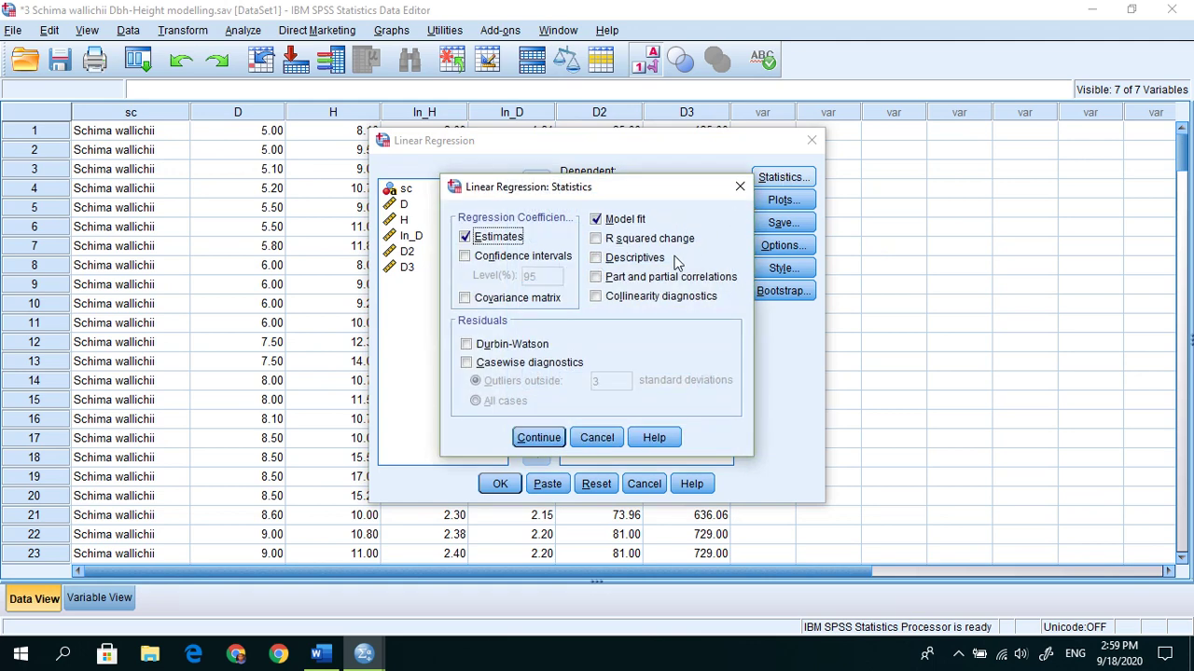
pyautogui.click(597, 262)
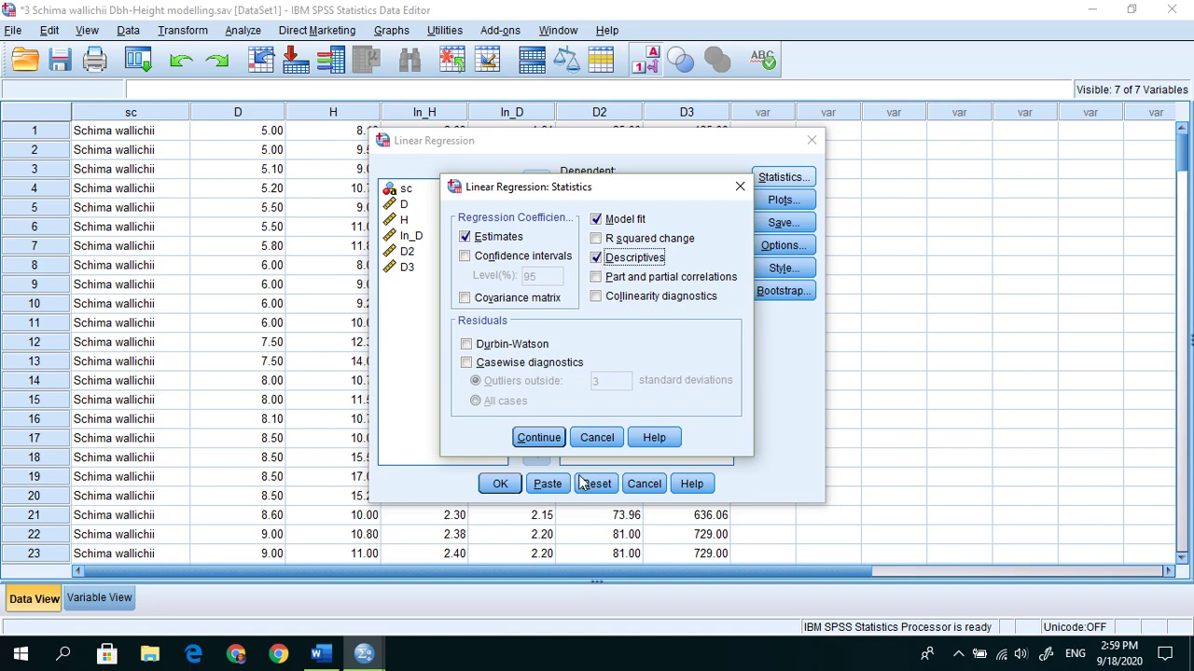
pyautogui.click(541, 439)
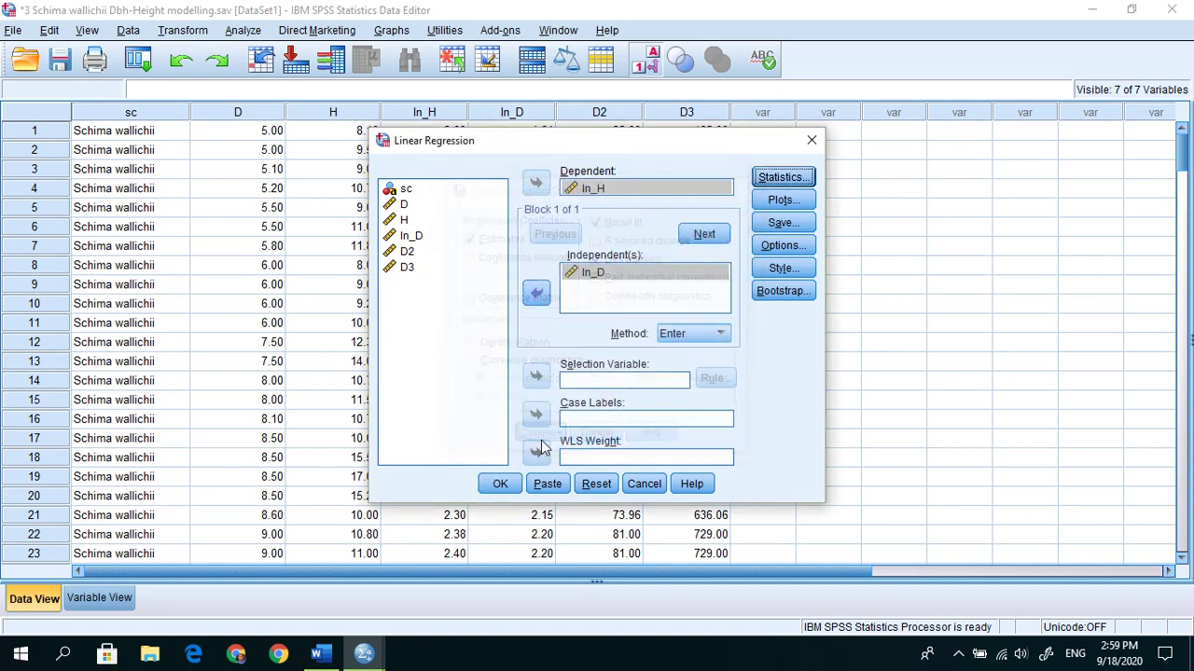
# Step: Add a *ZRESID vs *ZPRED scatterplot, histogram and normal plot, then run the regression
pyautogui.click(781, 201)
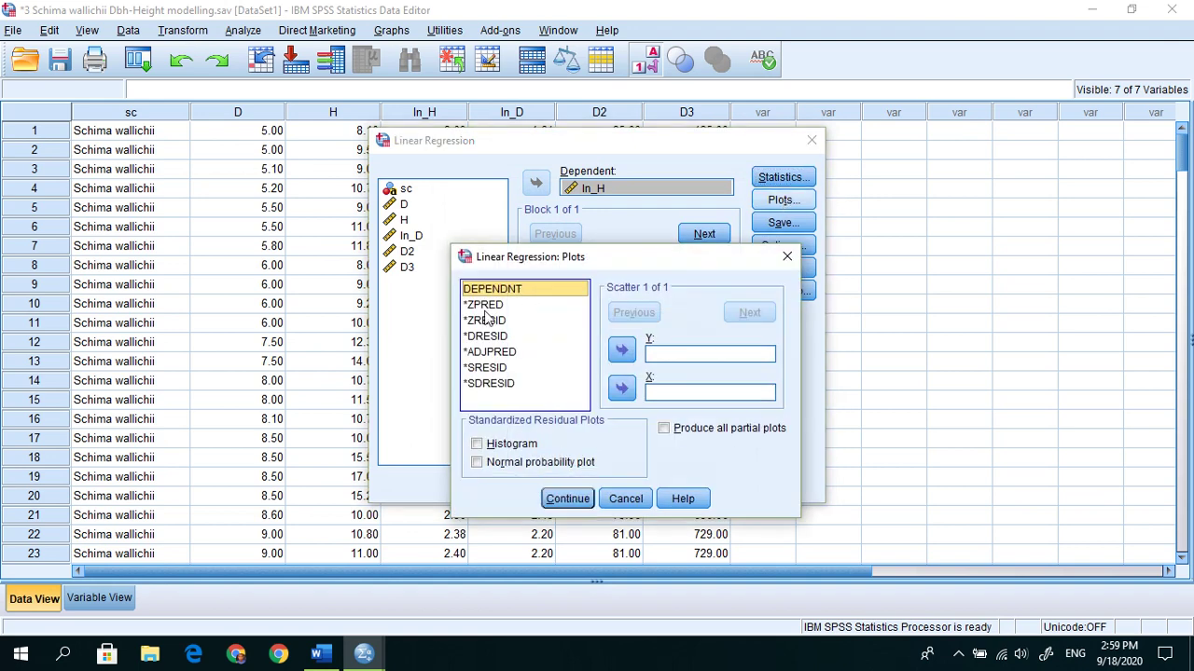
pyautogui.click(484, 321)
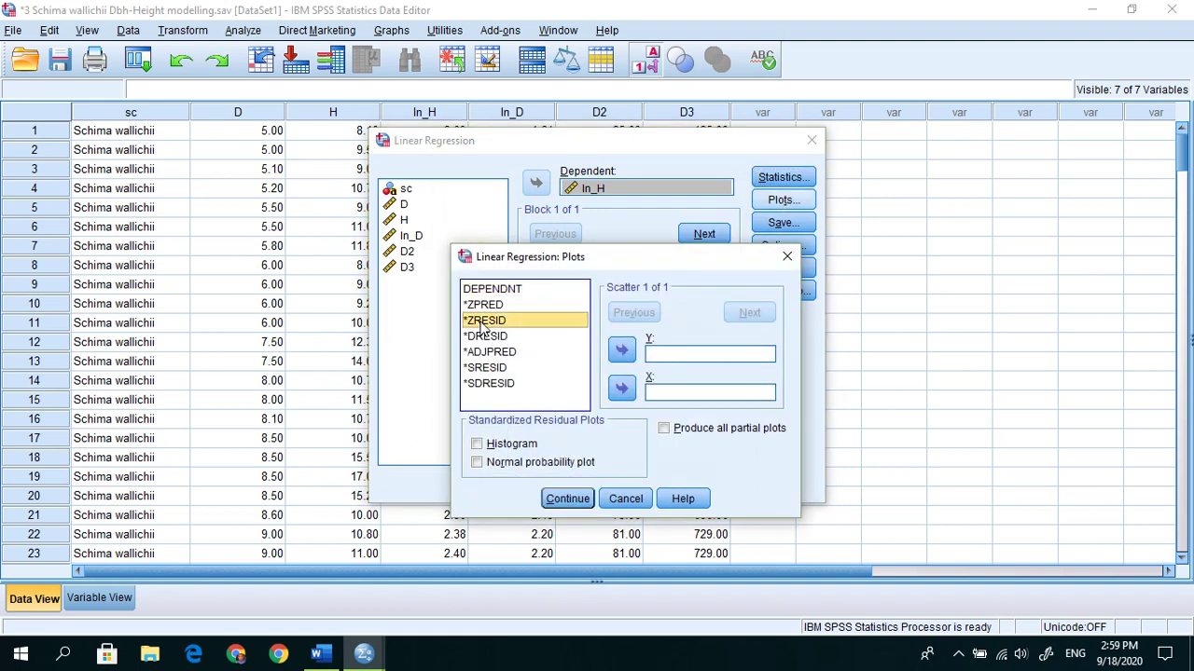
pyautogui.click(621, 355)
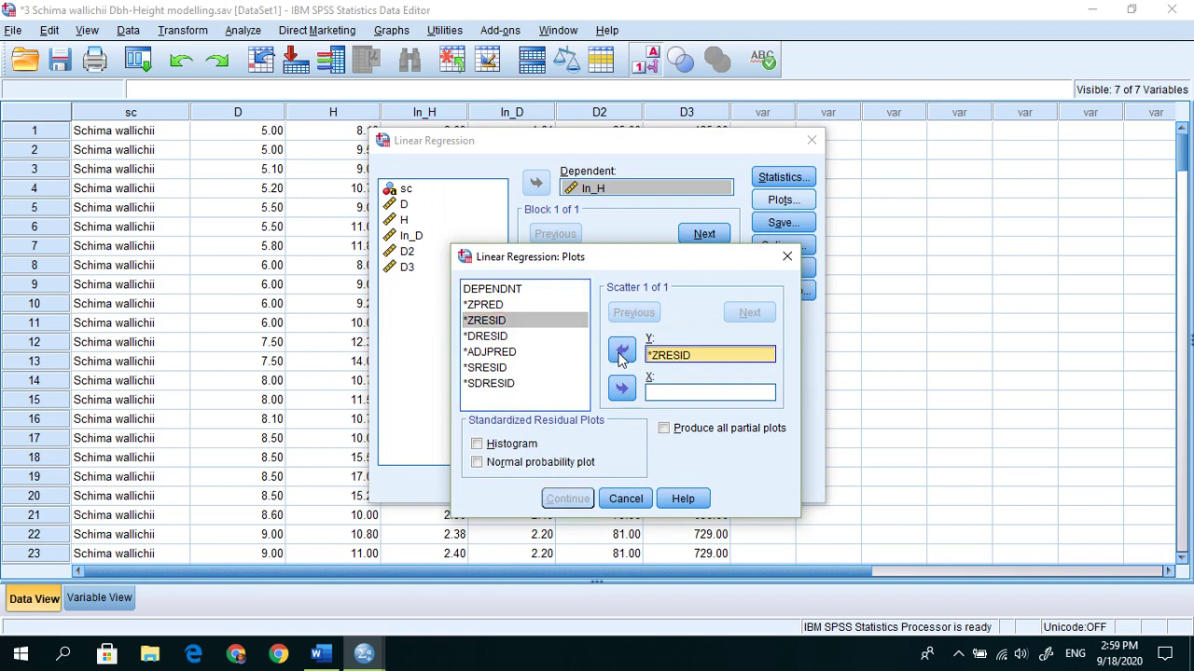
pyautogui.click(504, 305)
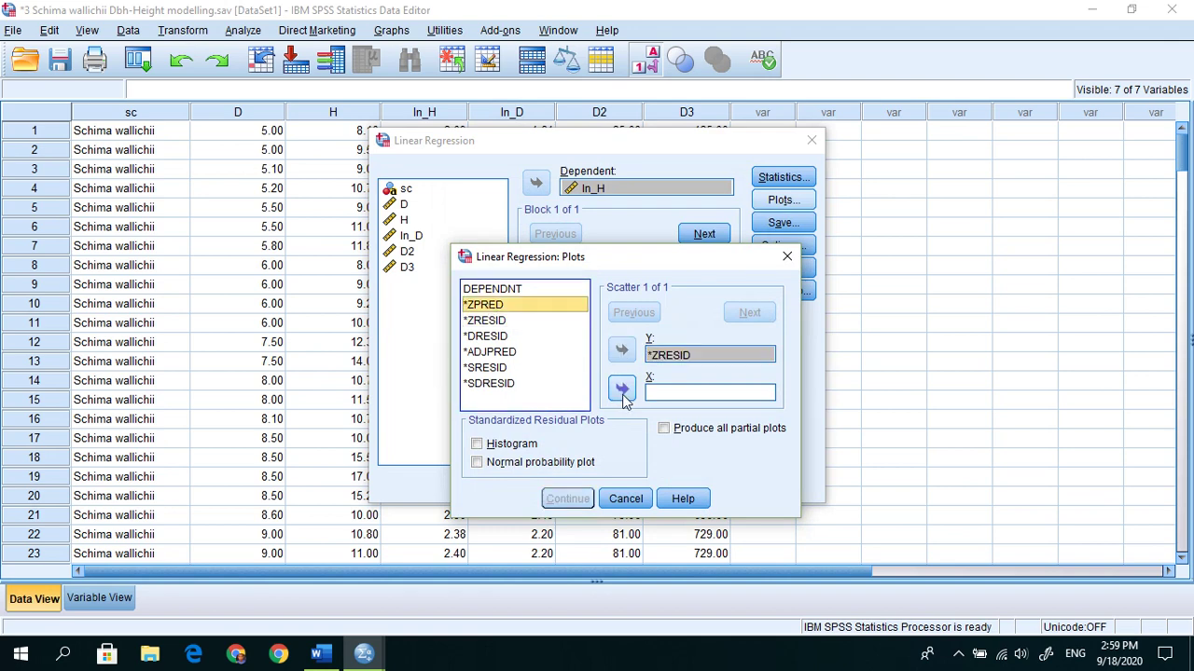
pyautogui.click(623, 389)
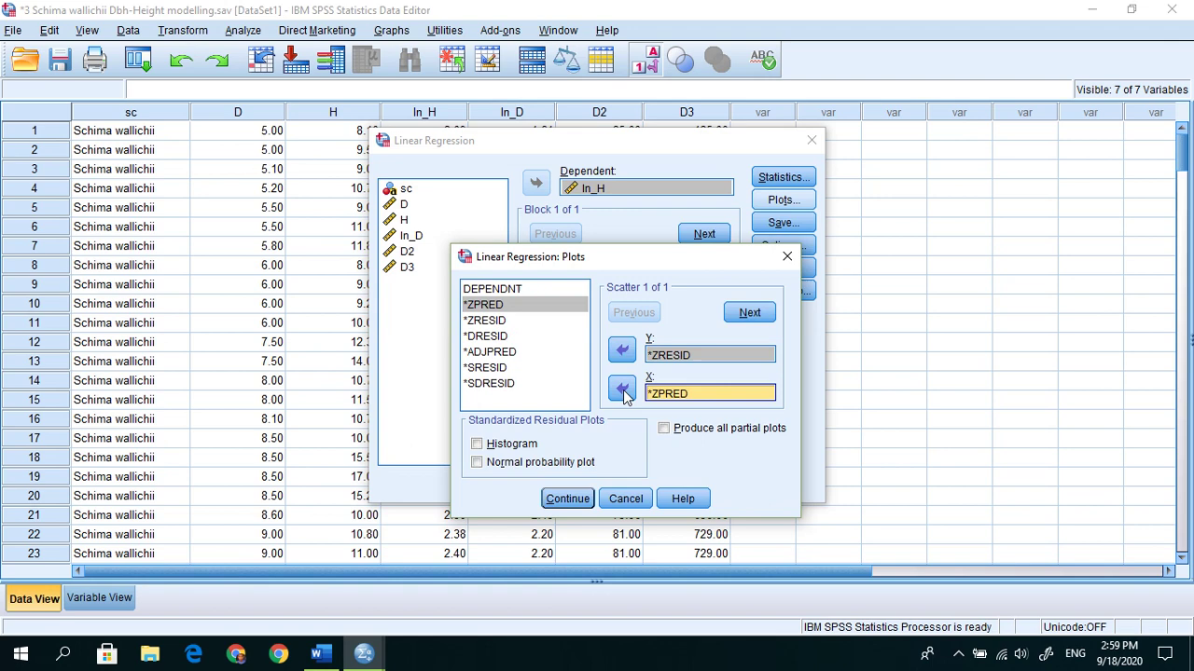
pyautogui.click(478, 447)
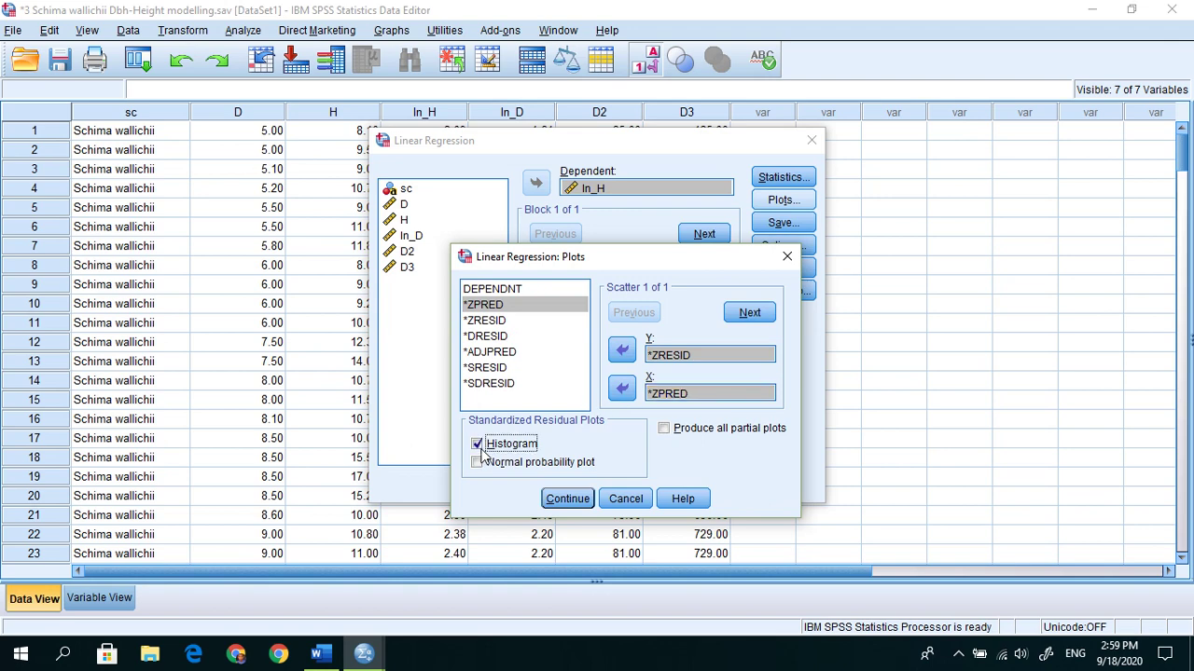
pyautogui.click(477, 463)
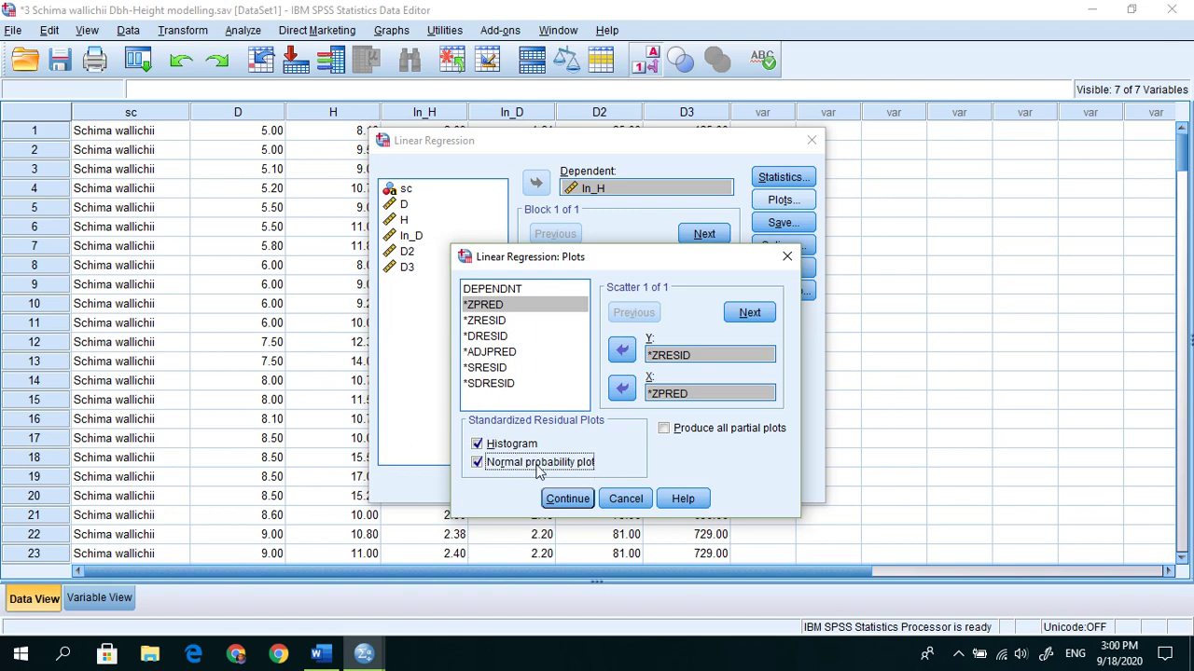
pyautogui.click(566, 500)
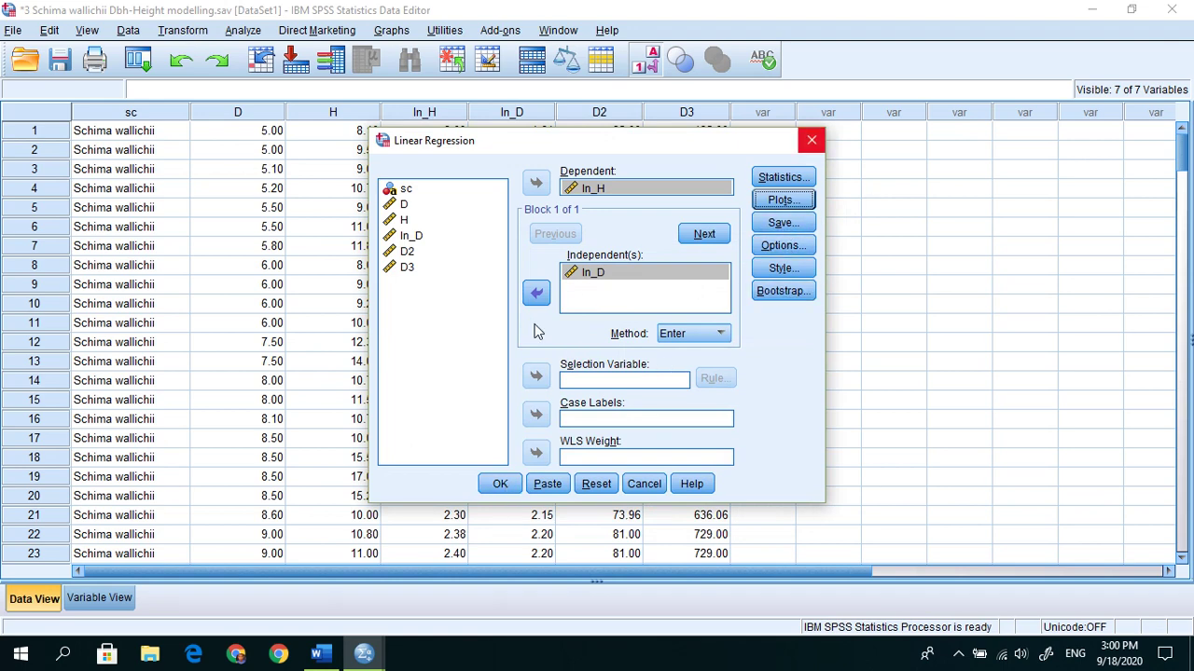
pyautogui.click(498, 491)
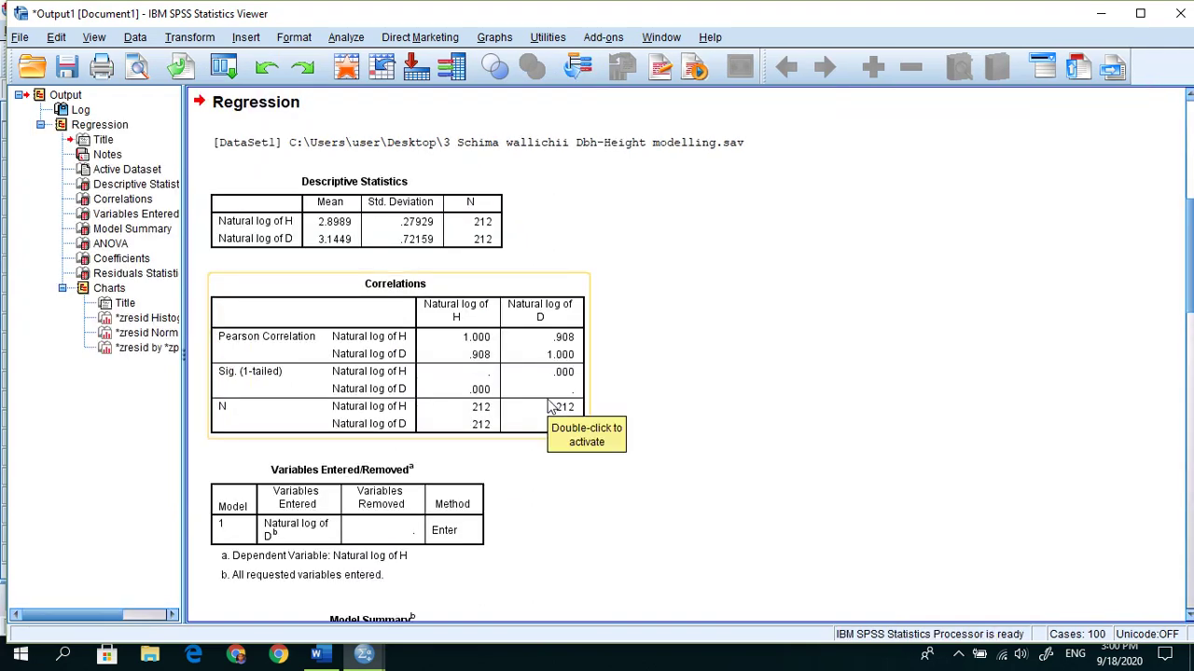
# Step: Scroll through the regression output and glance at the Word comparison table
pyautogui.scroll(-3, 550, 408)
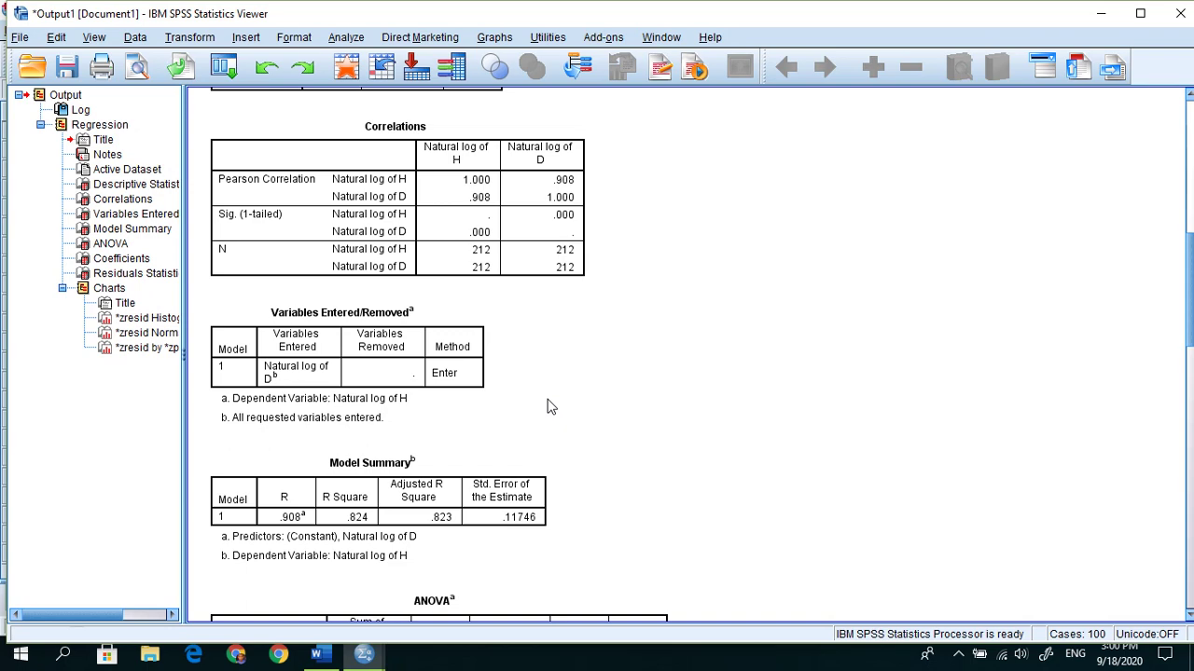
pyautogui.scroll(-4, 551, 408)
pyautogui.scroll(-3, 550, 408)
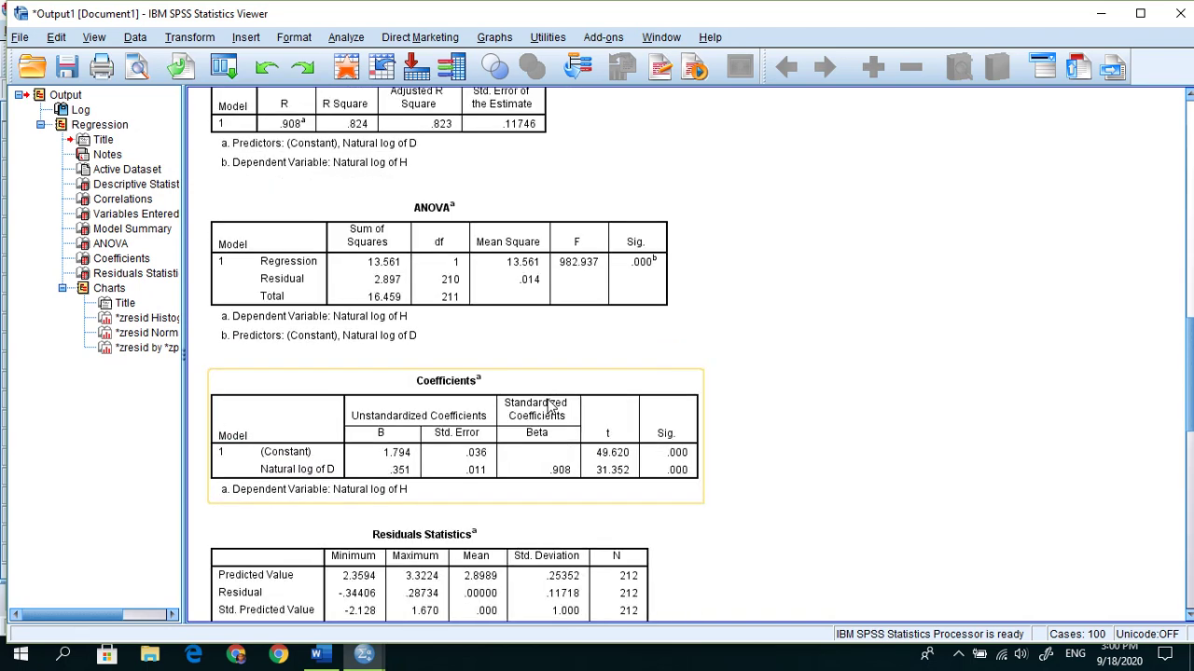
pyautogui.scroll(4, 550, 408)
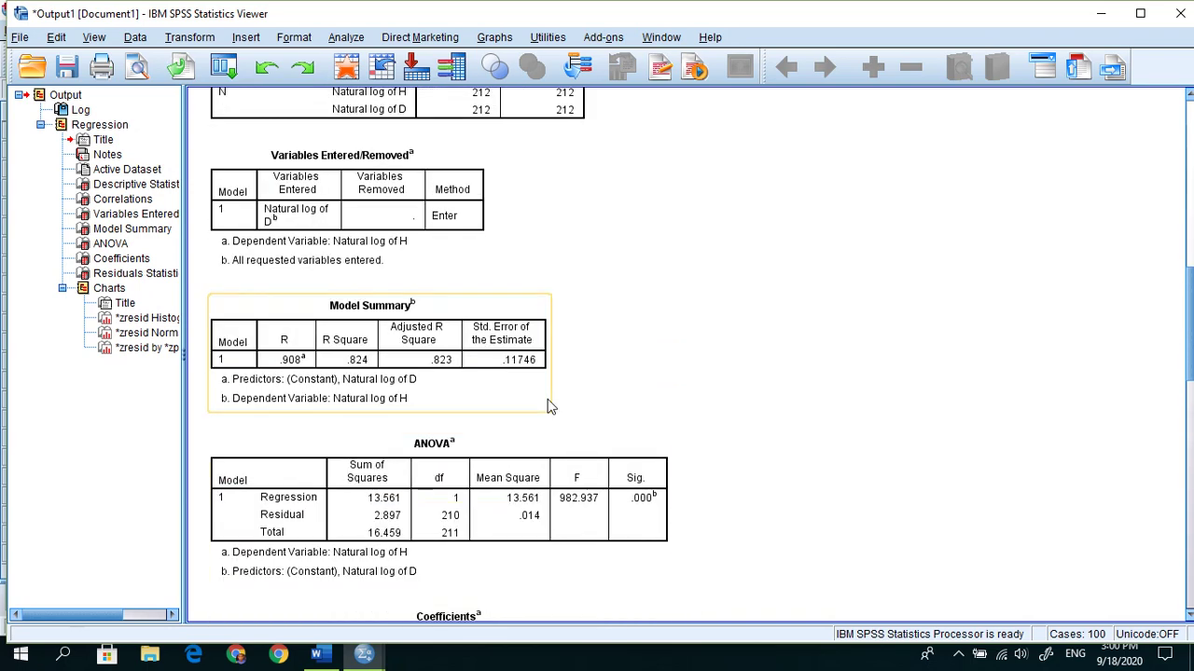
pyautogui.scroll(1, 550, 408)
pyautogui.scroll(-4, 550, 408)
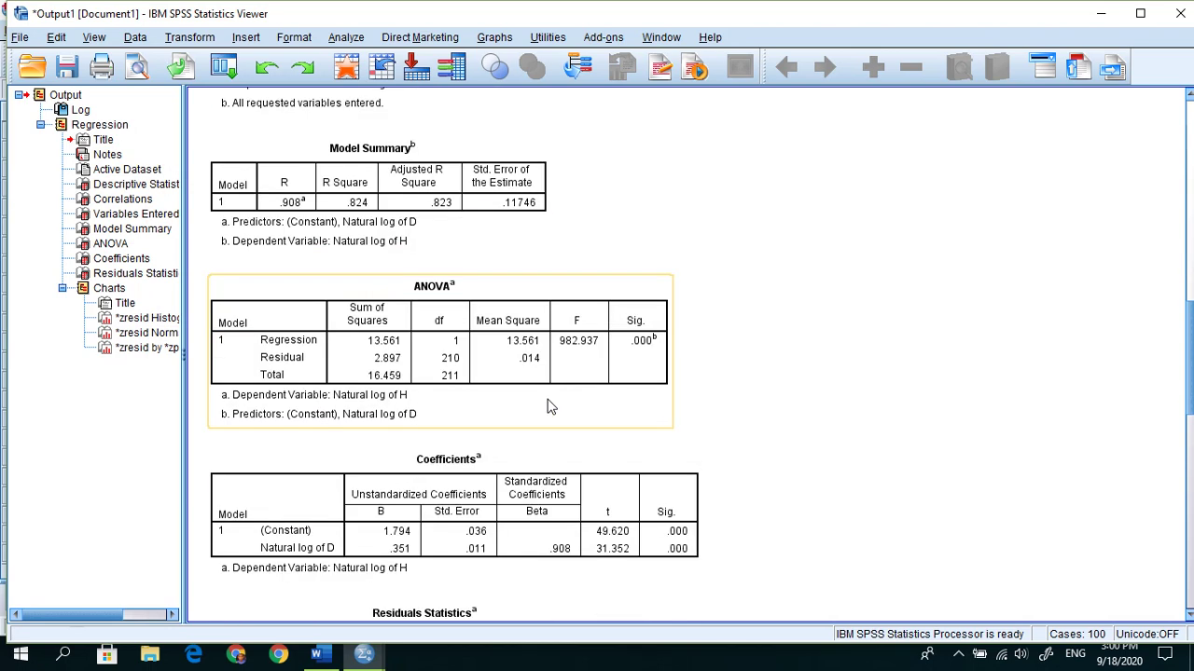
pyautogui.click(317, 658)
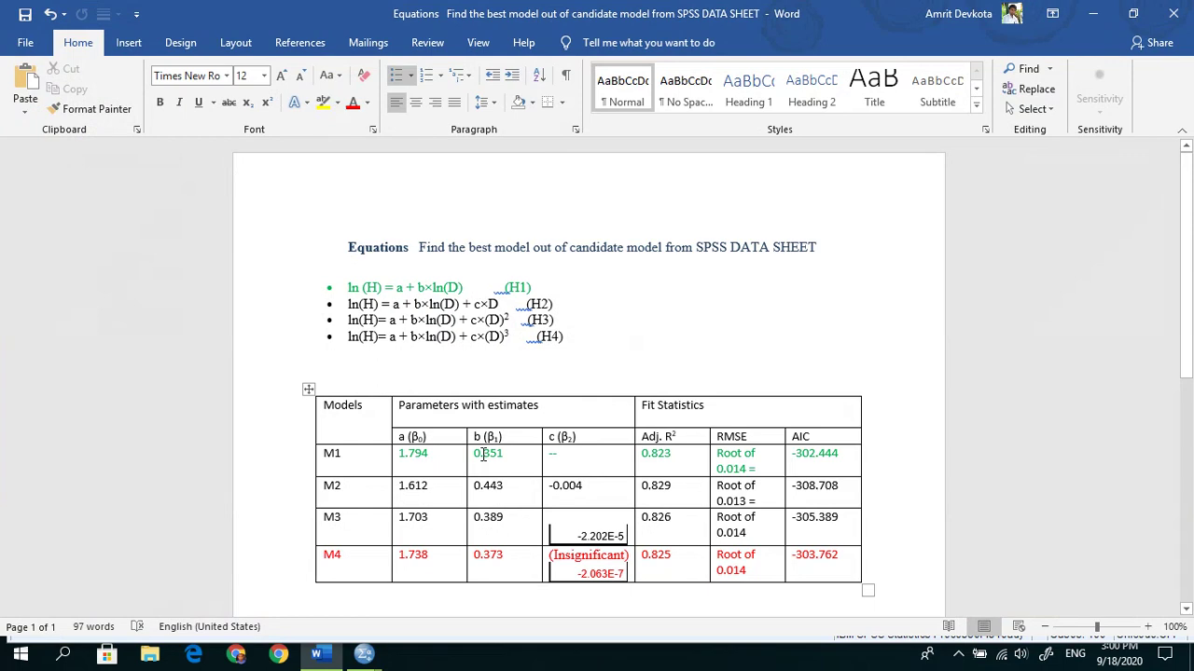
pyautogui.click(364, 657)
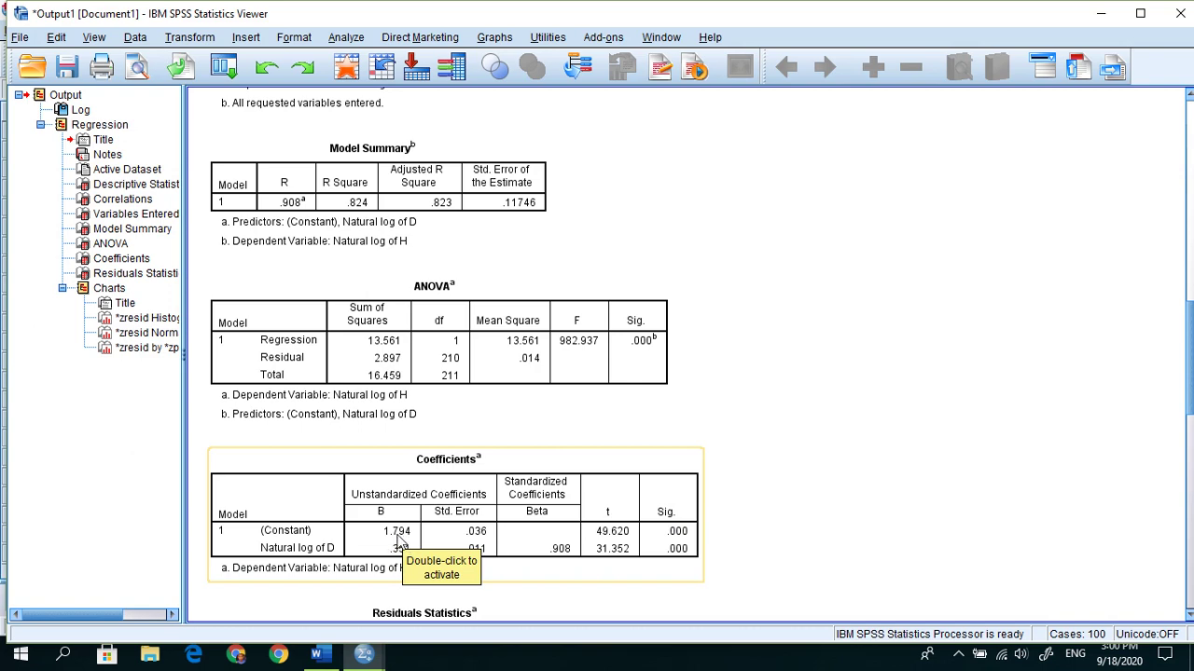
# Step: Compare M1's coefficients 1.794 and .351 and AIC -302.444 in Word against SPSS
pyautogui.click(328, 658)
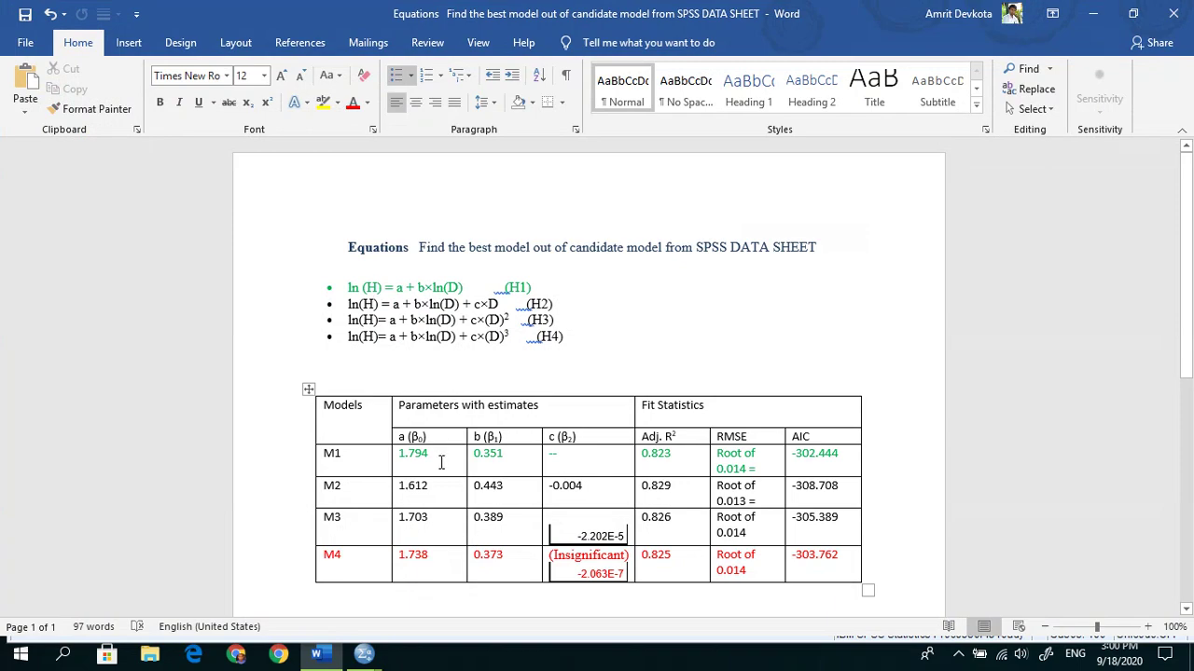
pyautogui.click(395, 576)
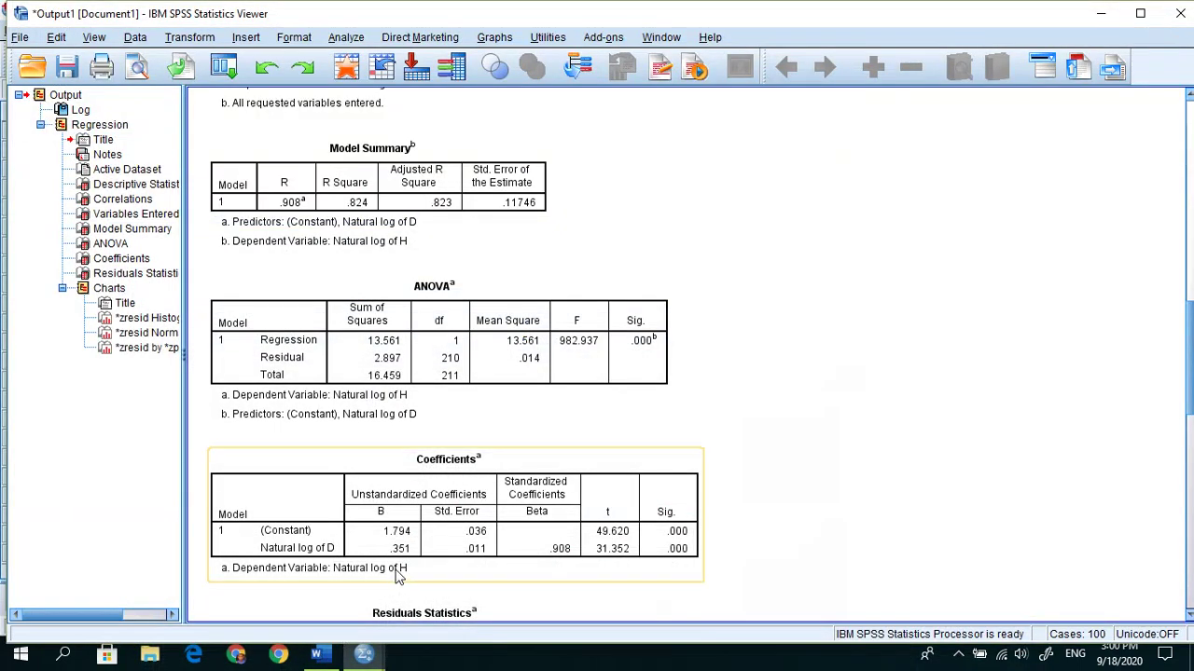
pyautogui.hotkey('alt', 'Tab')
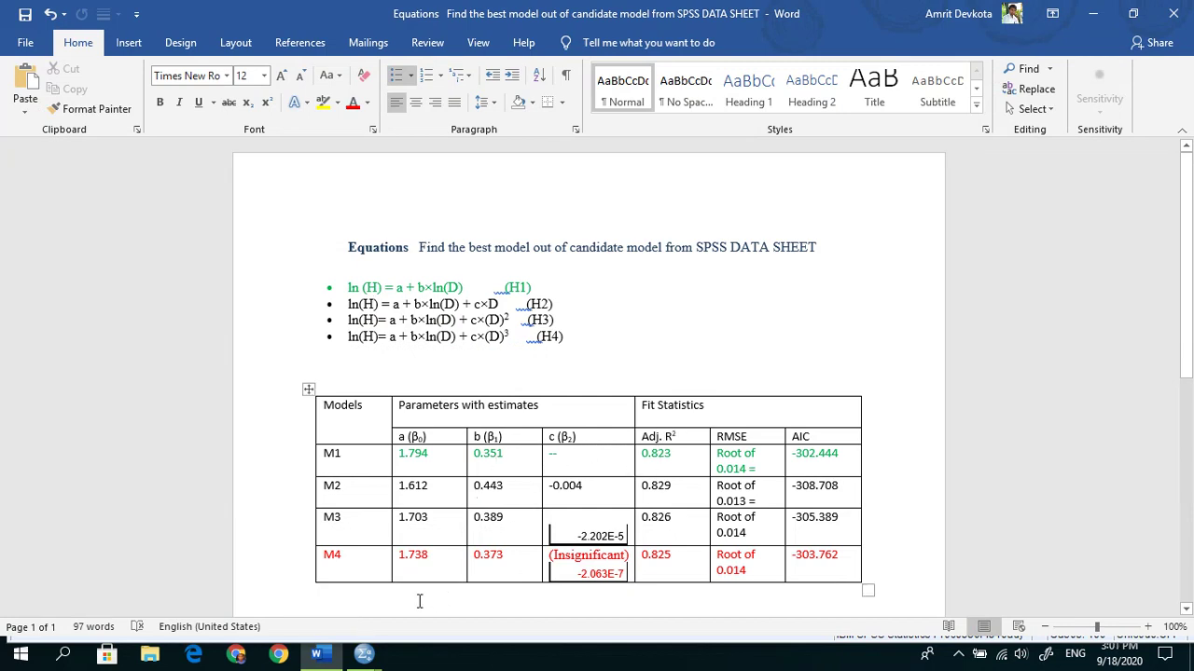
pyautogui.click(316, 655)
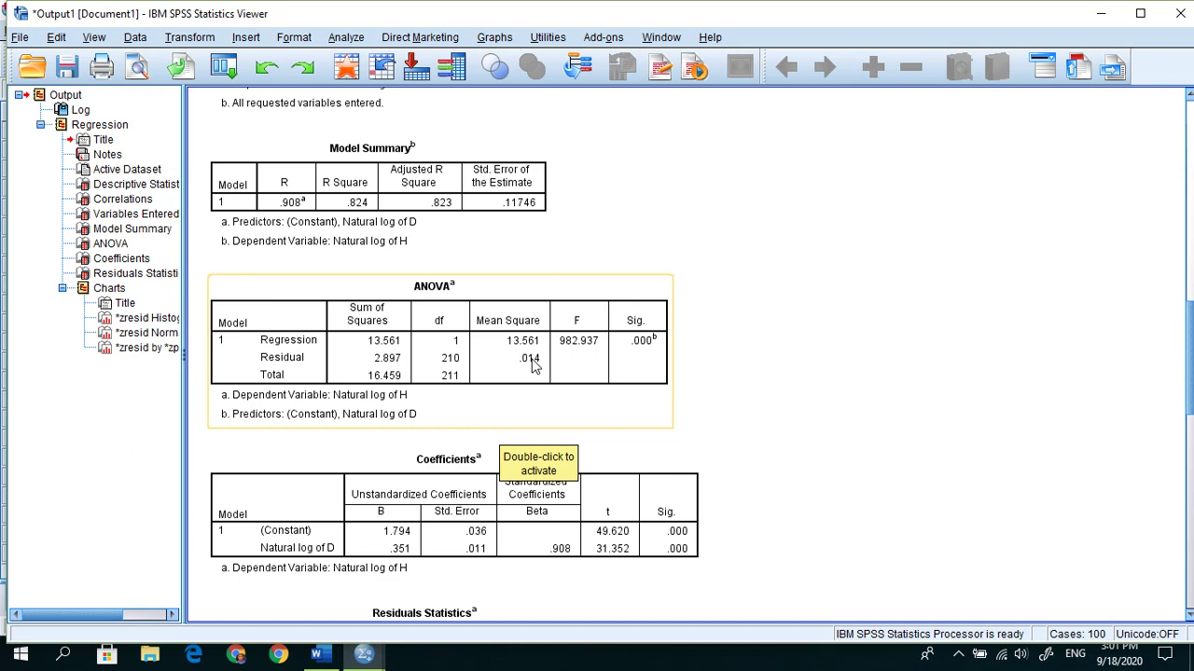
pyautogui.click(315, 655)
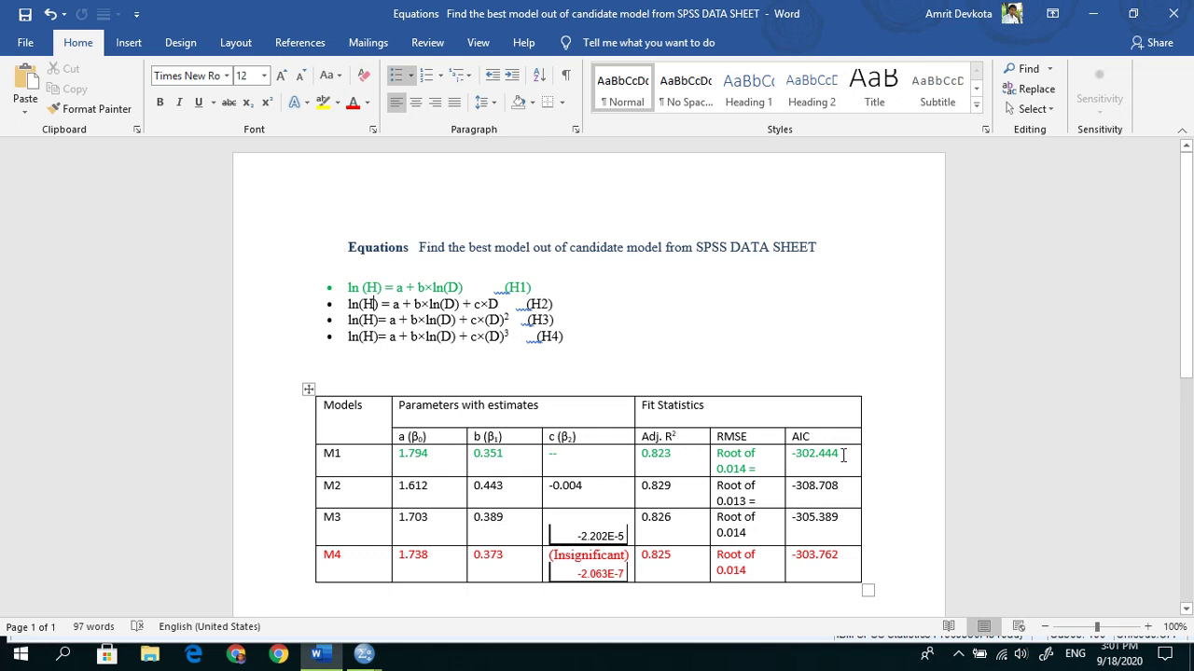
pyautogui.click(843, 455)
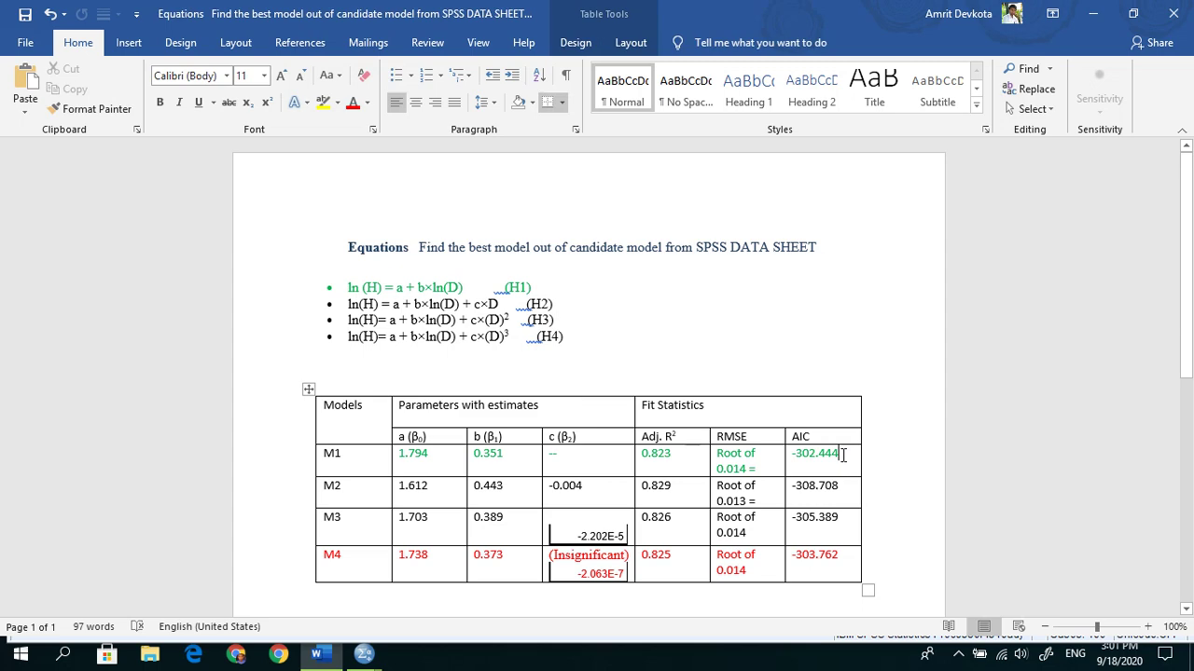
pyautogui.click(363, 655)
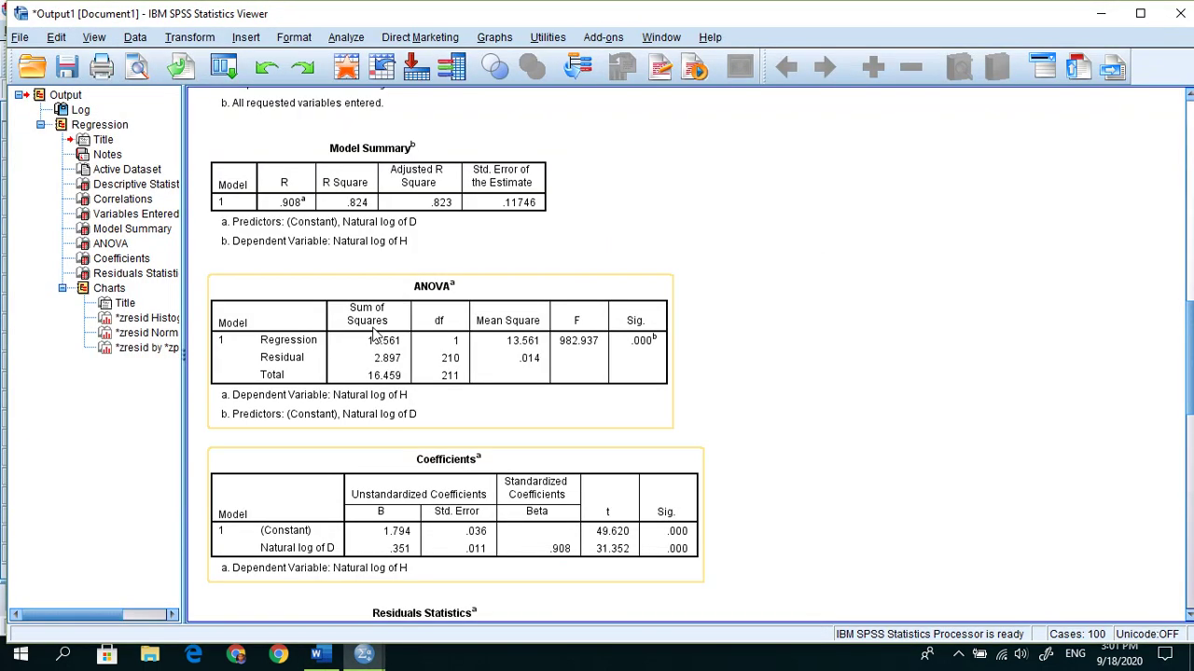
# Step: Start a generalized linear model with ln_H as the response variable
pyautogui.click(347, 38)
pyautogui.moveTo(450, 165)
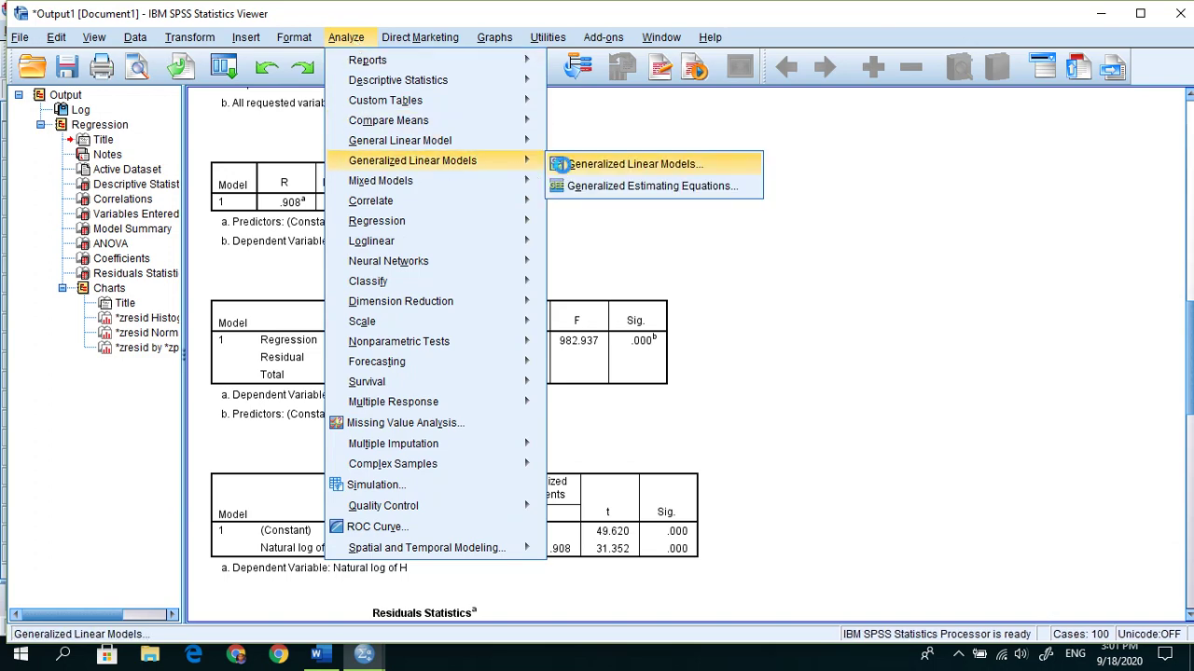
pyautogui.click(566, 172)
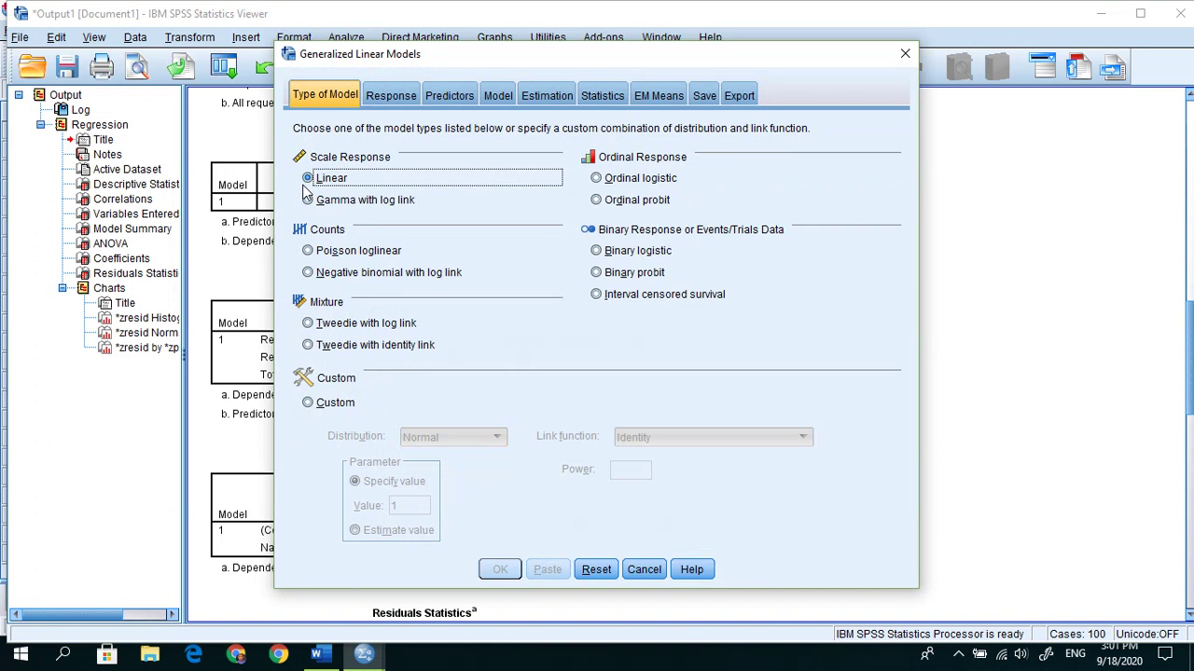
pyautogui.click(393, 97)
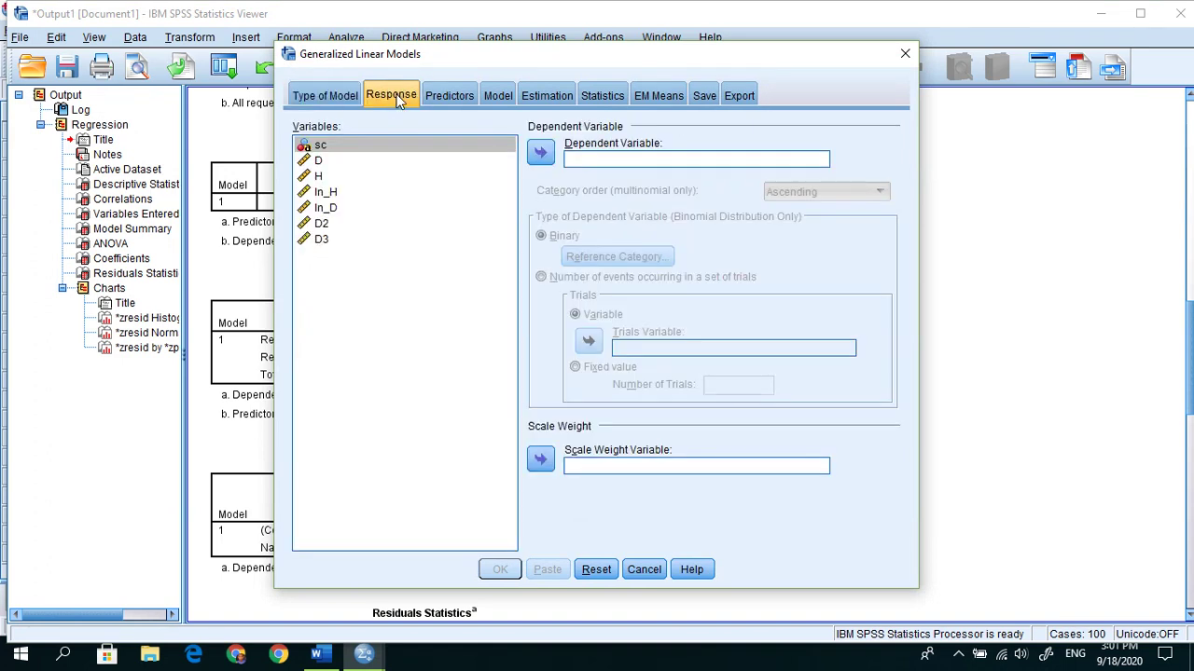
pyautogui.click(317, 192)
pyautogui.click(542, 155)
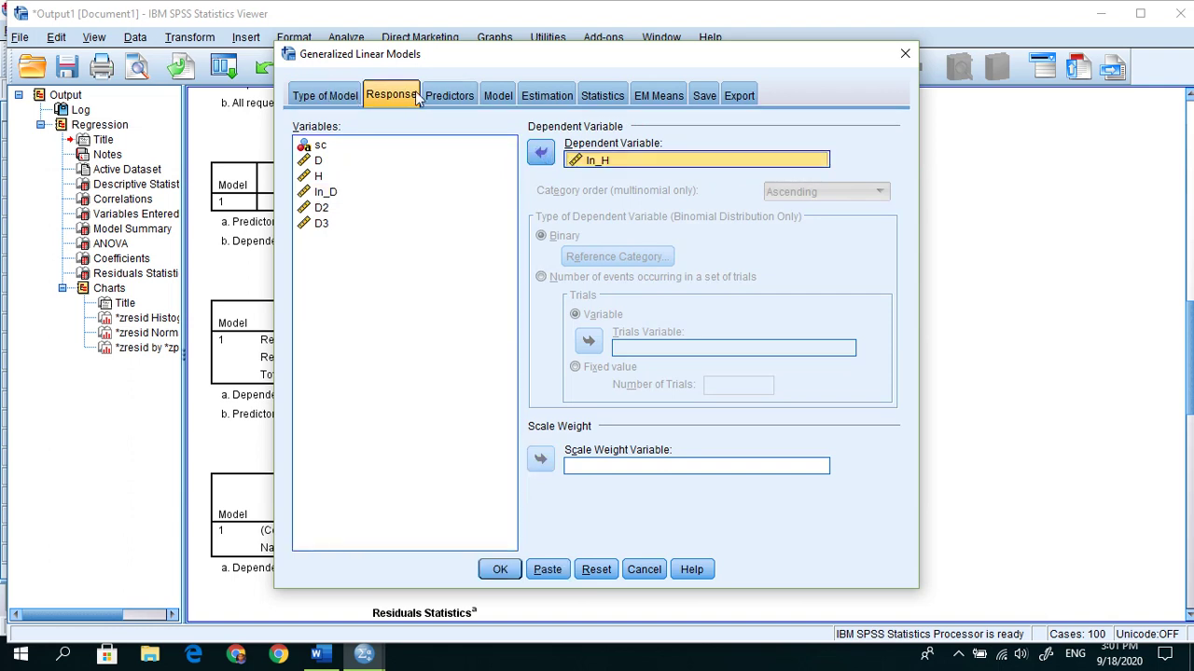
# Step: Add ln_D as a covariate and as the model's single main effect
pyautogui.click(447, 95)
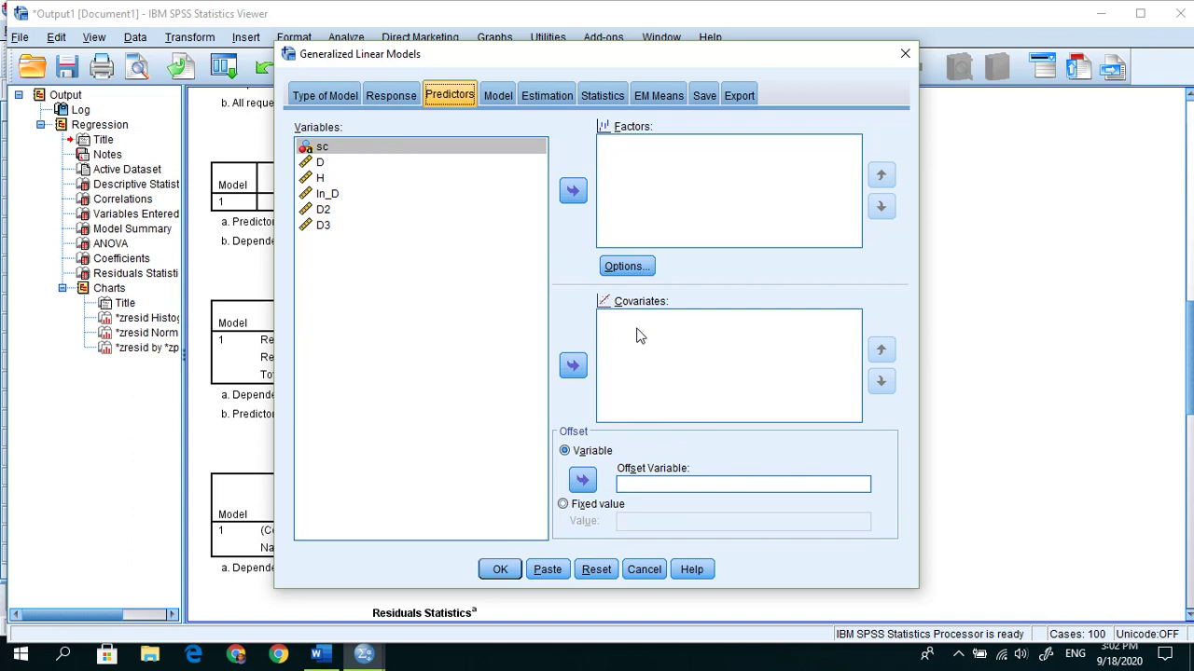
pyautogui.click(328, 196)
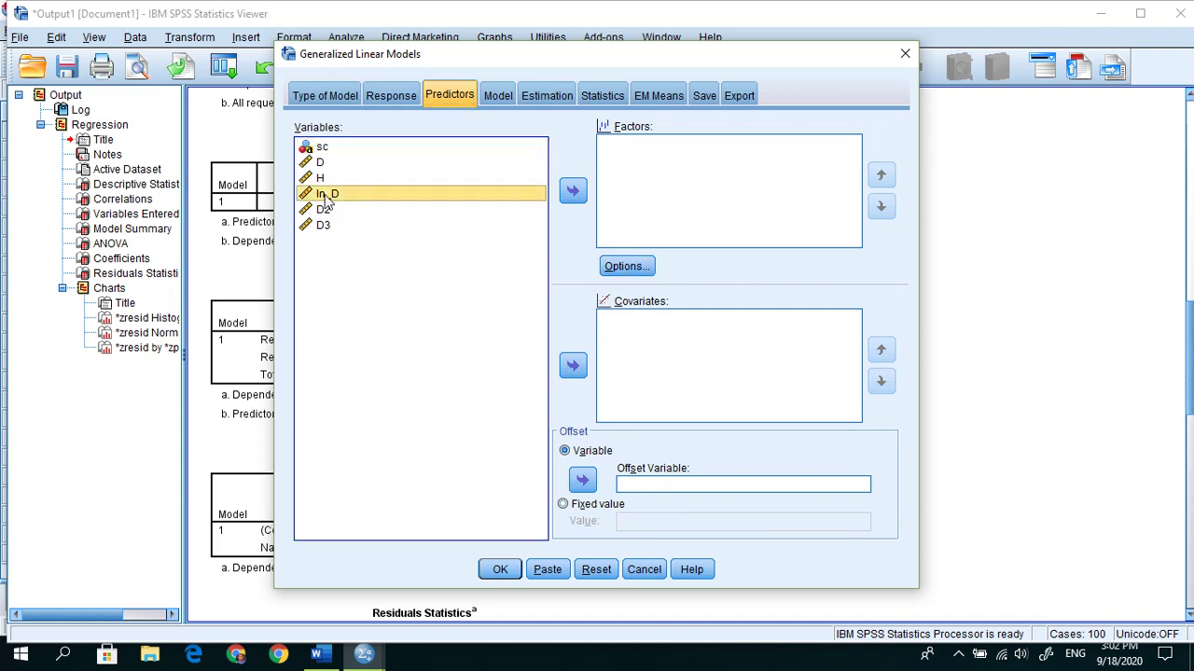
pyautogui.click(574, 371)
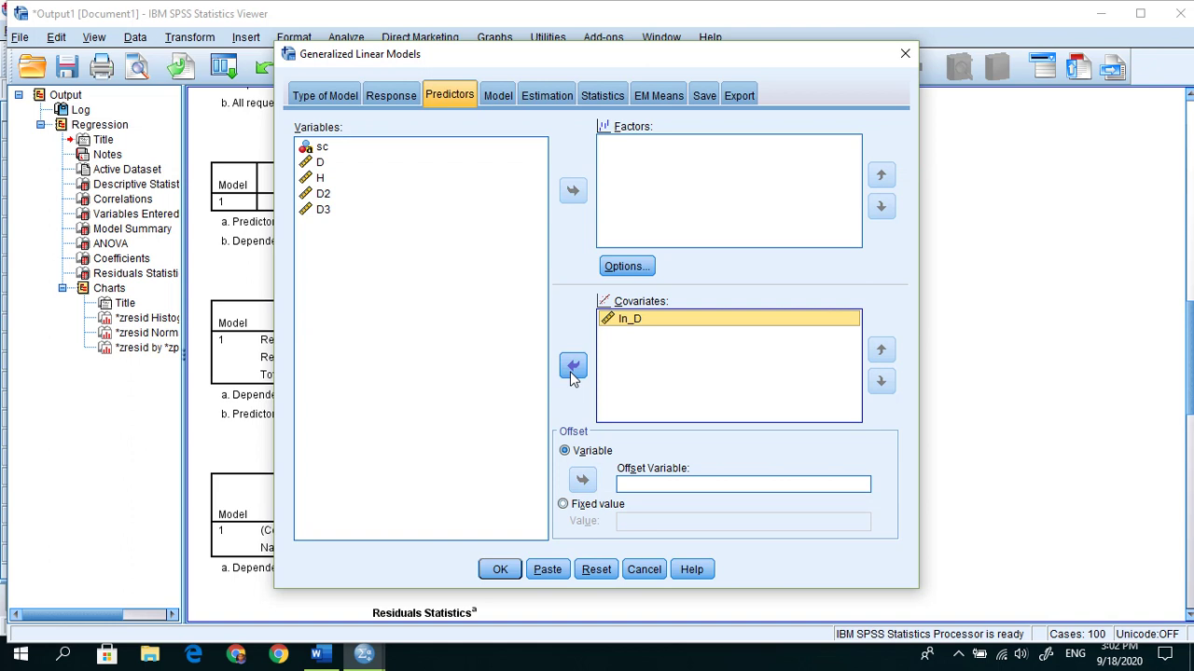
pyautogui.click(497, 95)
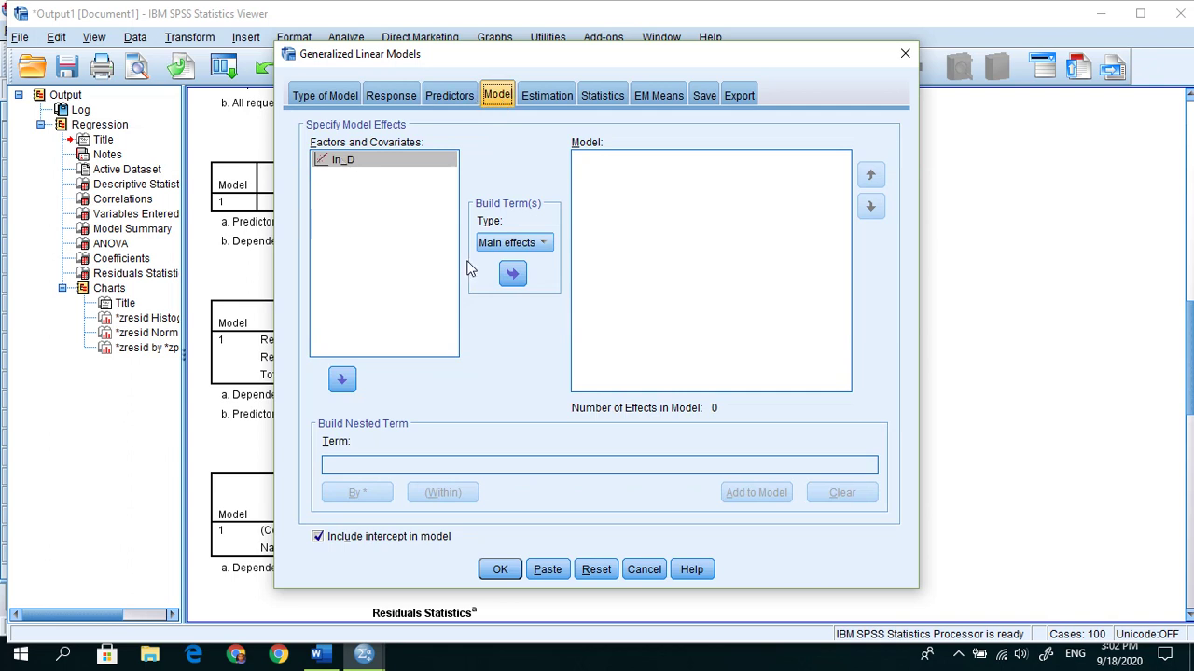
pyautogui.click(346, 161)
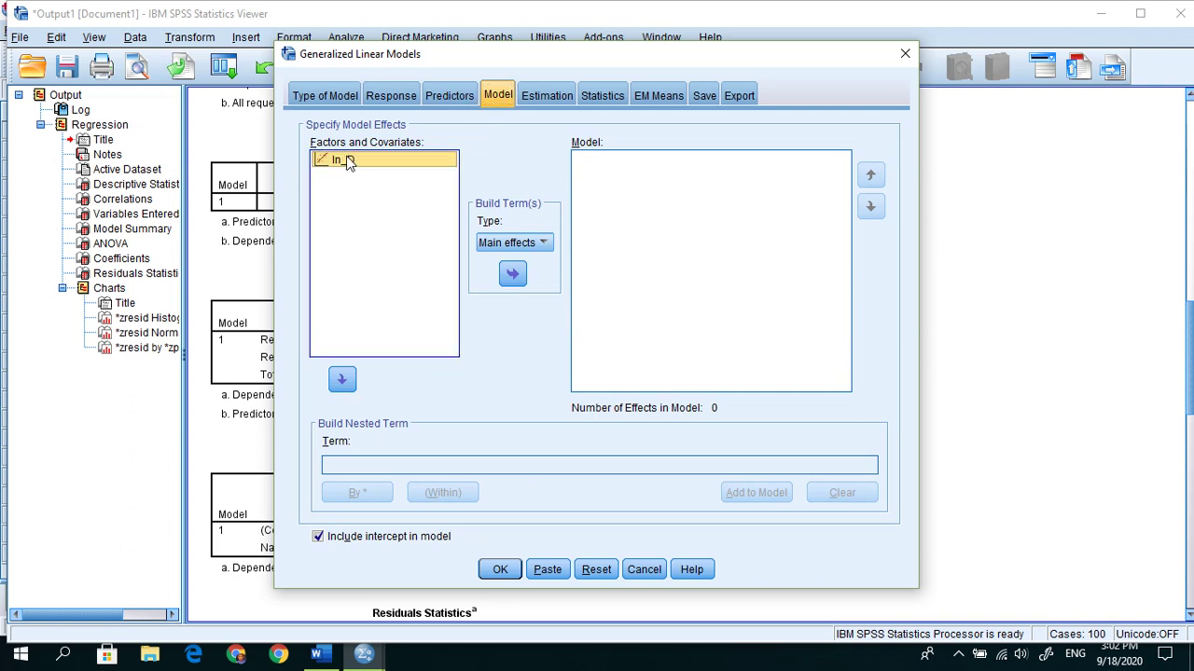
pyautogui.click(512, 275)
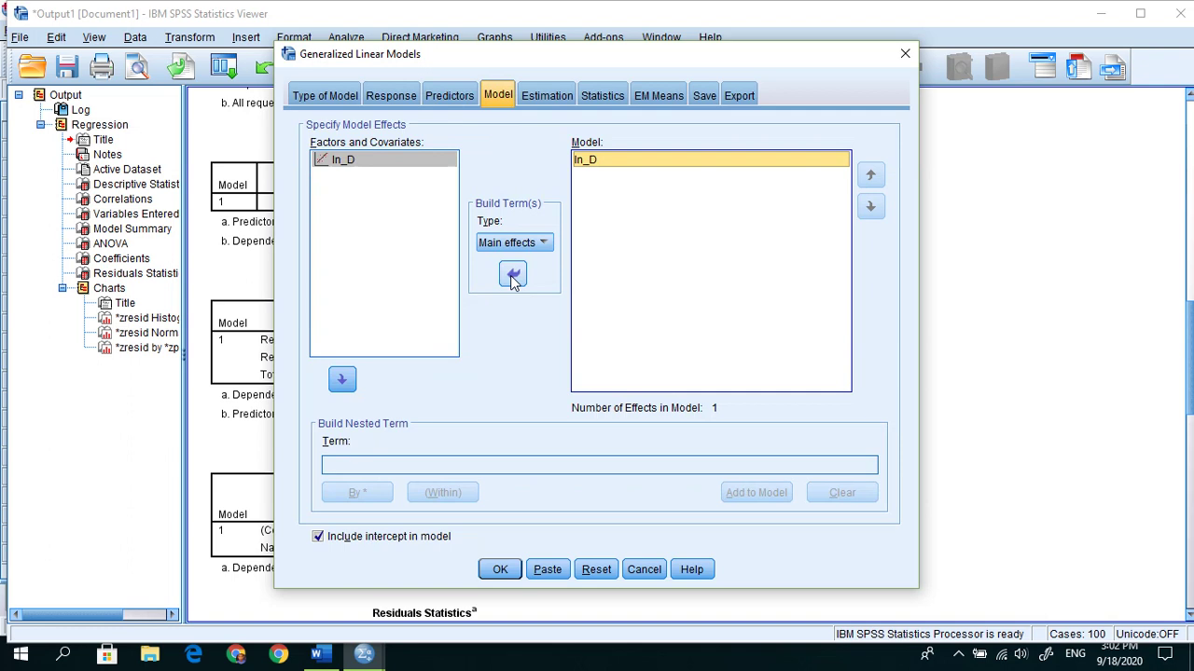
pyautogui.click(557, 97)
pyautogui.click(602, 97)
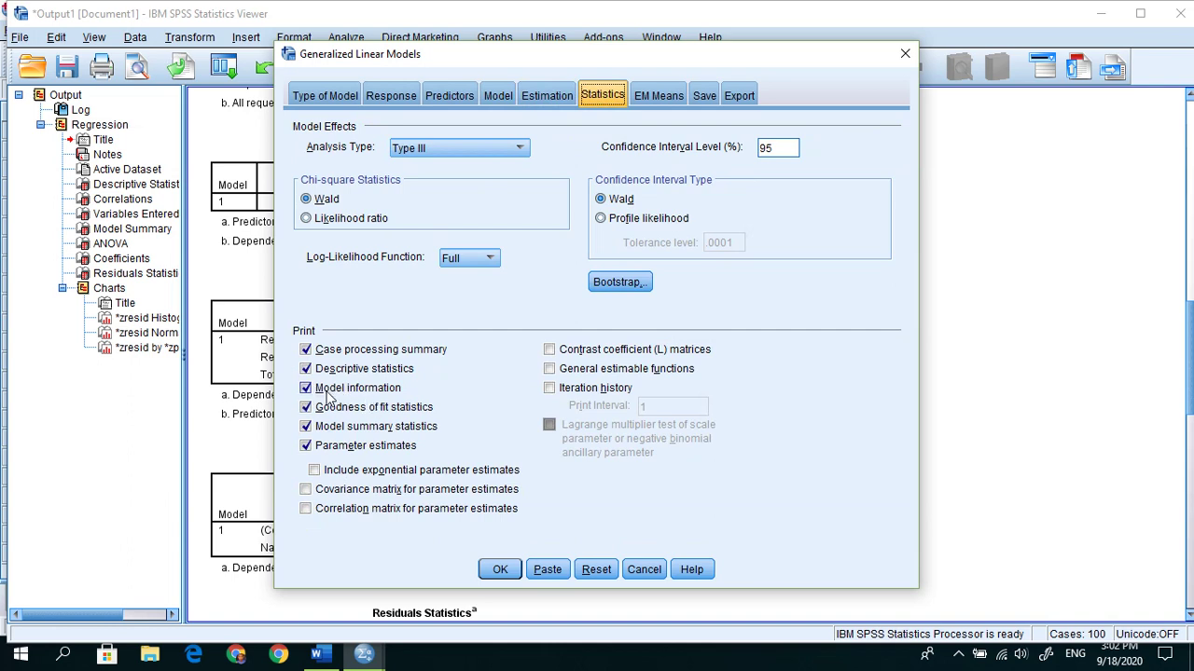
# Step: Run the GLM and confirm its AIC -302.444 matches M1's value in Word
pyautogui.click(497, 570)
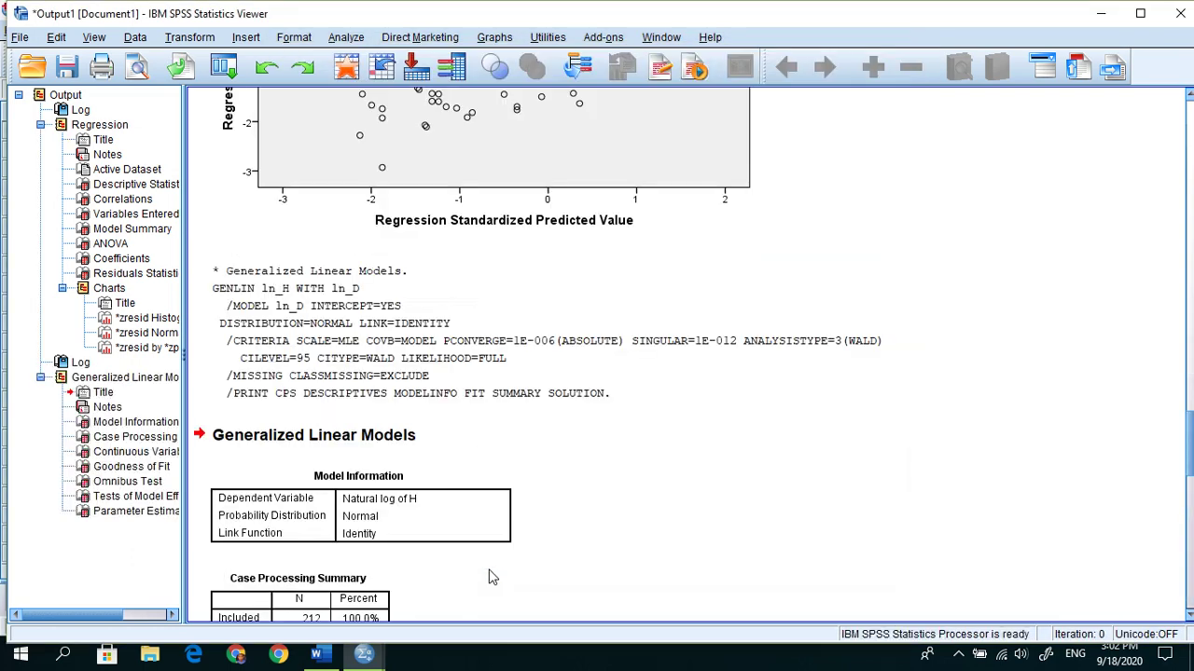
pyautogui.scroll(-10, 477, 506)
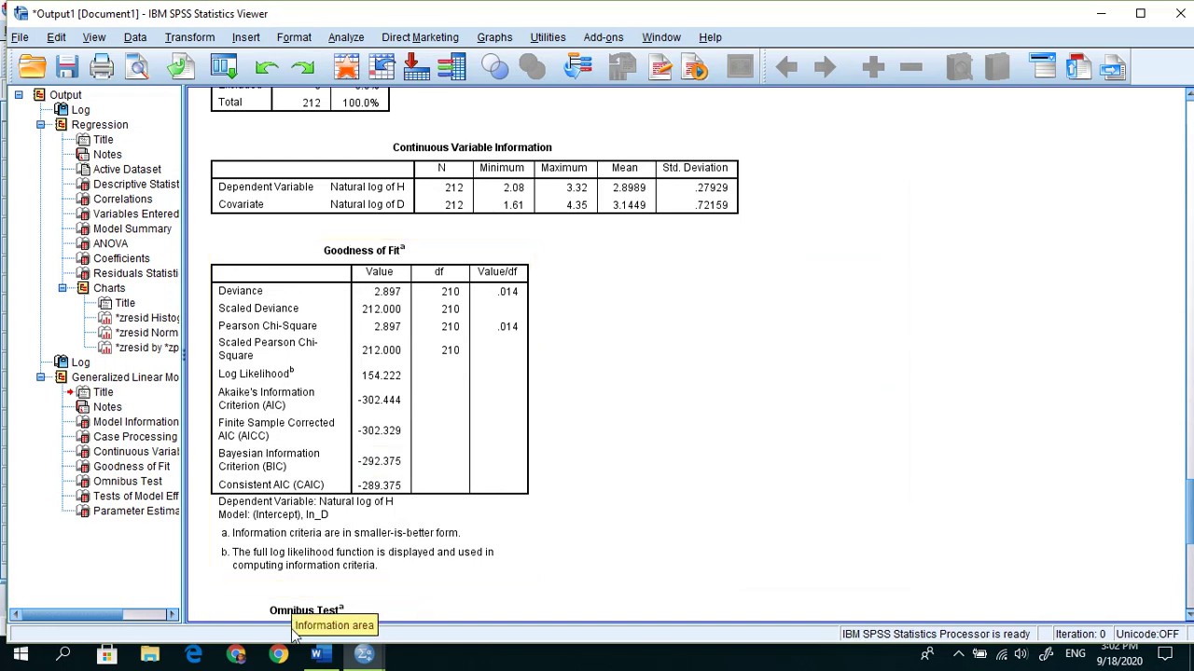
pyautogui.click(316, 656)
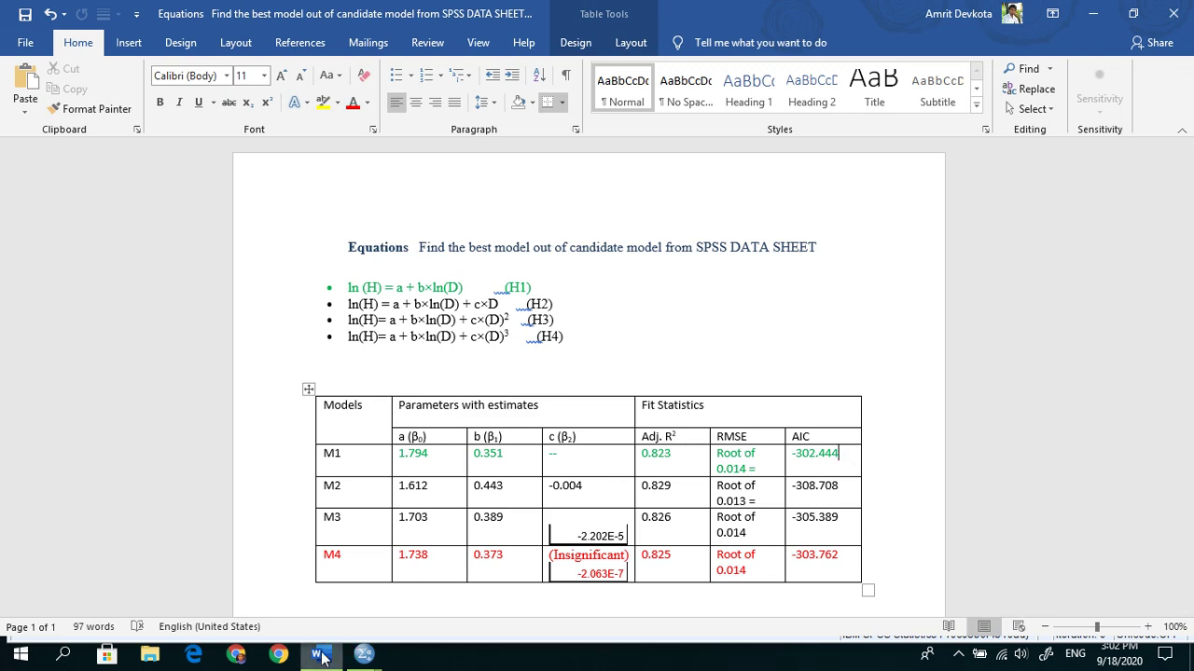
pyautogui.click(364, 654)
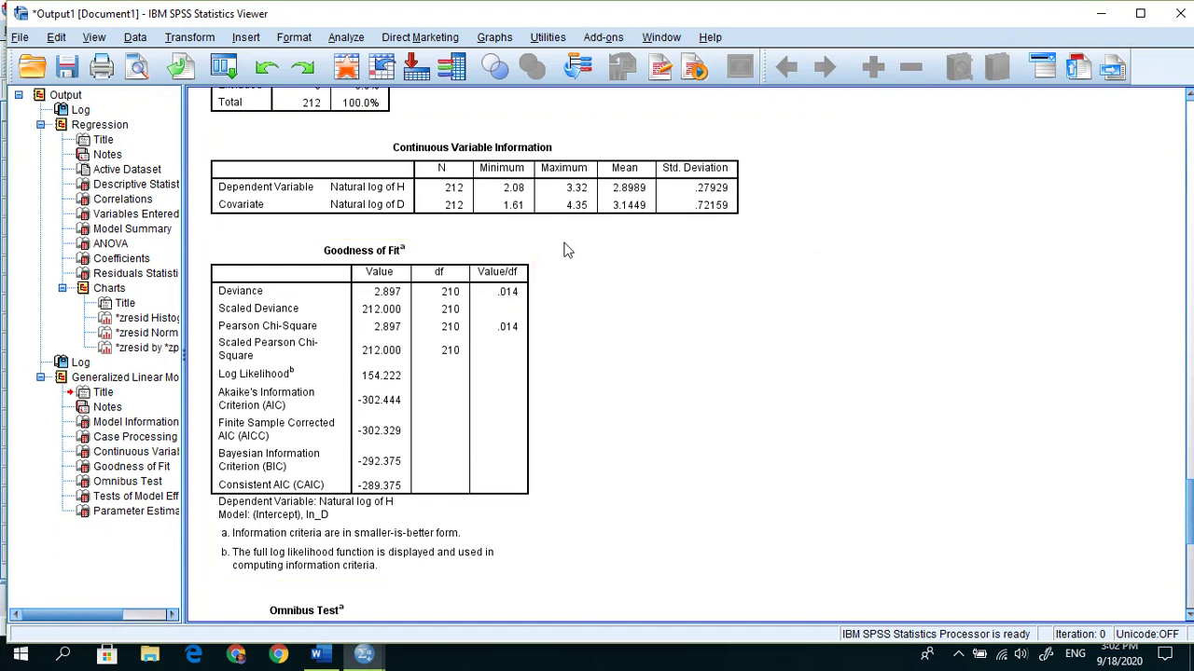
# Step: Run a linear regression of ln_H on ln_D and D, with D added as a second predictor
pyautogui.click(344, 43)
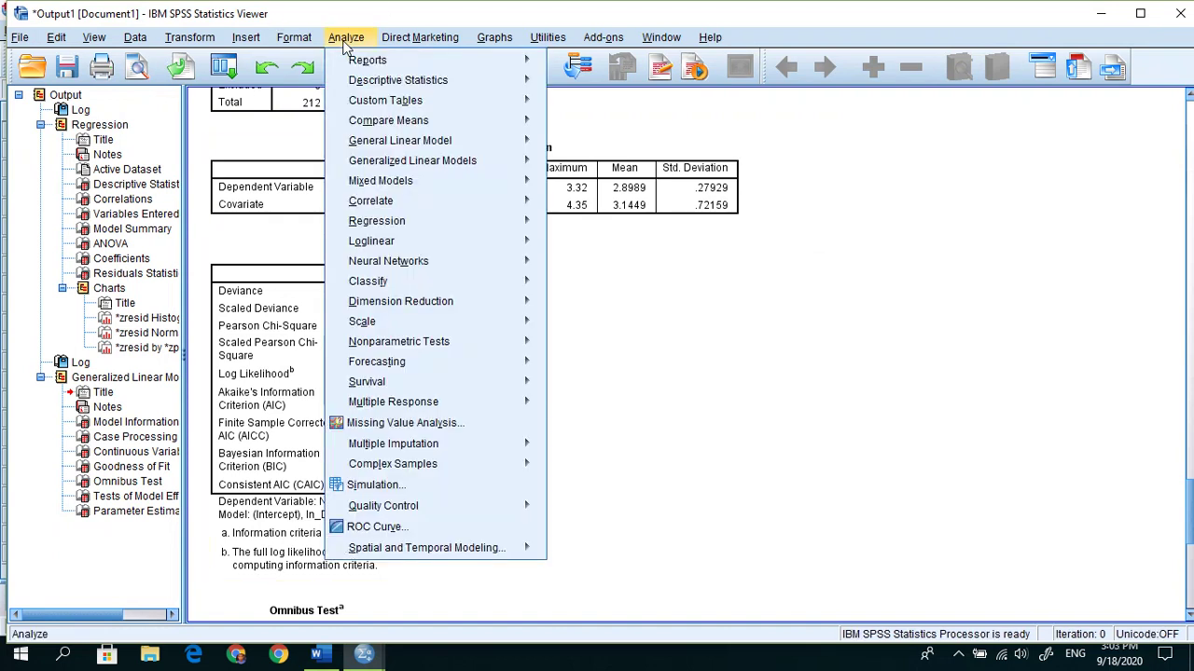
pyautogui.moveTo(484, 229)
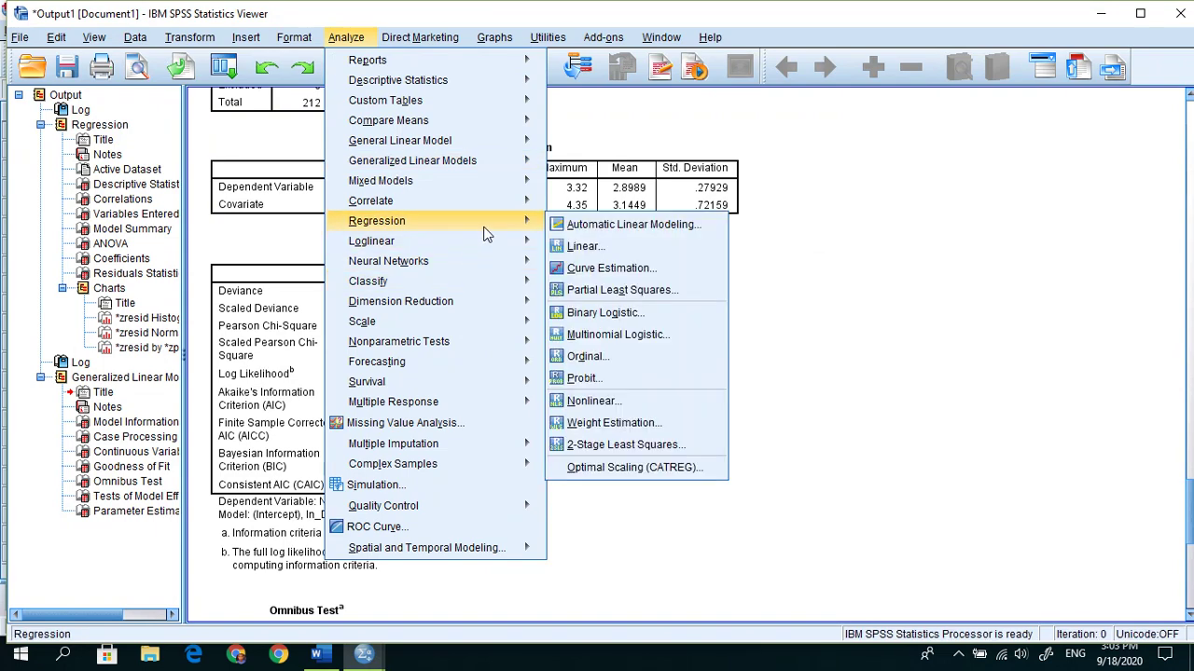
pyautogui.click(574, 248)
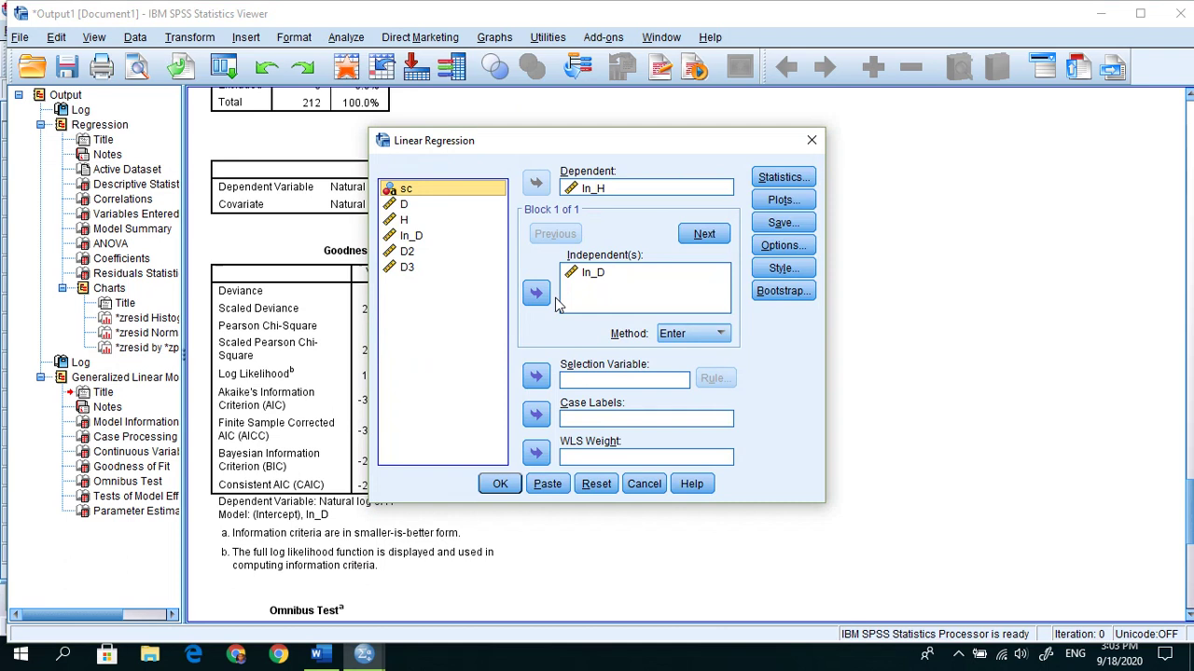
pyautogui.click(404, 205)
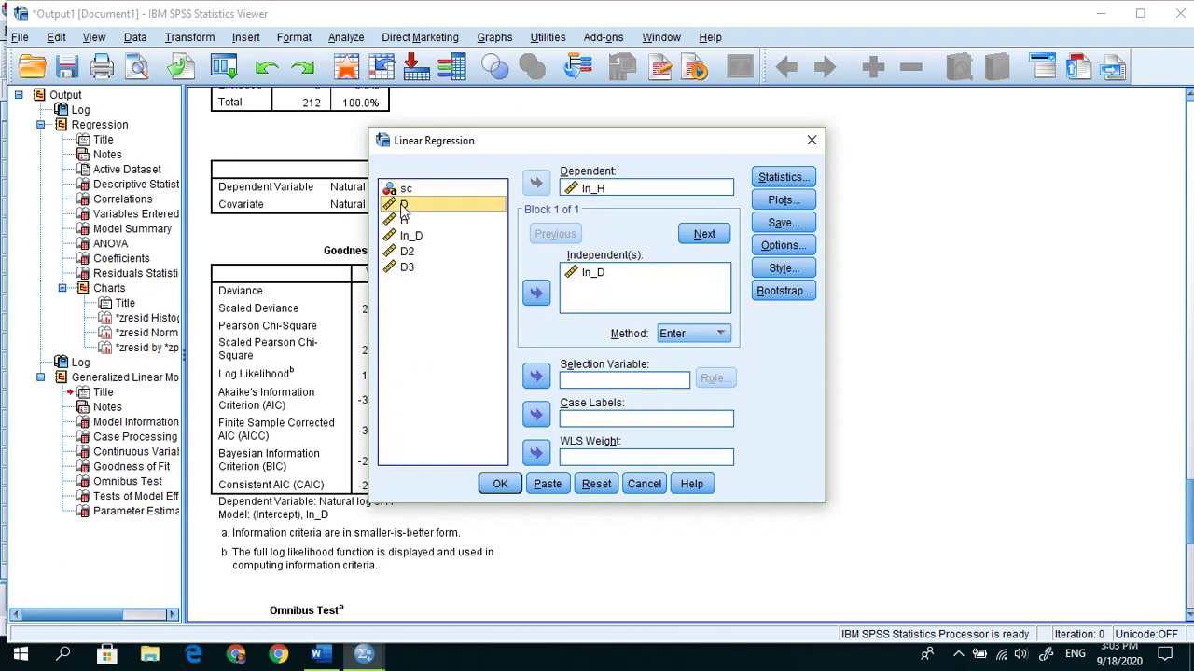
pyautogui.click(536, 294)
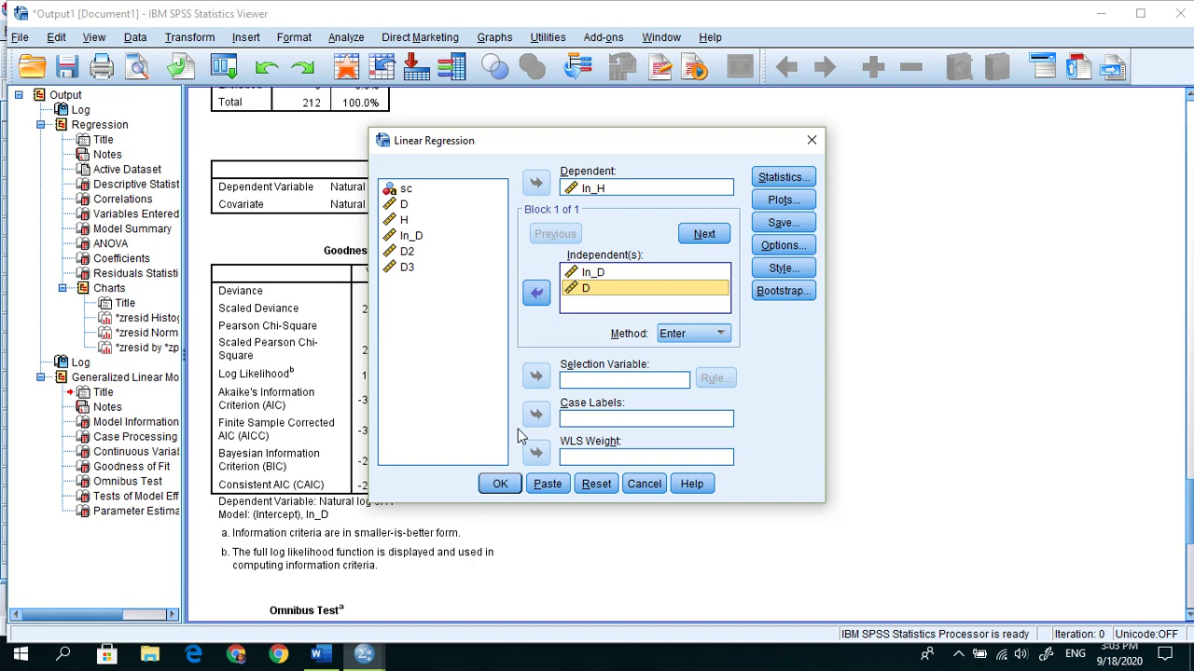
pyautogui.click(500, 483)
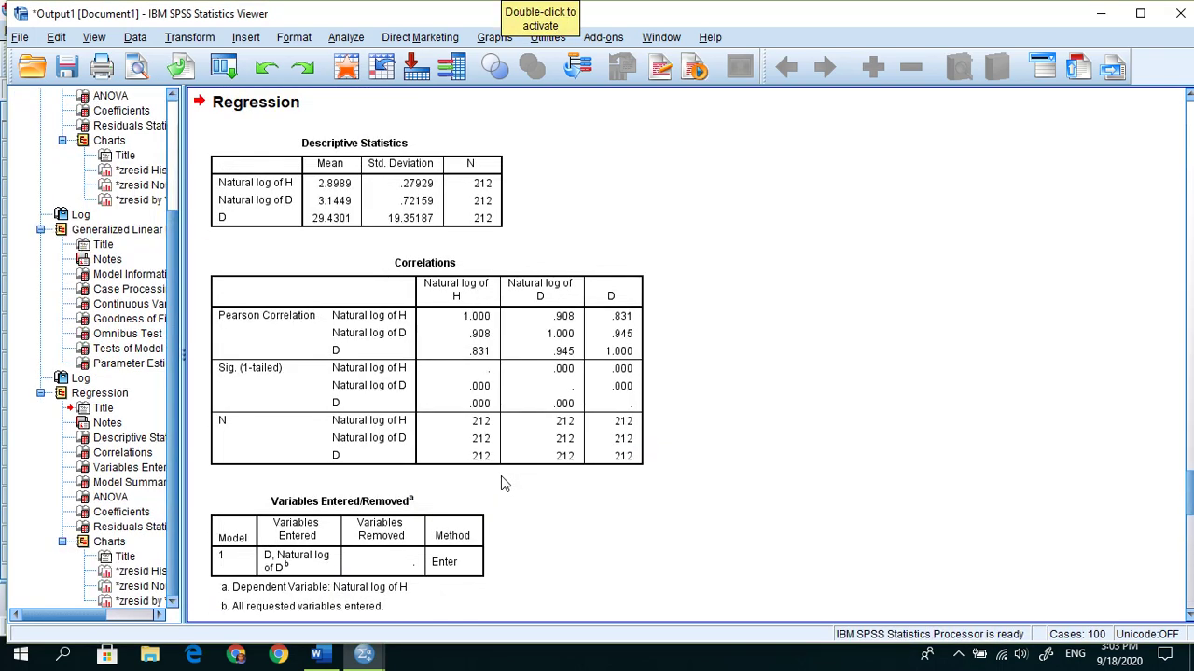
# Step: Scroll to the Model Summary, ANOVA and Coefficients tables of the two-predictor regression
pyautogui.scroll(-5, 501, 476)
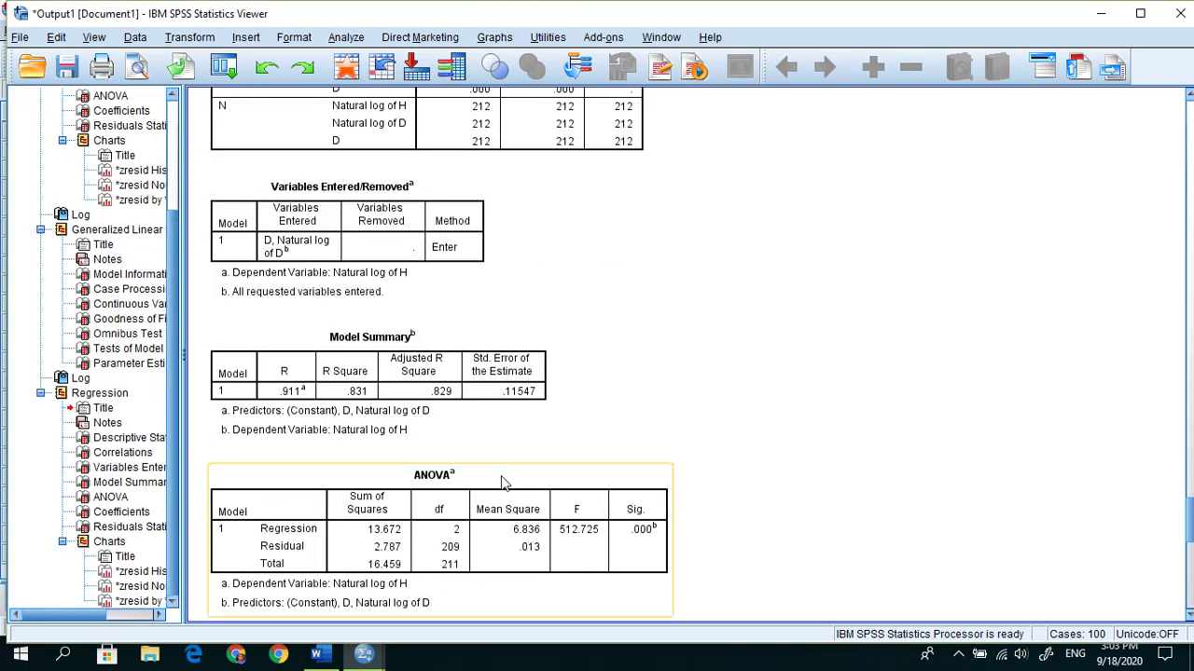
pyautogui.scroll(2, 501, 475)
pyautogui.scroll(-3, 501, 475)
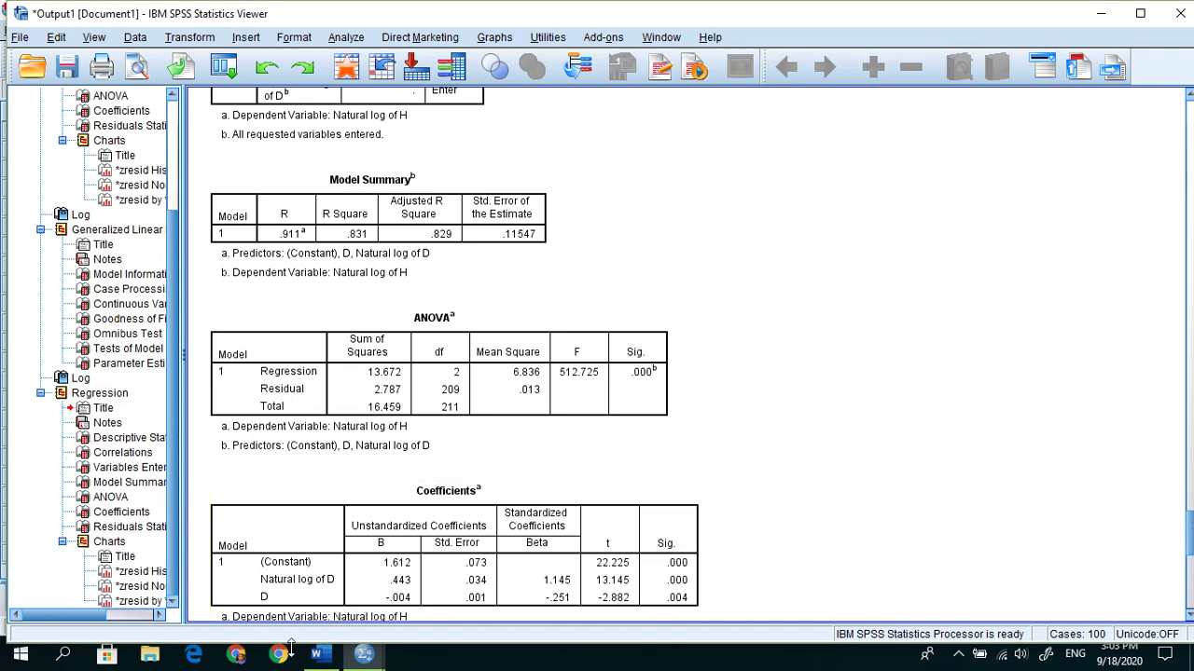
# Step: Compare coefficients 1.612, .443, -.004 against the M2 row in Word, then return to SPSS
pyautogui.moveTo(319, 656)
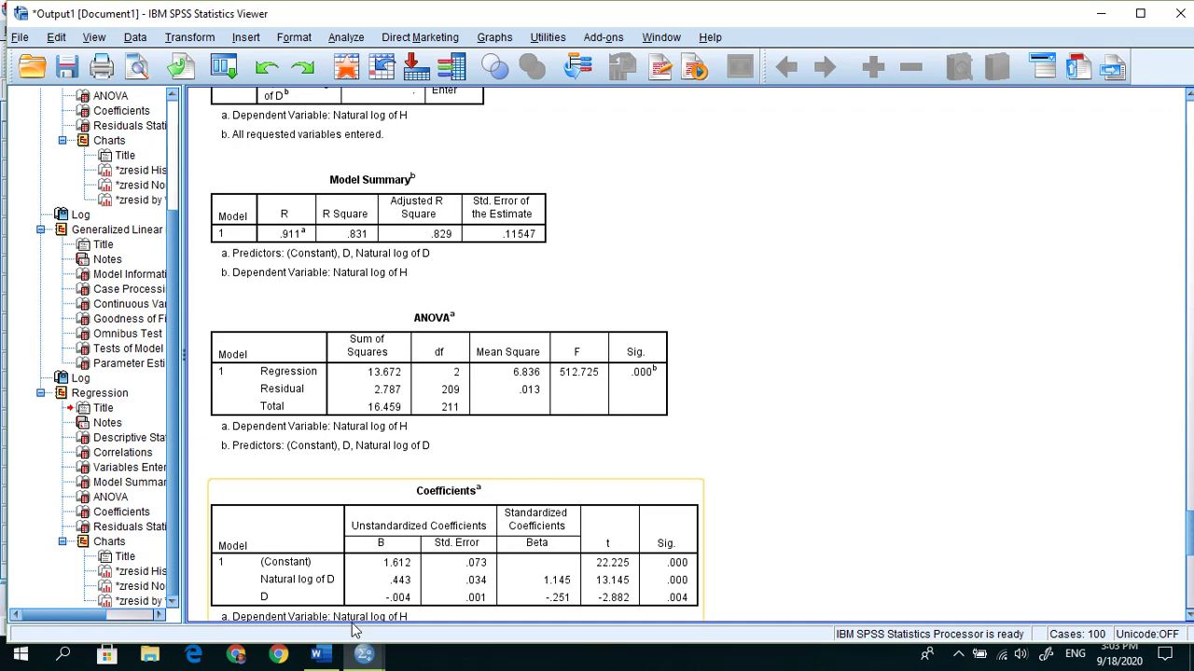
pyautogui.click(322, 657)
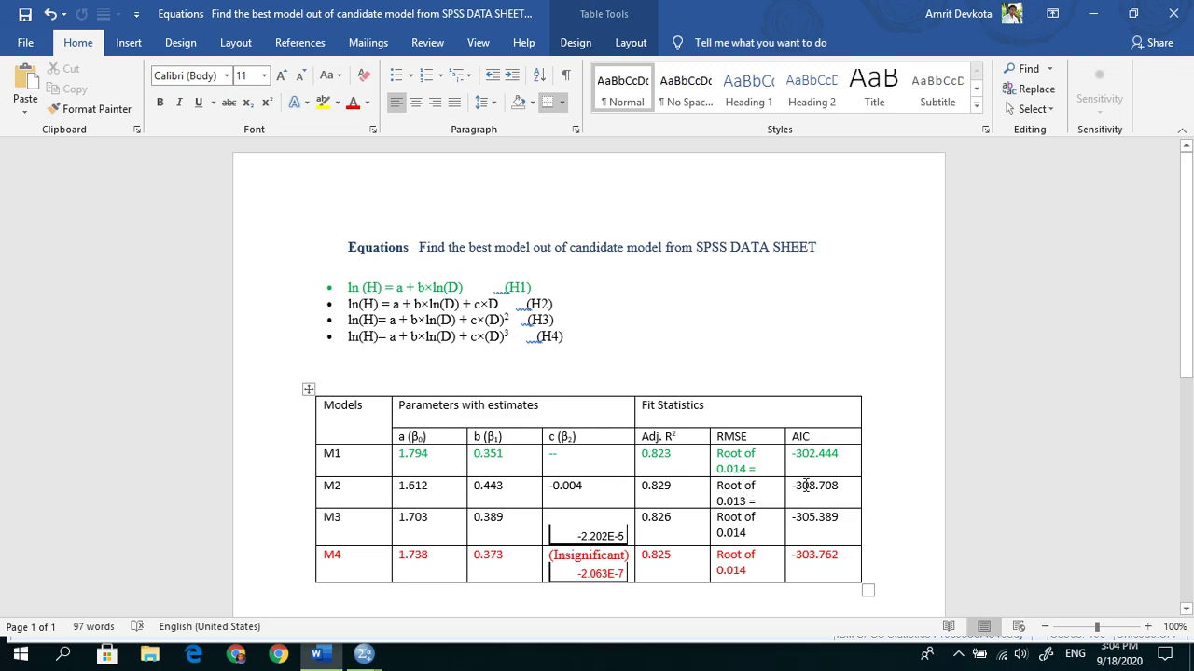
pyautogui.click(363, 654)
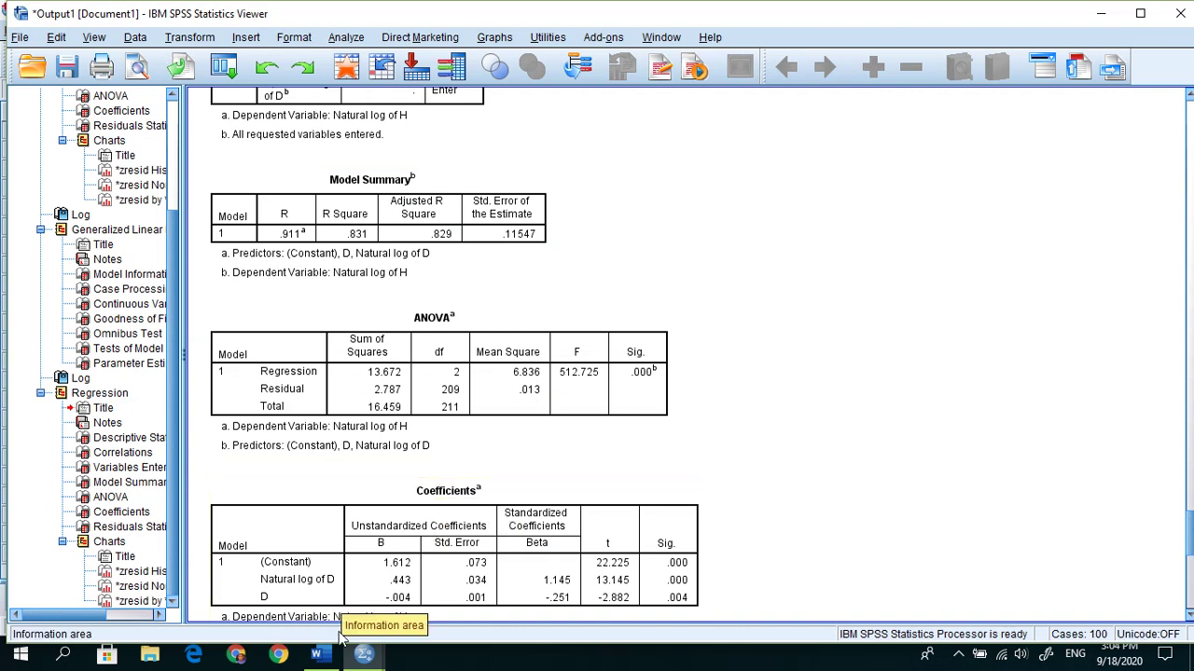
pyautogui.click(317, 655)
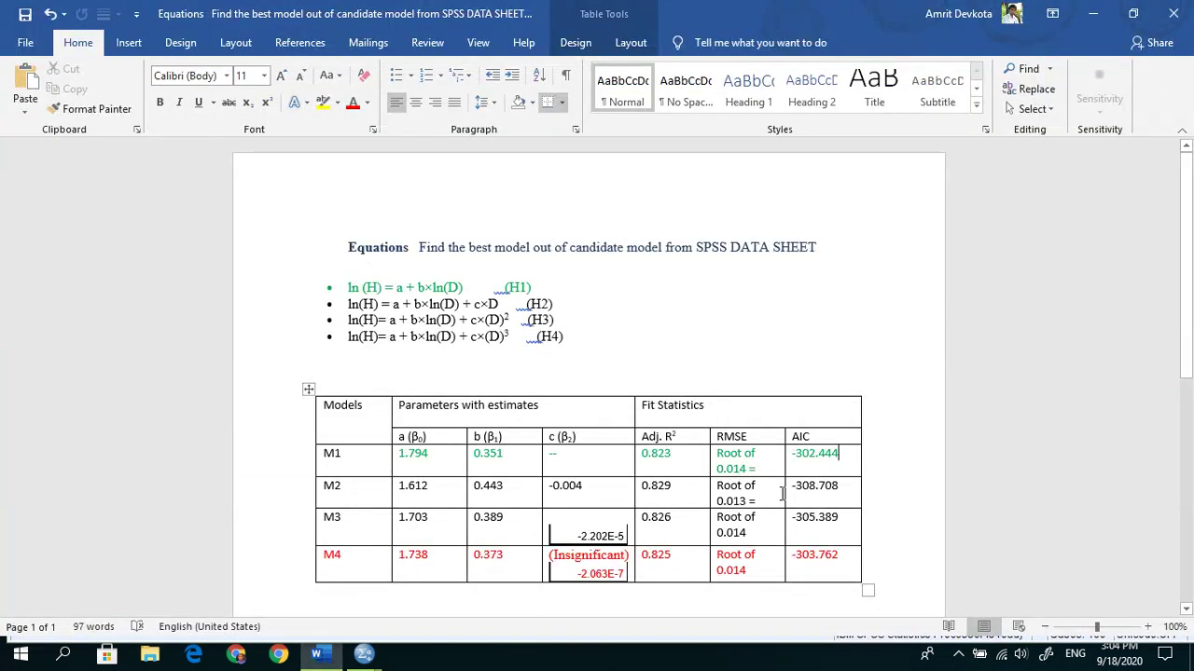
pyautogui.click(315, 658)
# Step: Start a Generalized Linear Models setup and add D as a second covariate alongside ln_D
pyautogui.click(350, 37)
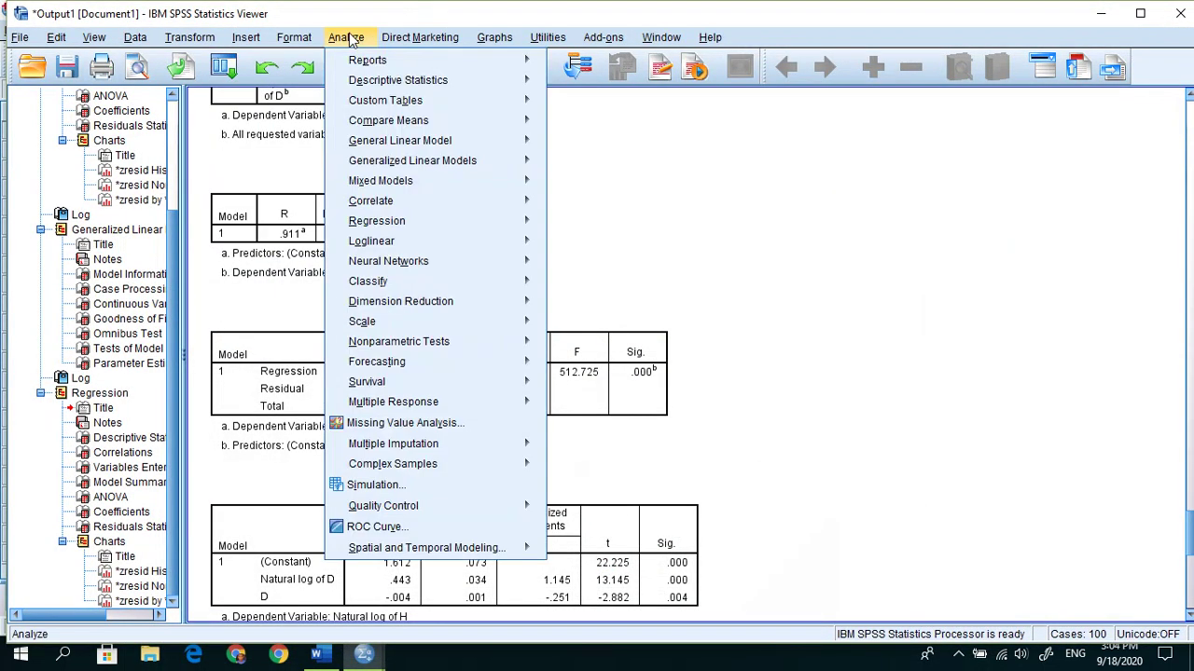
pyautogui.moveTo(446, 166)
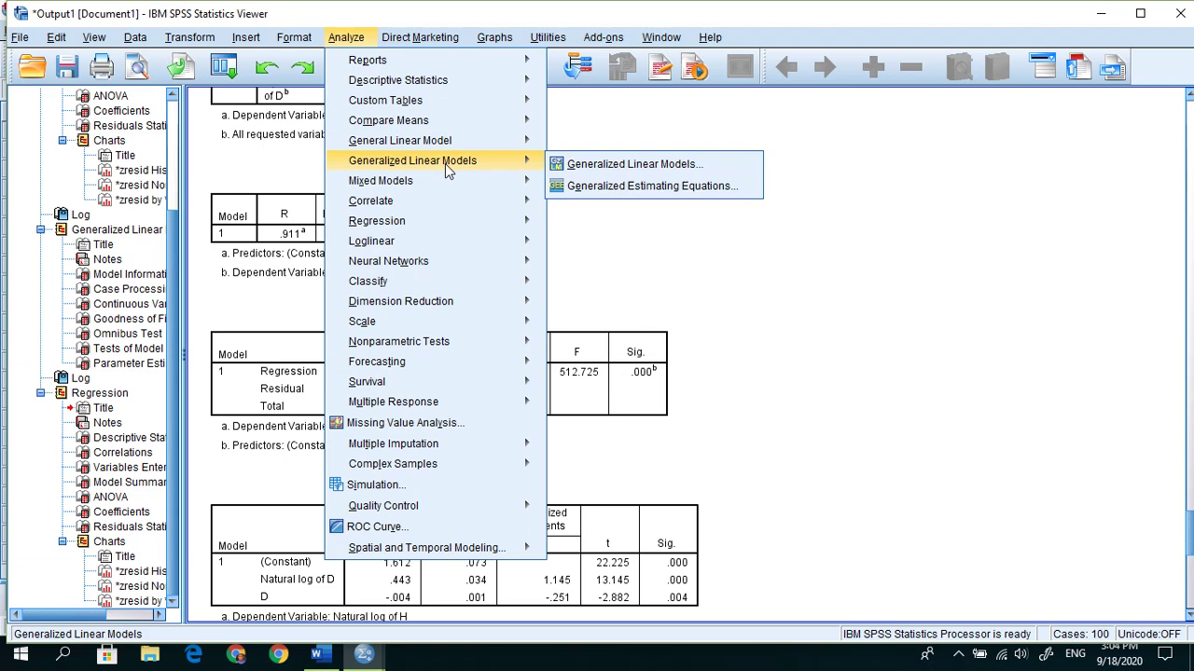
pyautogui.click(570, 163)
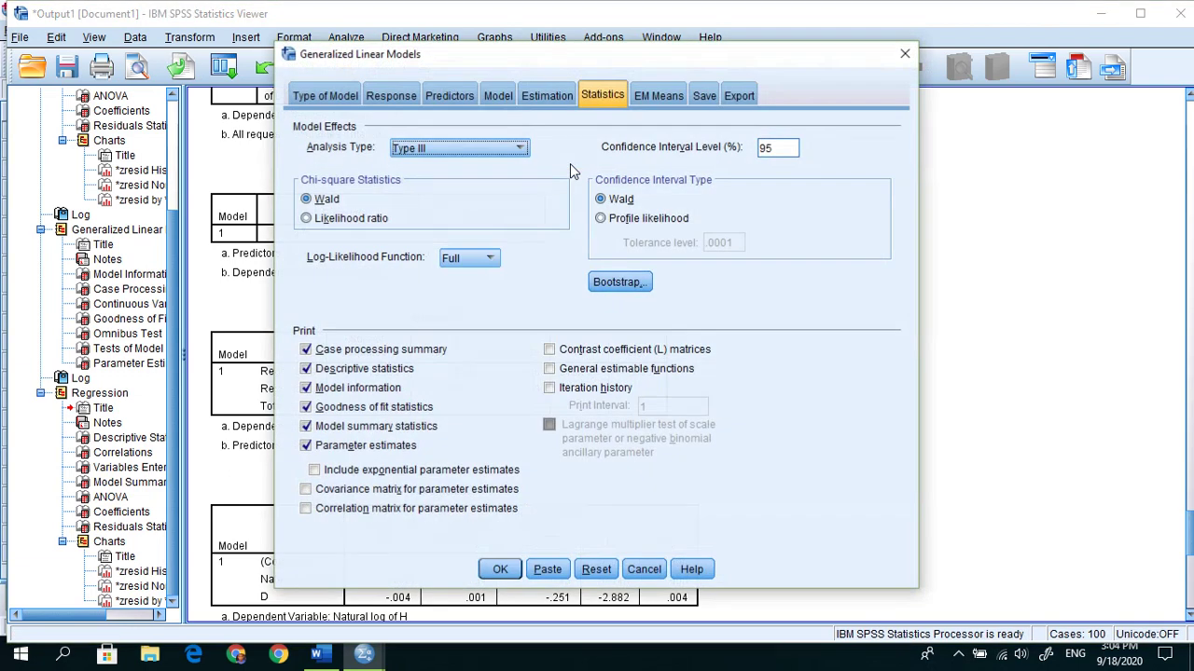
pyautogui.click(442, 98)
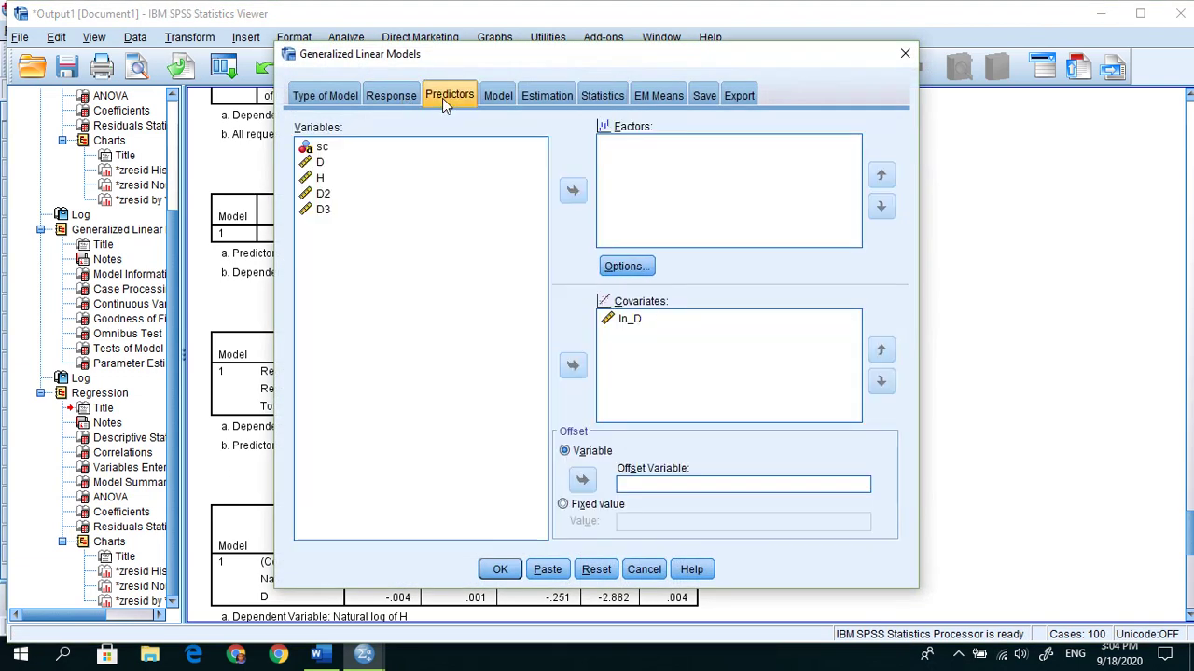
pyautogui.click(388, 97)
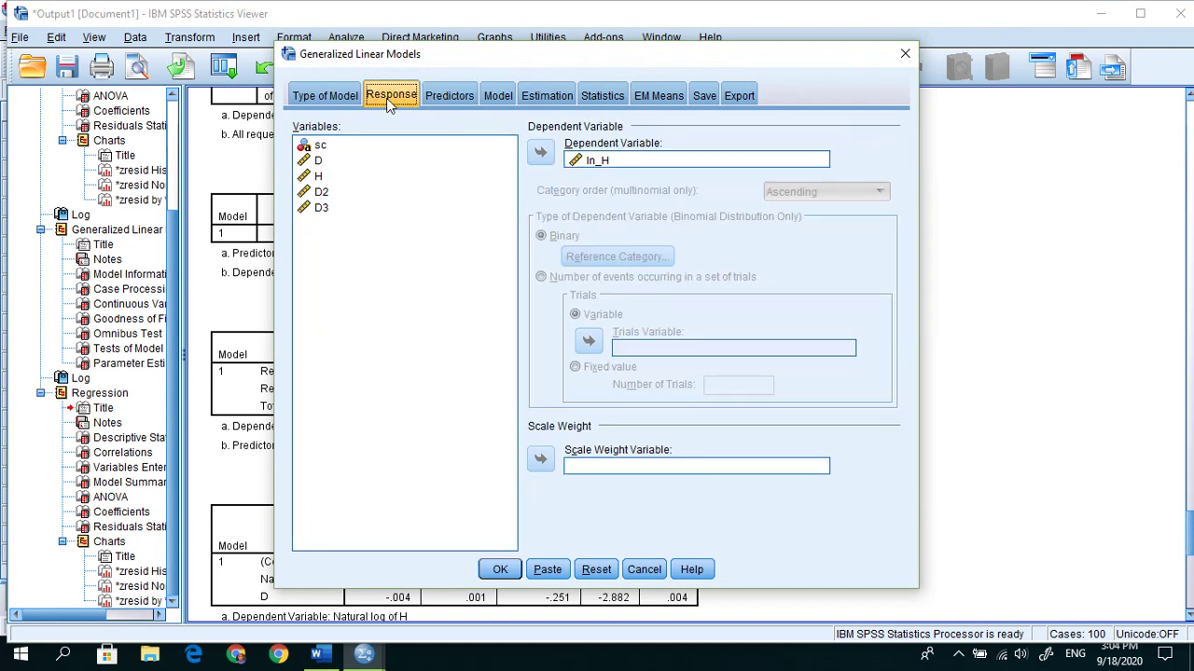
pyautogui.click(451, 97)
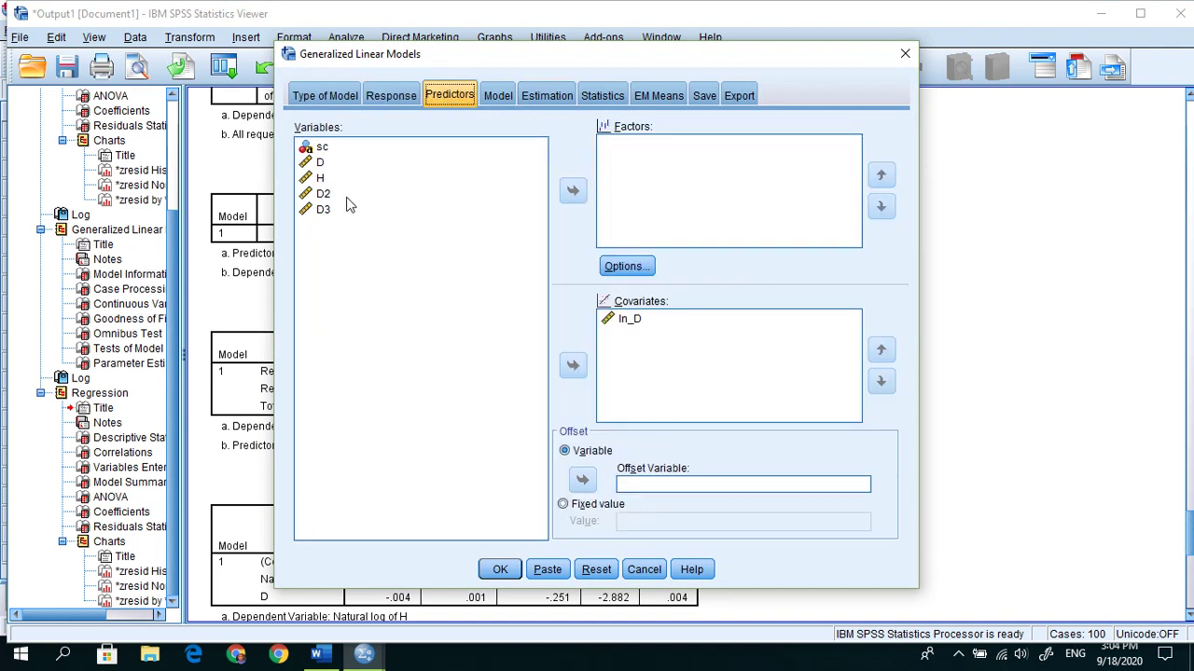
pyautogui.click(325, 165)
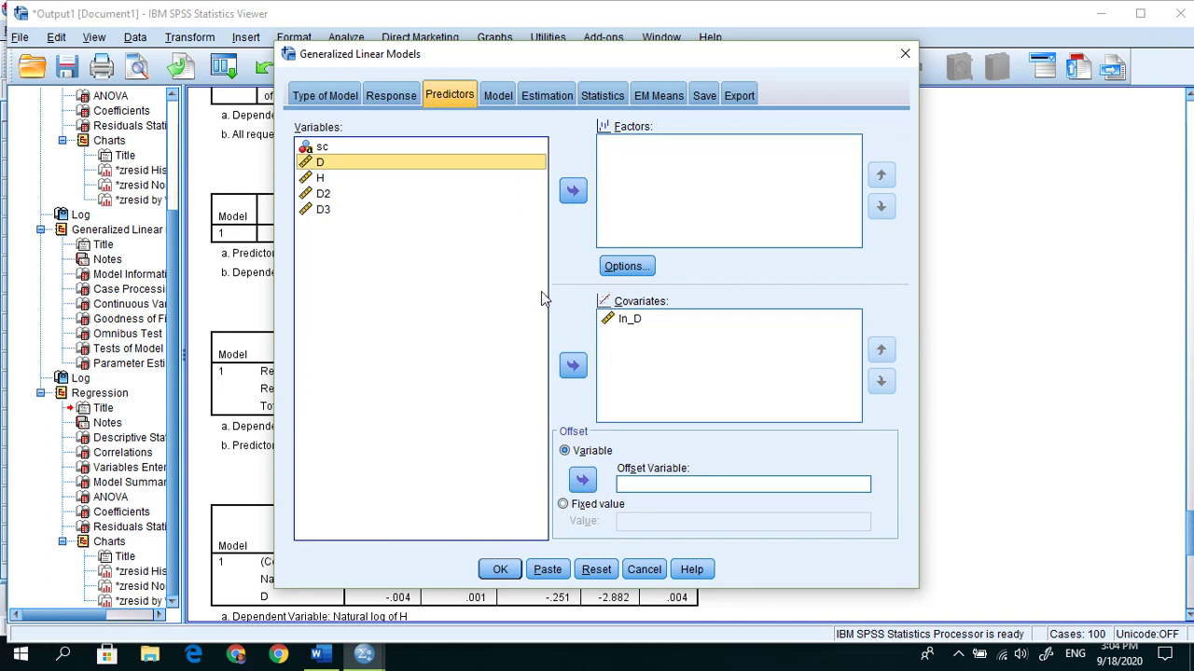
pyautogui.click(574, 367)
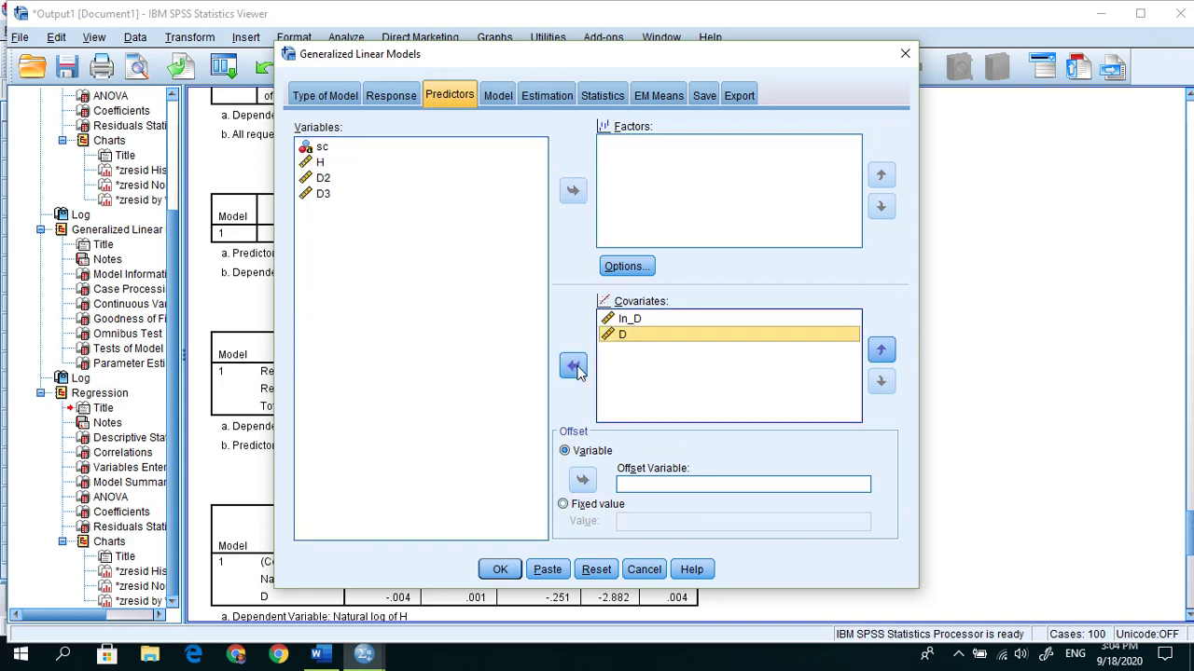
# Step: Add D as a main effect in the model, then review the estimation and statistics settings
pyautogui.click(494, 97)
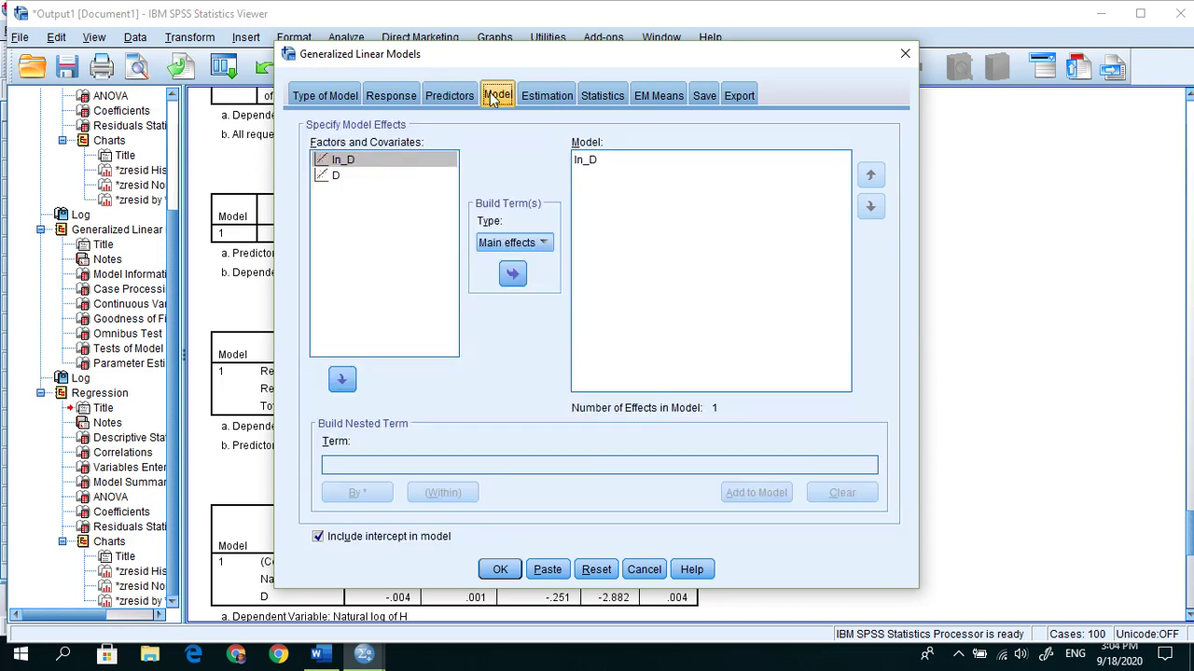
pyautogui.click(338, 176)
pyautogui.click(513, 275)
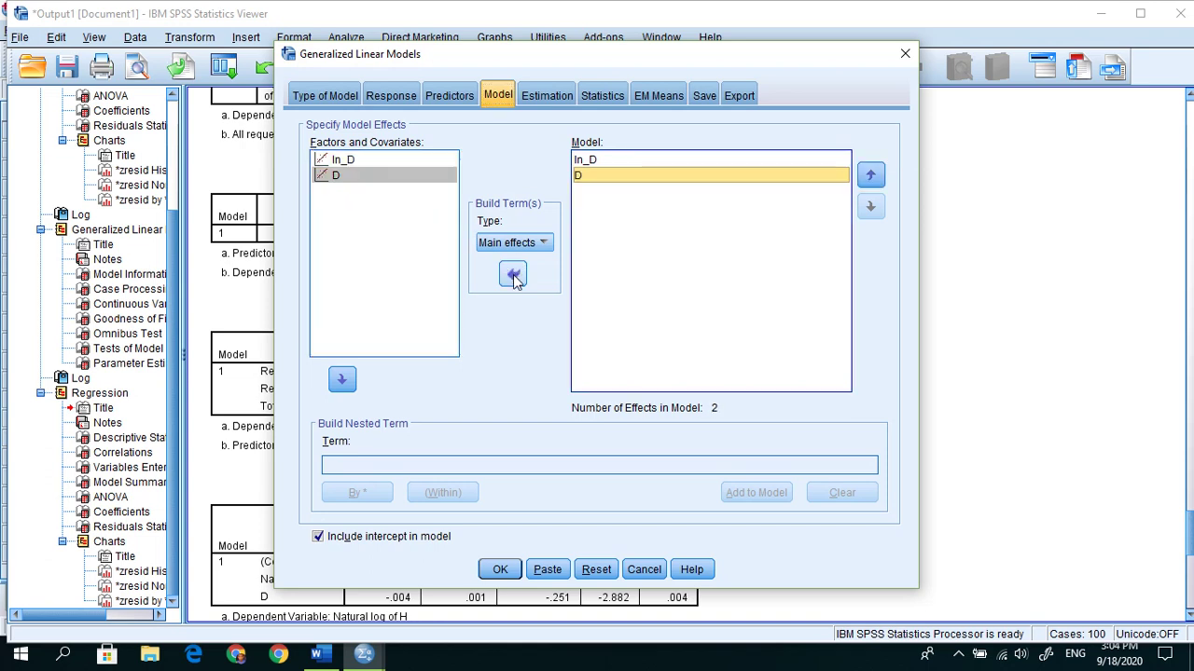
pyautogui.click(550, 96)
pyautogui.click(601, 97)
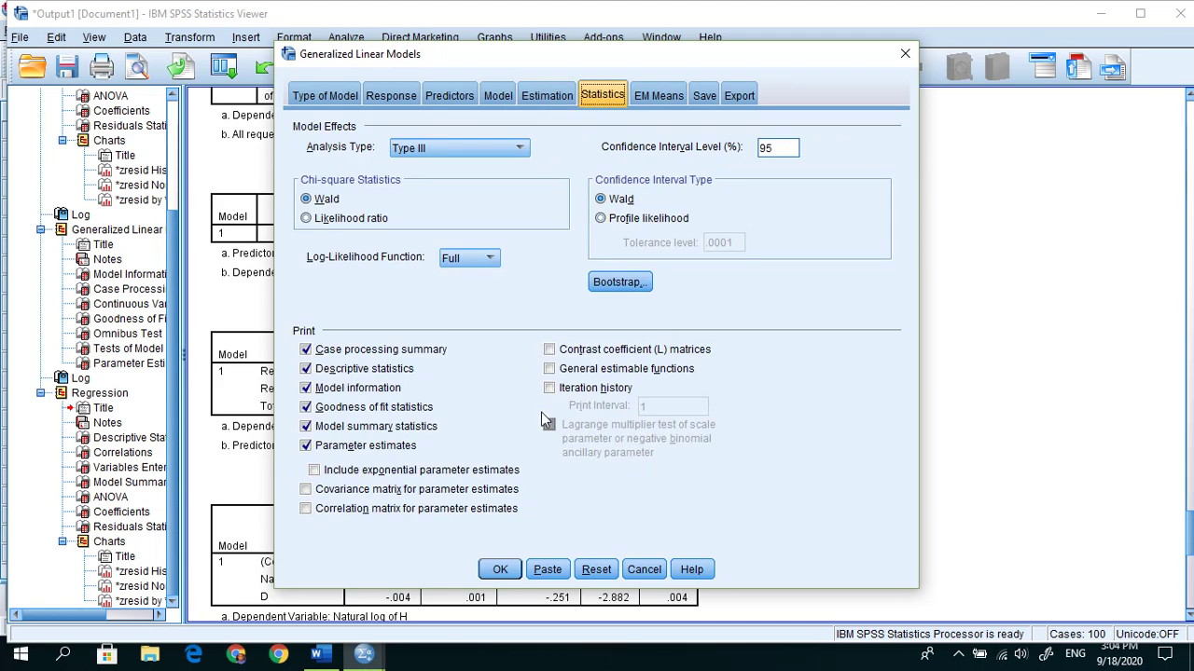
pyautogui.click(499, 569)
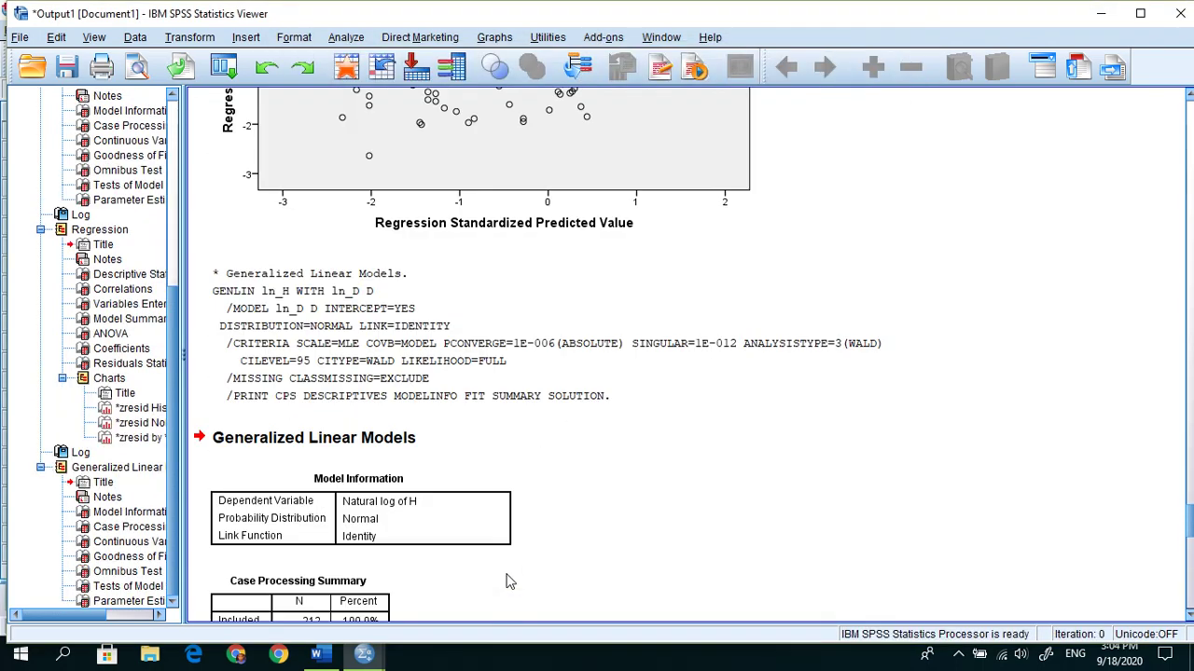
pyautogui.scroll(-3, 558, 506)
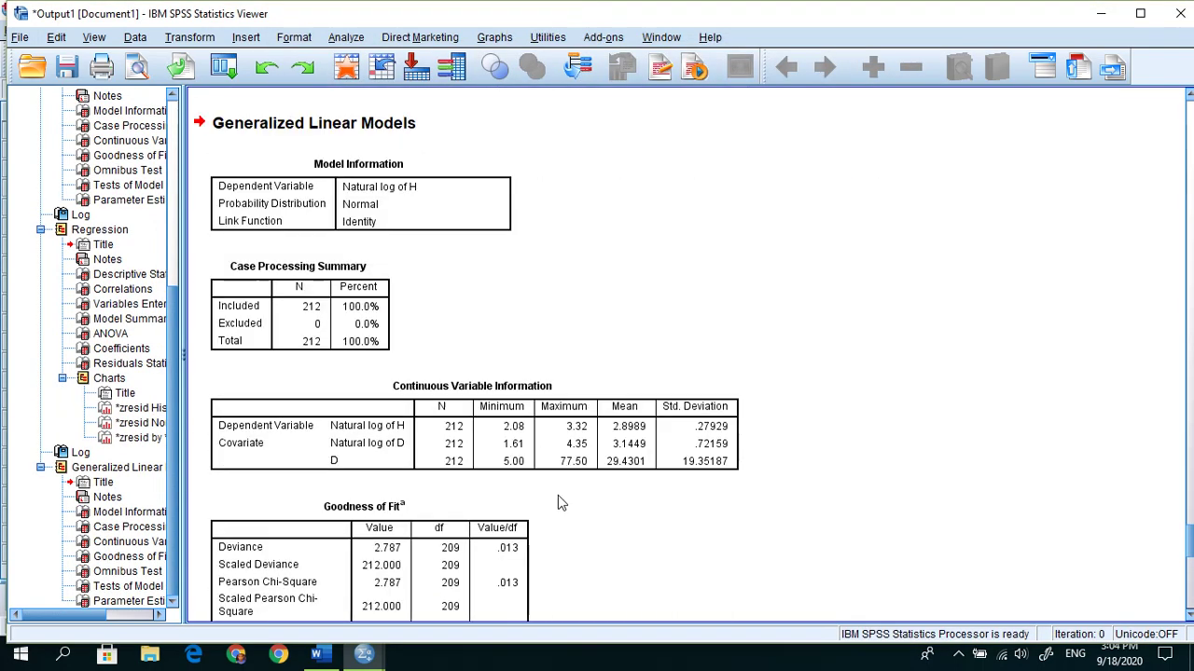
pyautogui.scroll(-2, 558, 504)
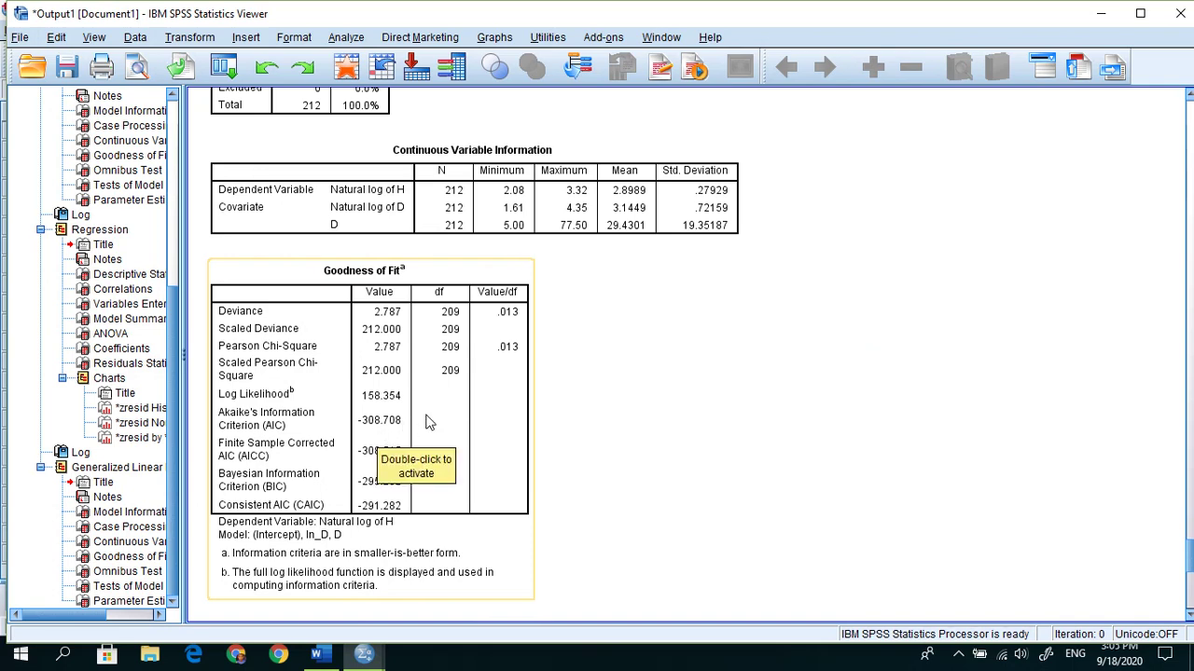
pyautogui.click(324, 657)
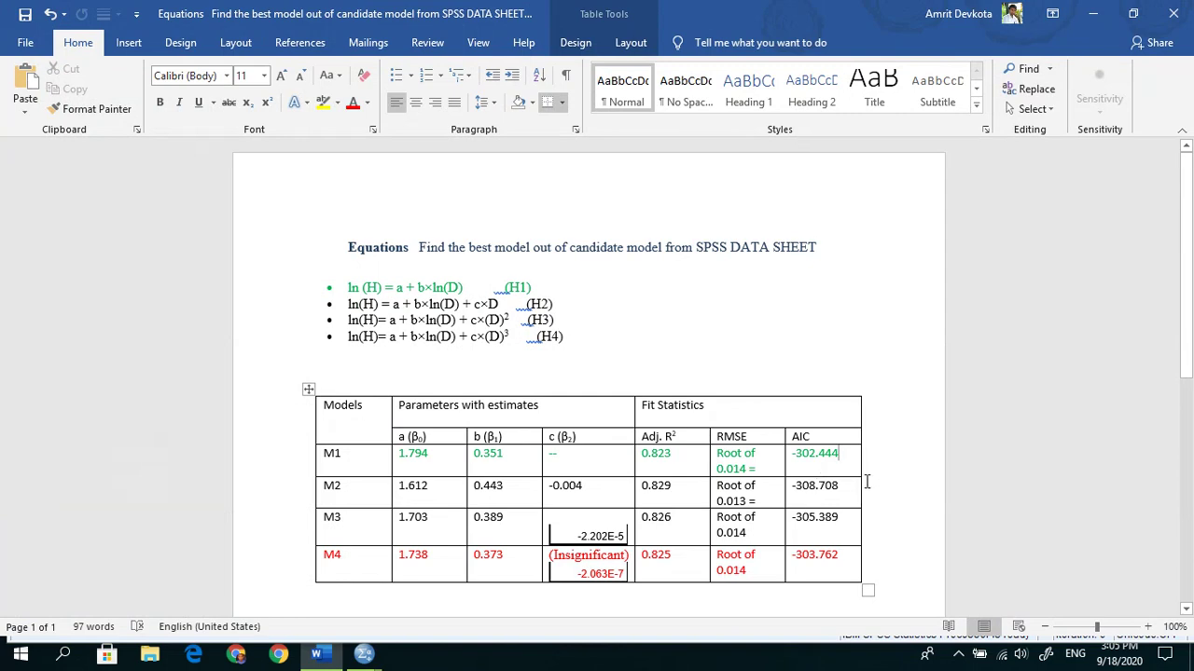
pyautogui.click(350, 655)
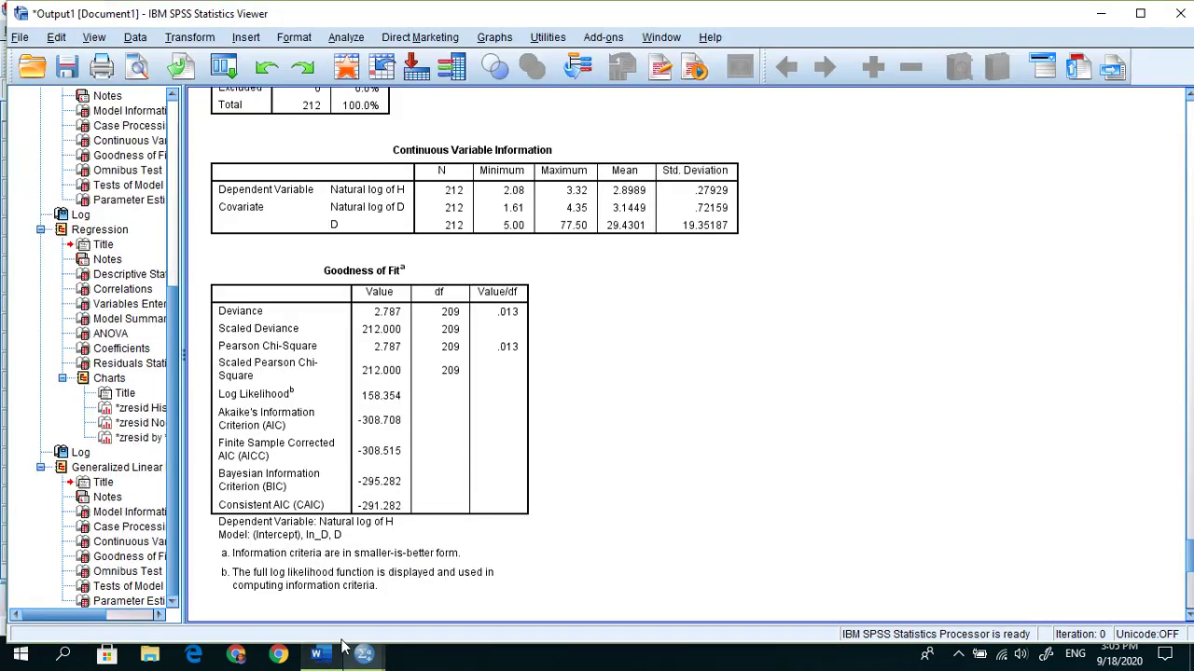
pyautogui.scroll(20, 623, 290)
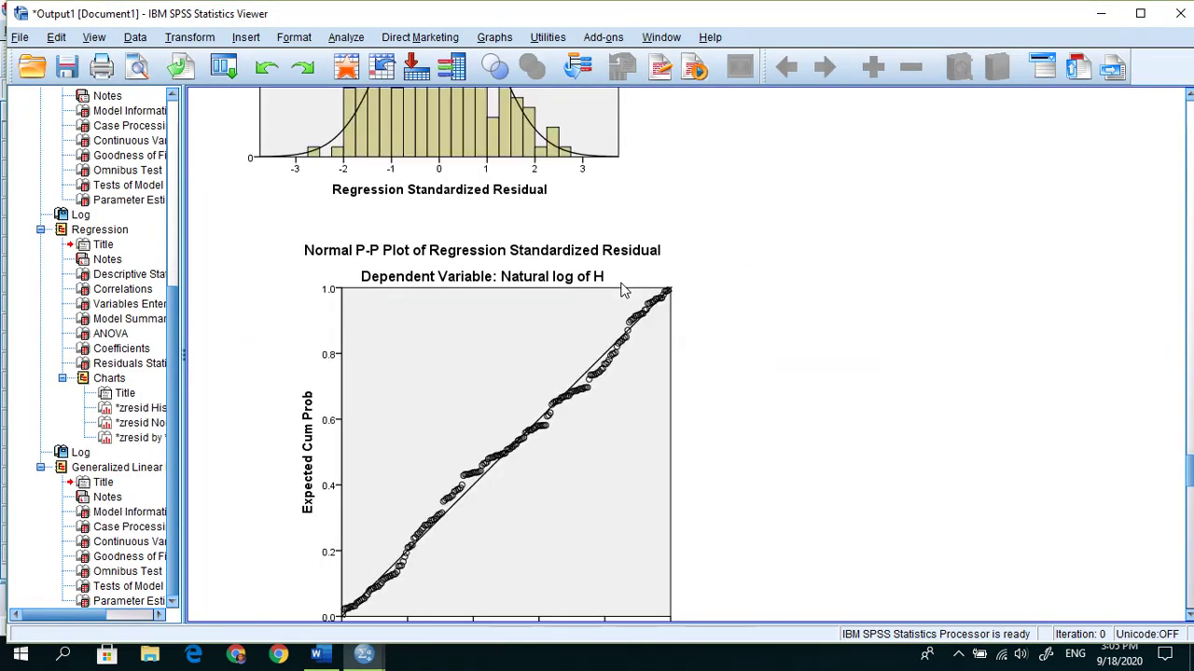
pyautogui.scroll(20, 624, 290)
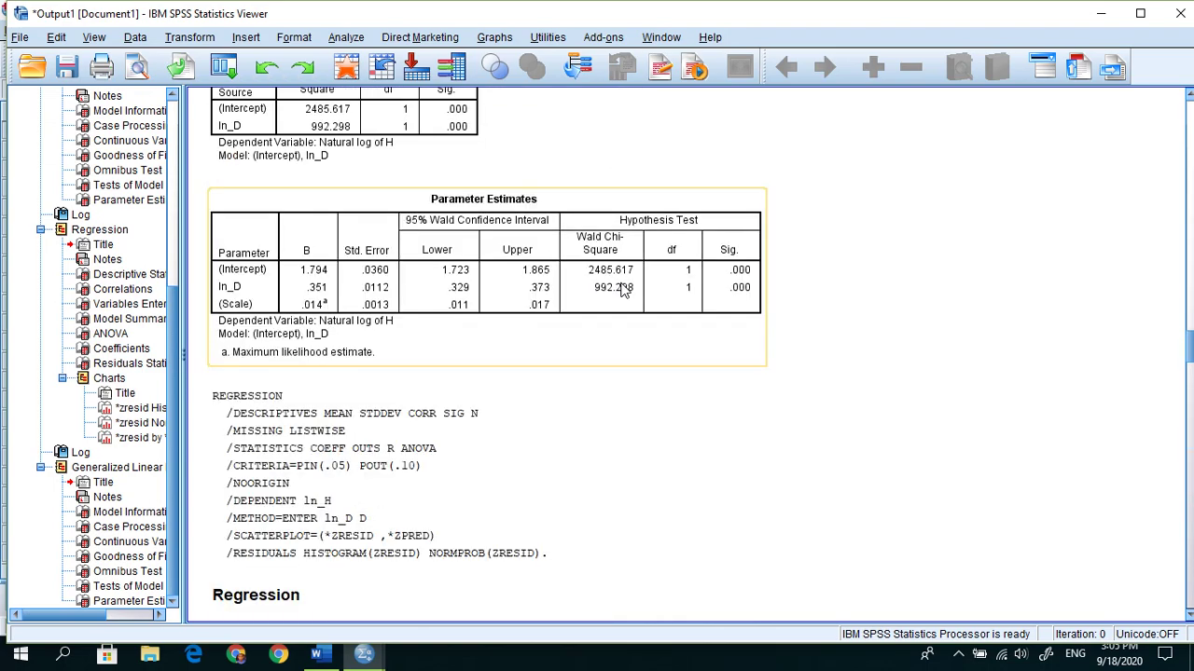
pyautogui.scroll(12, 623, 290)
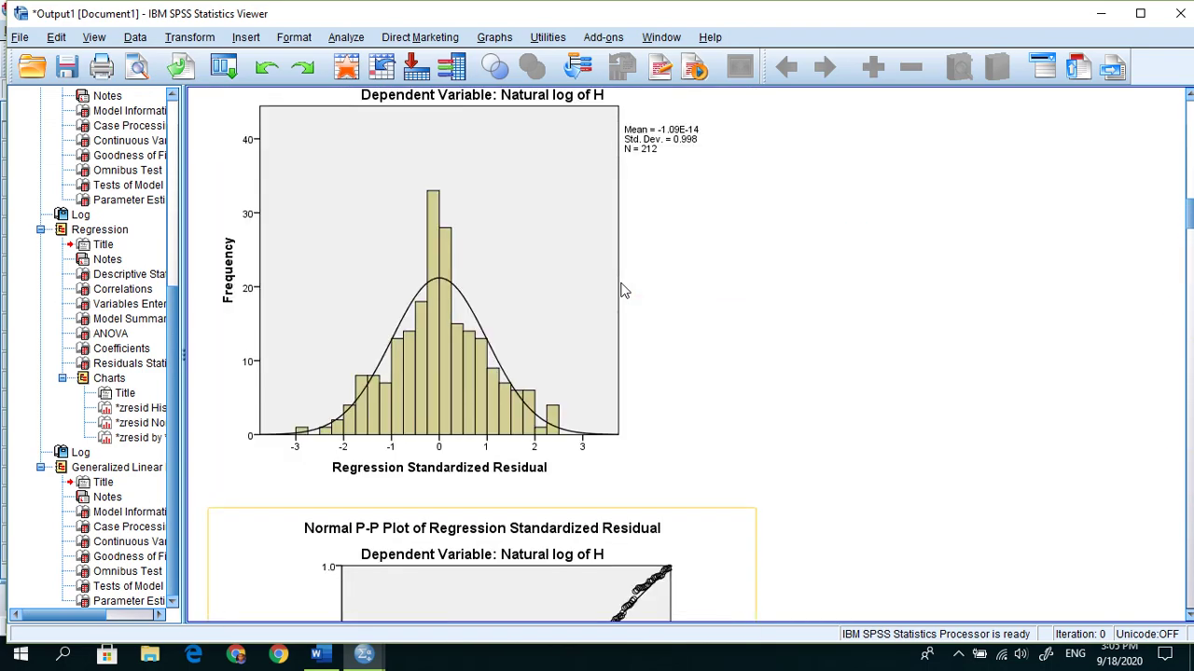
pyautogui.scroll(3, 624, 290)
pyautogui.scroll(-5, 622, 290)
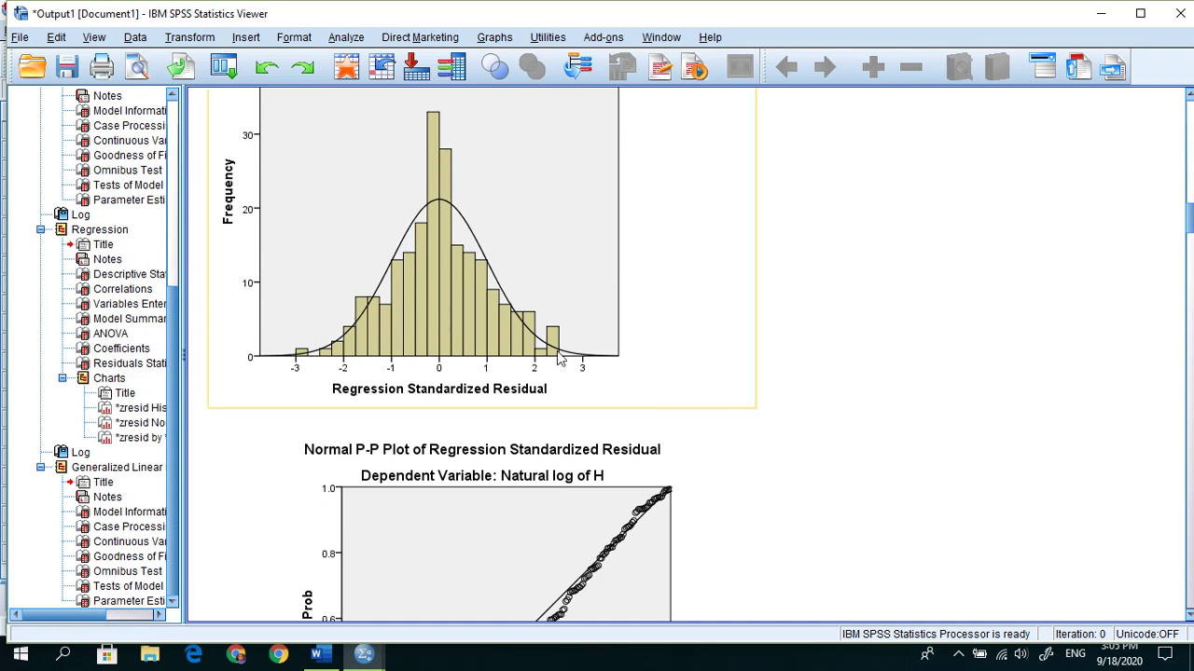
pyautogui.click(545, 446)
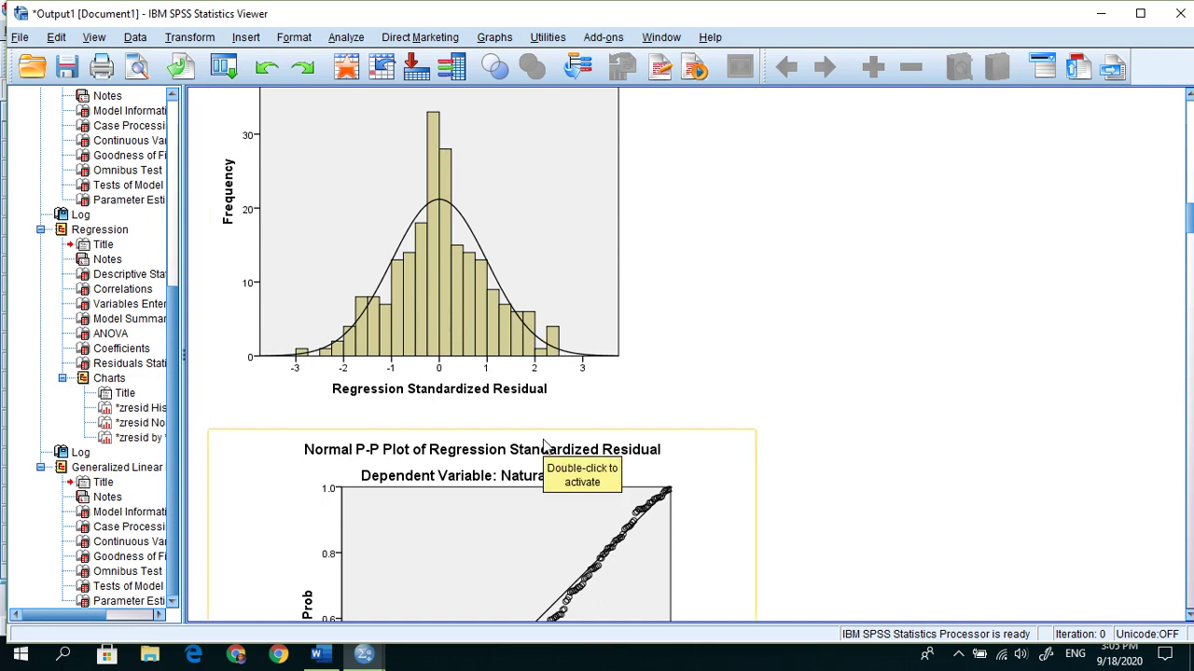
pyautogui.click(431, 364)
pyautogui.click(484, 443)
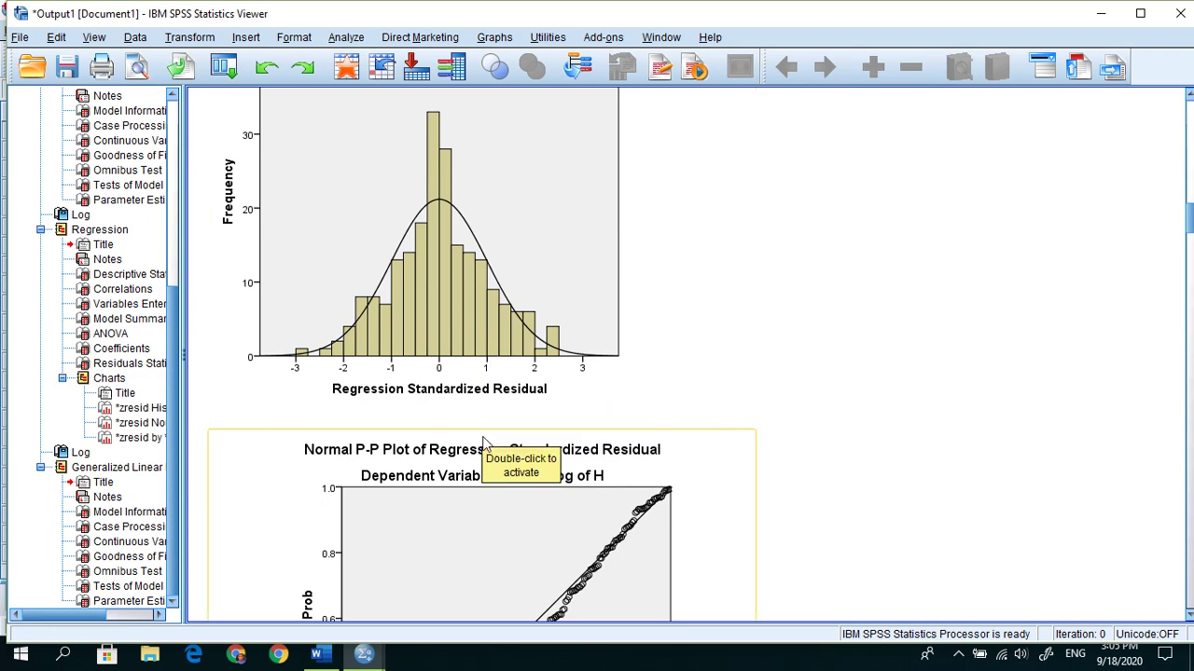
pyautogui.scroll(-2, 484, 443)
pyautogui.click(544, 236)
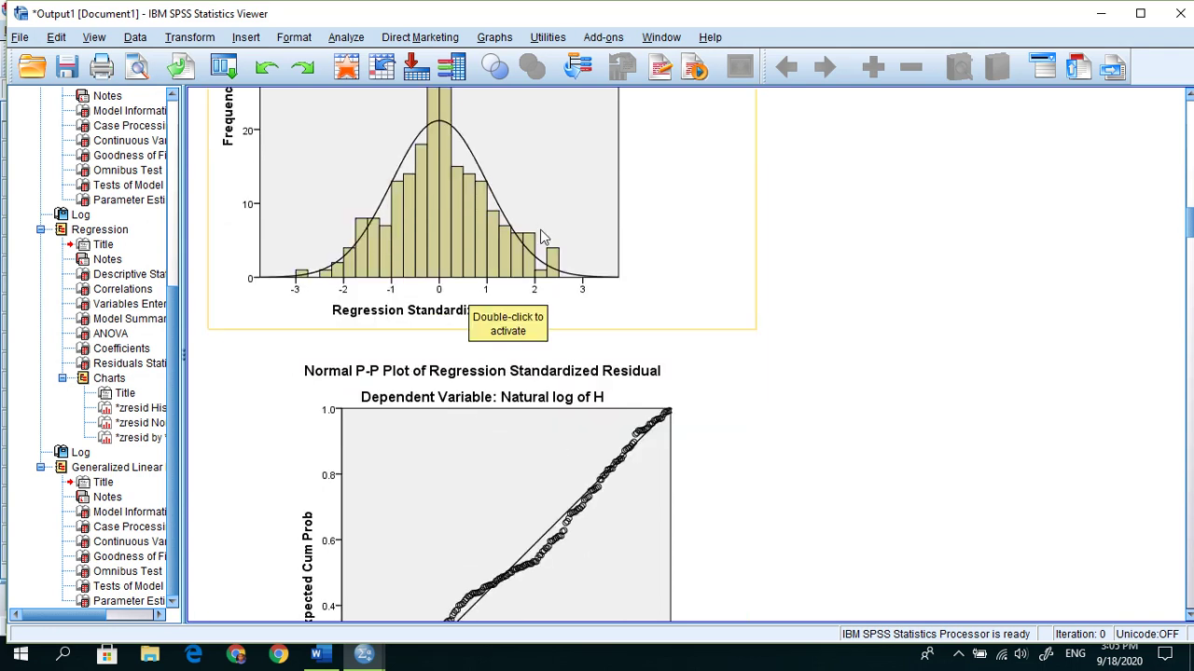
pyautogui.click(467, 504)
pyautogui.scroll(-3, 468, 503)
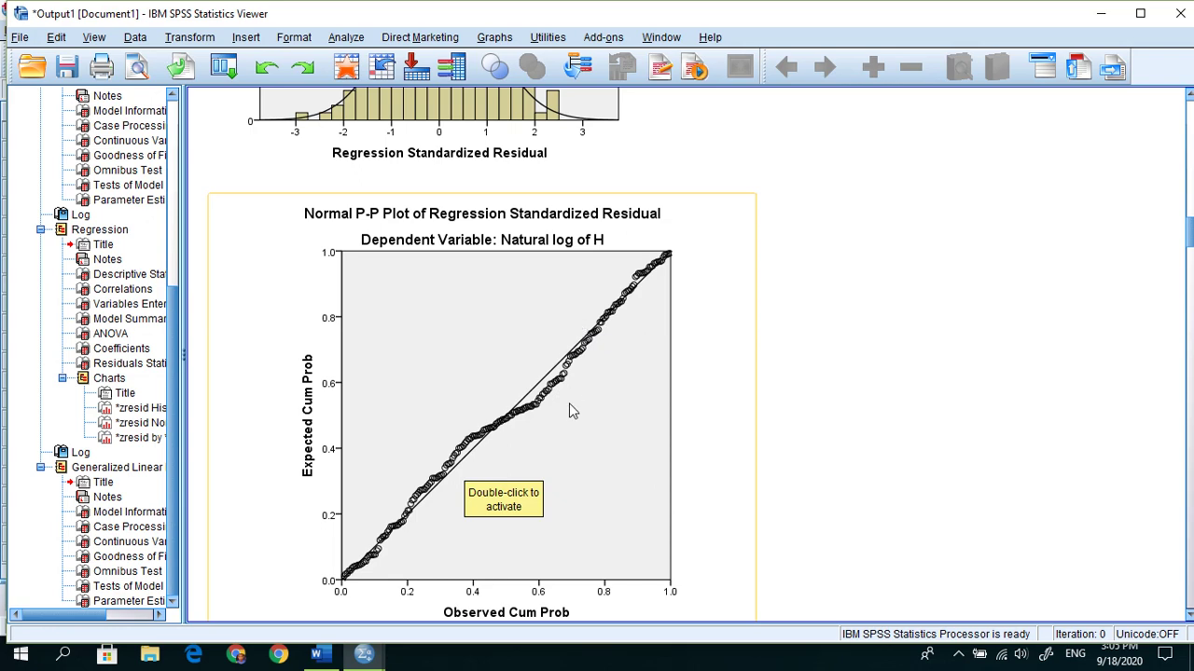
pyautogui.scroll(-10, 572, 410)
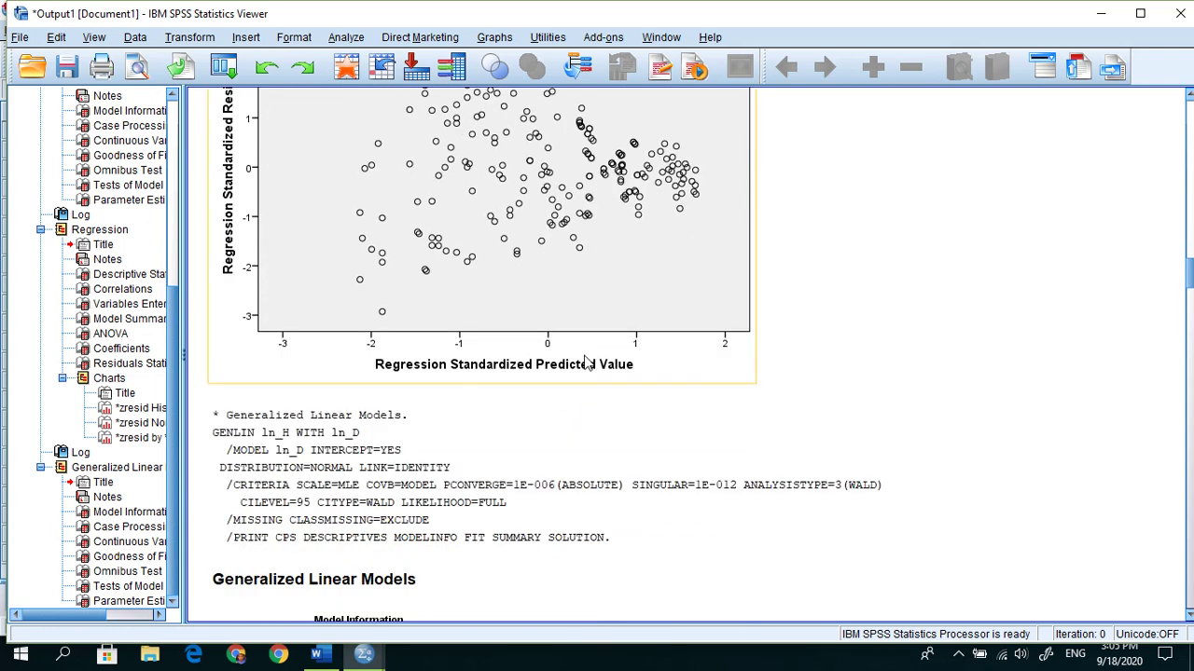
pyautogui.scroll(5, 586, 362)
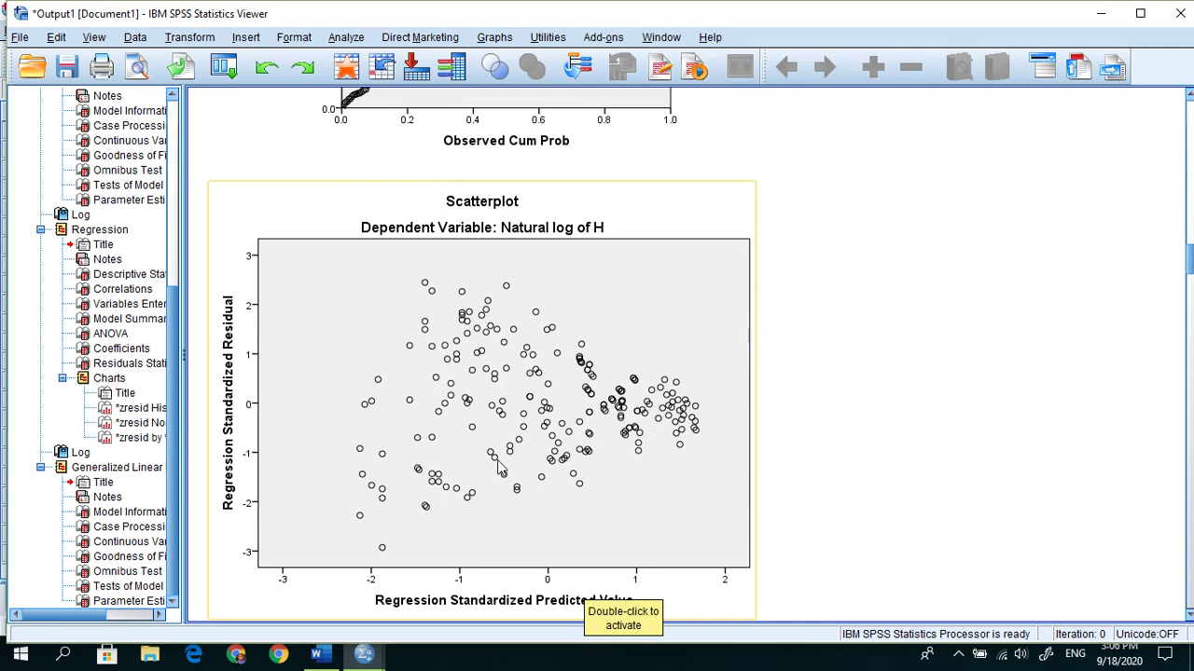
pyautogui.scroll(-5, 498, 466)
pyautogui.scroll(-20, 499, 466)
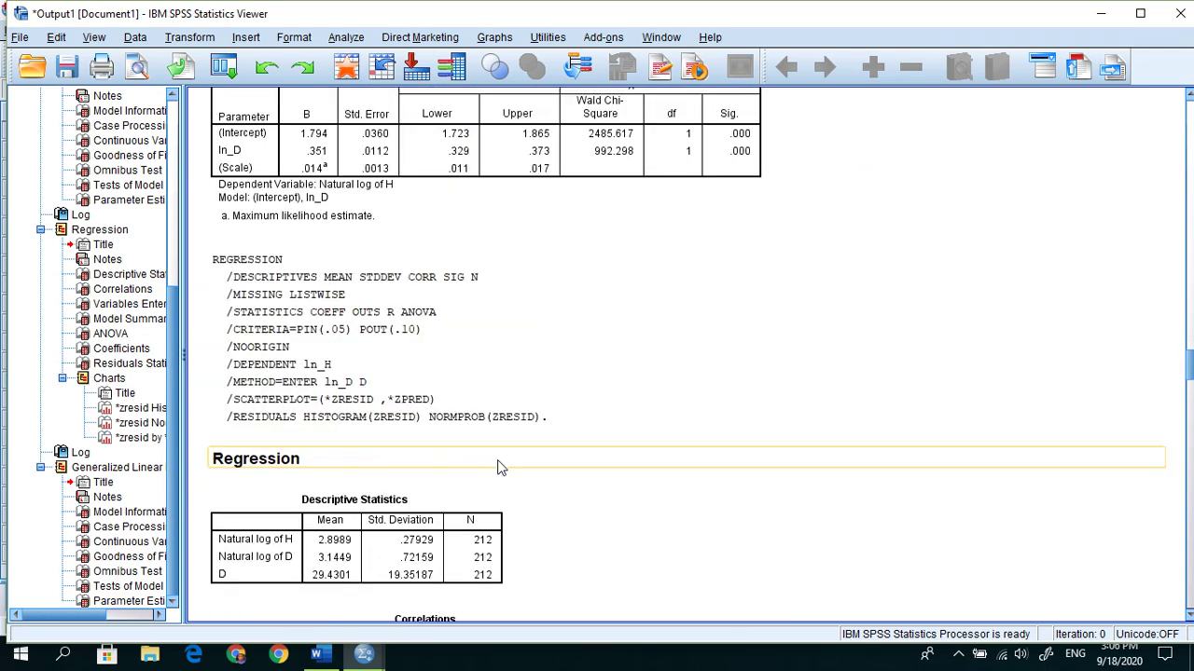
pyautogui.scroll(-14, 499, 466)
pyautogui.scroll(5, 497, 460)
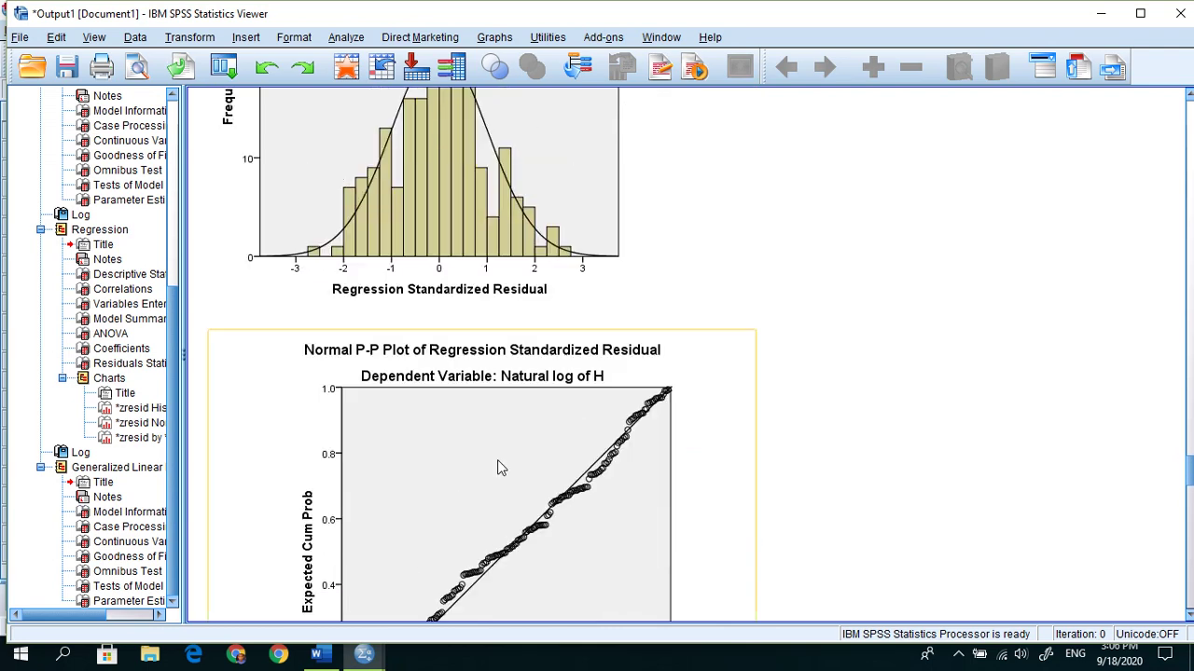
pyautogui.scroll(-1, 499, 466)
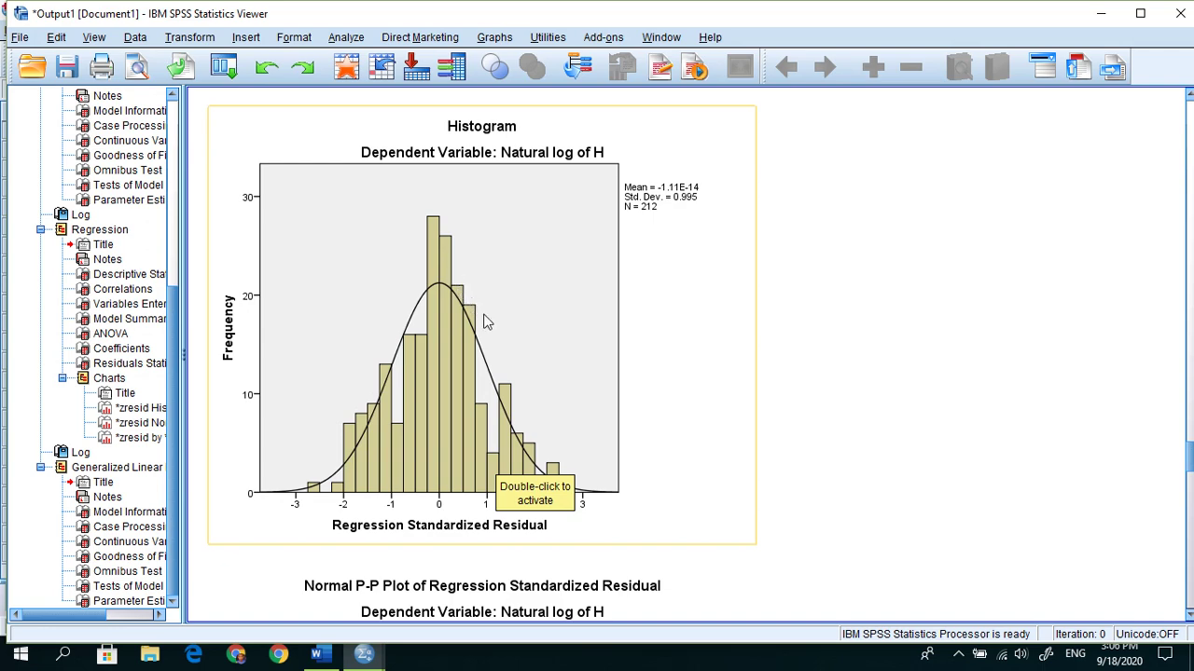
pyautogui.scroll(-3, 543, 422)
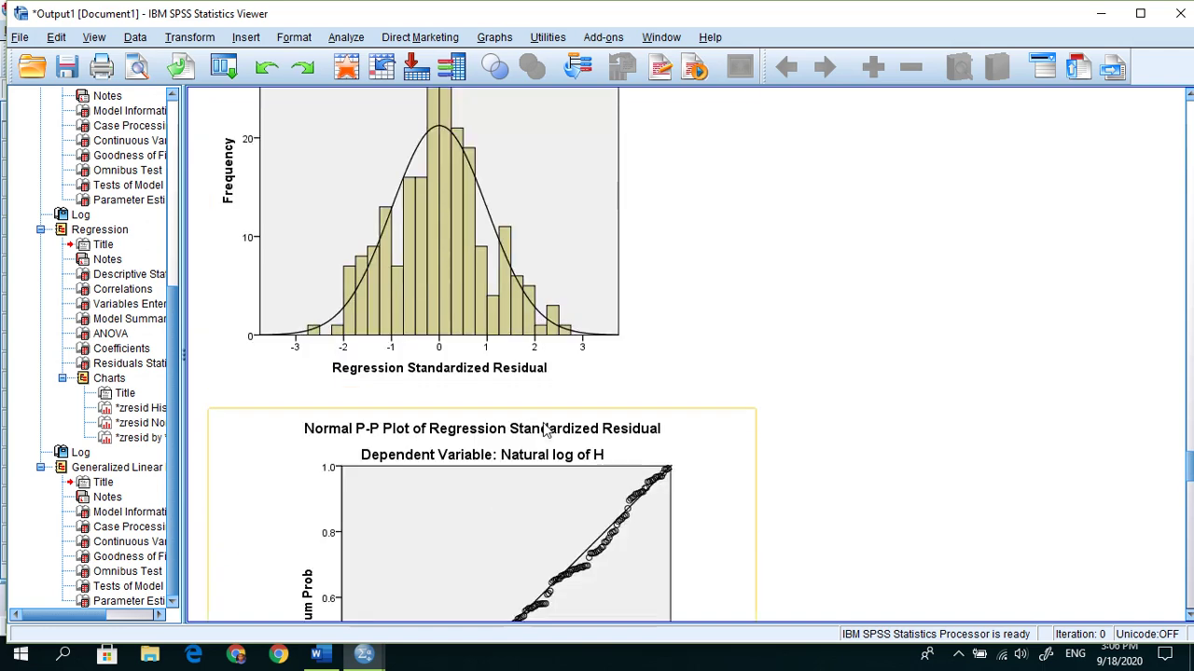
pyautogui.scroll(-5, 542, 423)
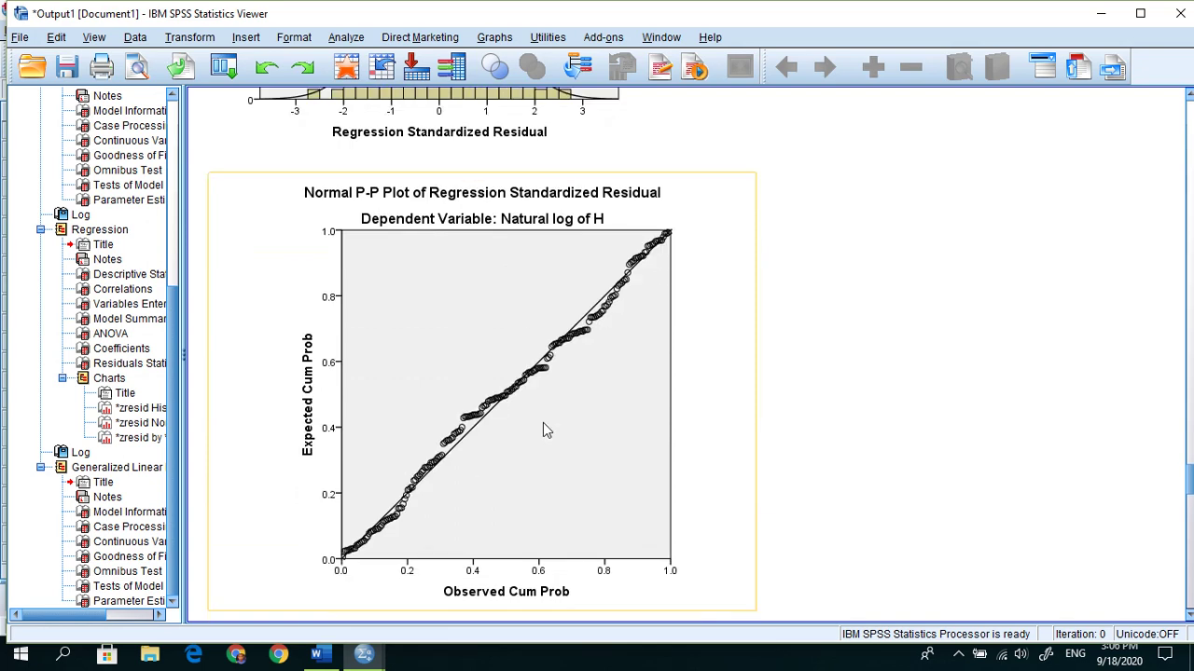
pyautogui.scroll(5, 543, 422)
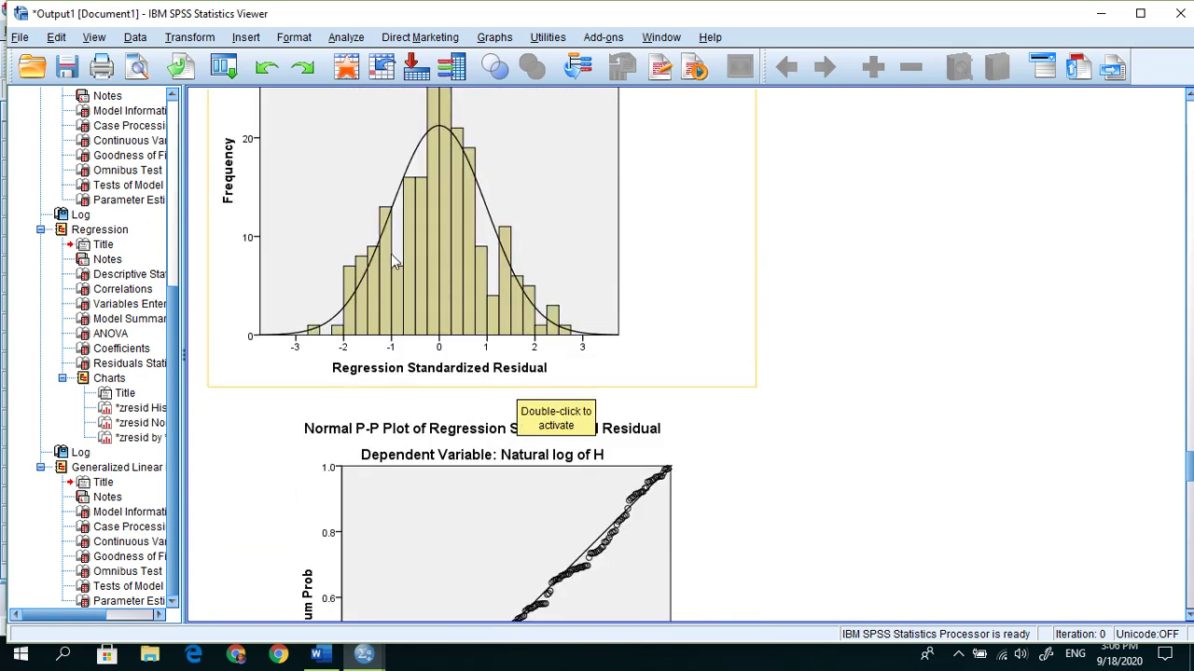
pyautogui.scroll(-2, 519, 373)
pyautogui.scroll(3, 519, 382)
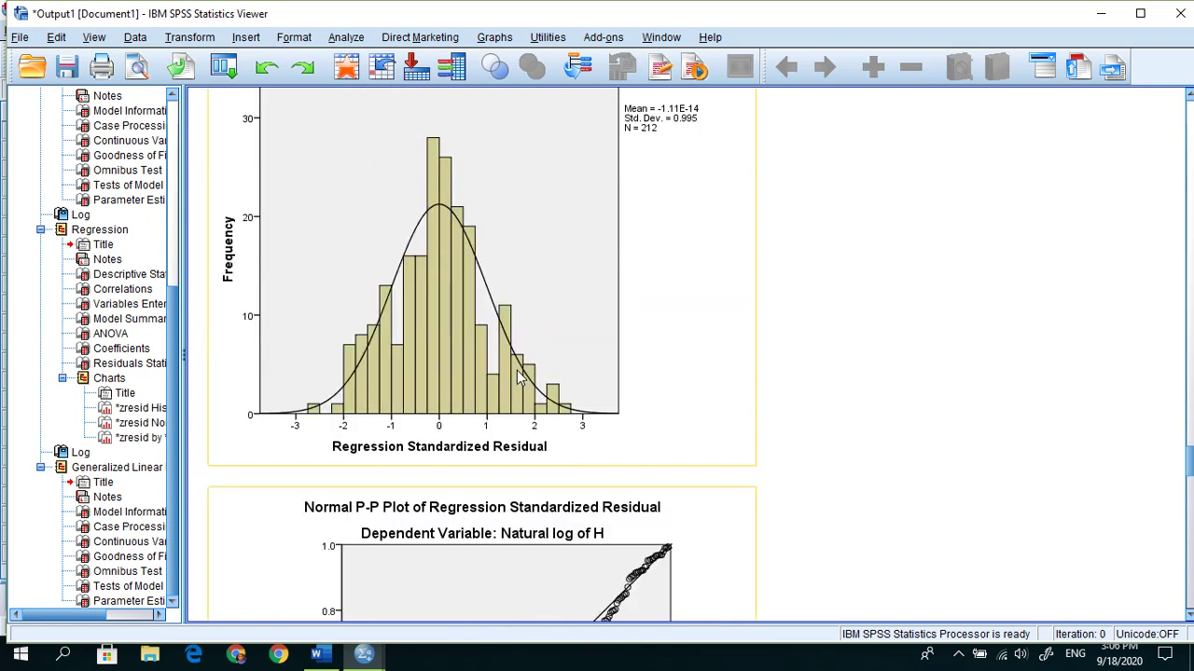
pyautogui.scroll(-5, 529, 463)
pyautogui.click(528, 475)
pyautogui.scroll(-5, 527, 475)
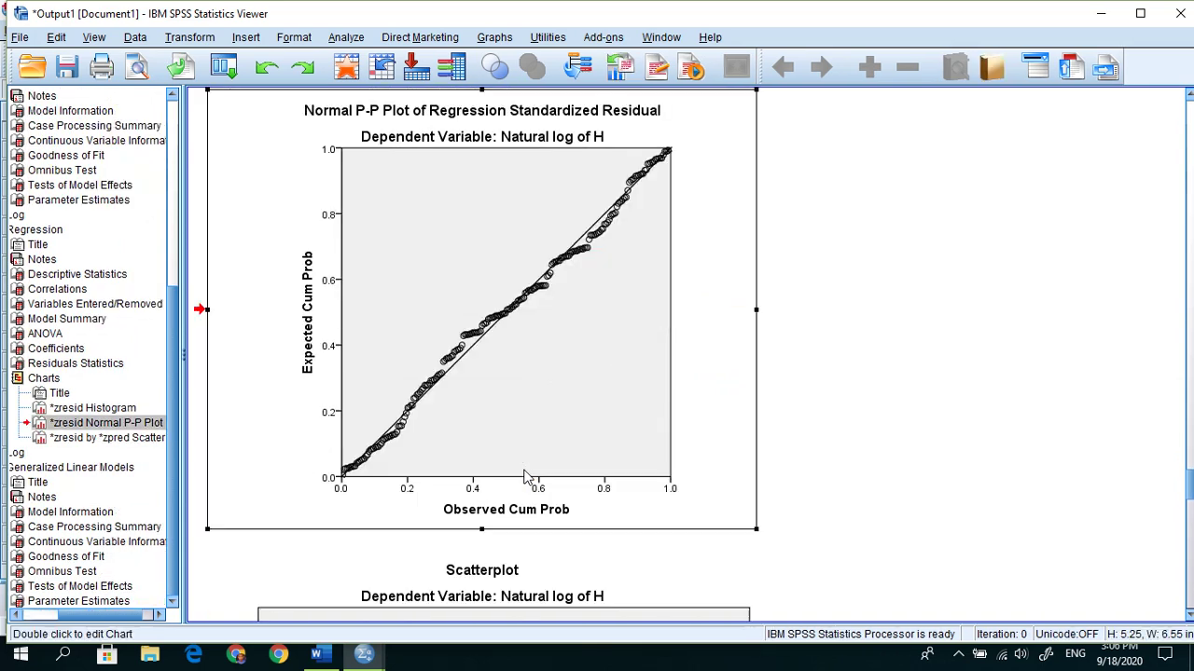
pyautogui.scroll(5, 525, 477)
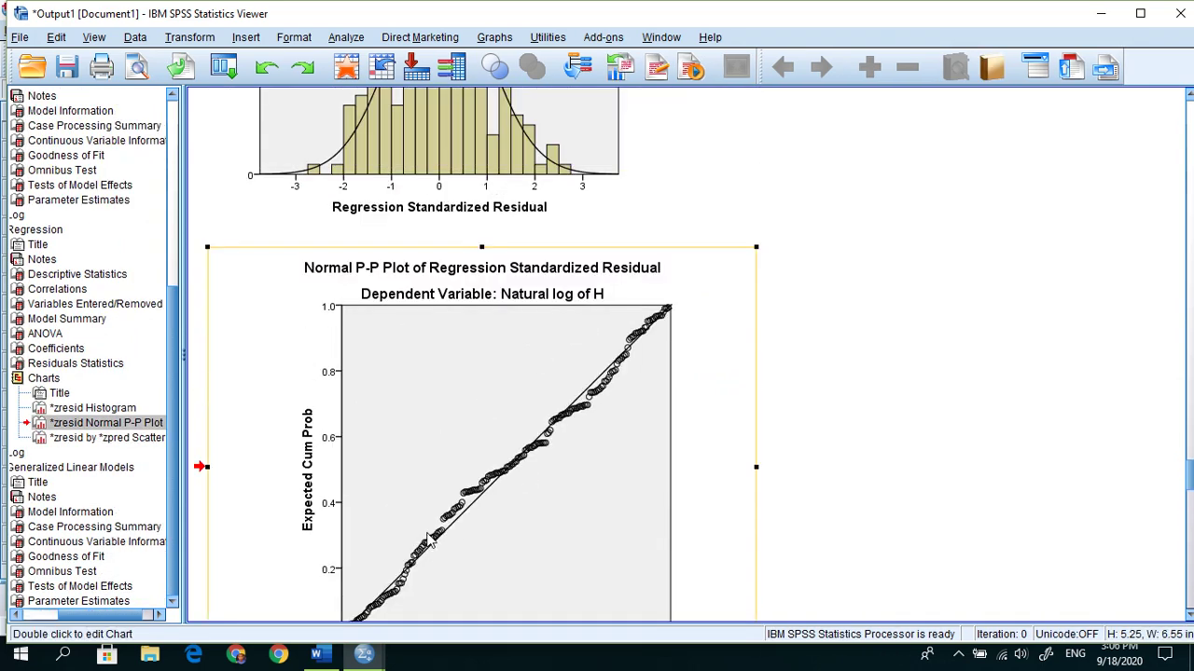
pyautogui.scroll(-3, 586, 415)
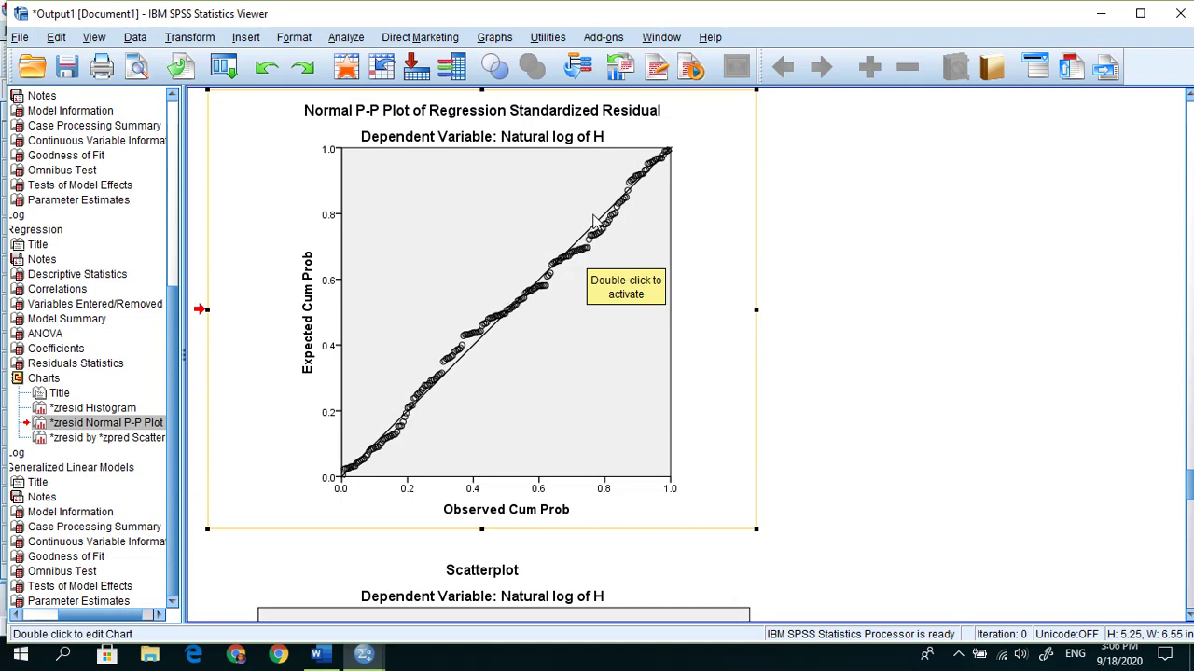
pyautogui.scroll(-7, 502, 395)
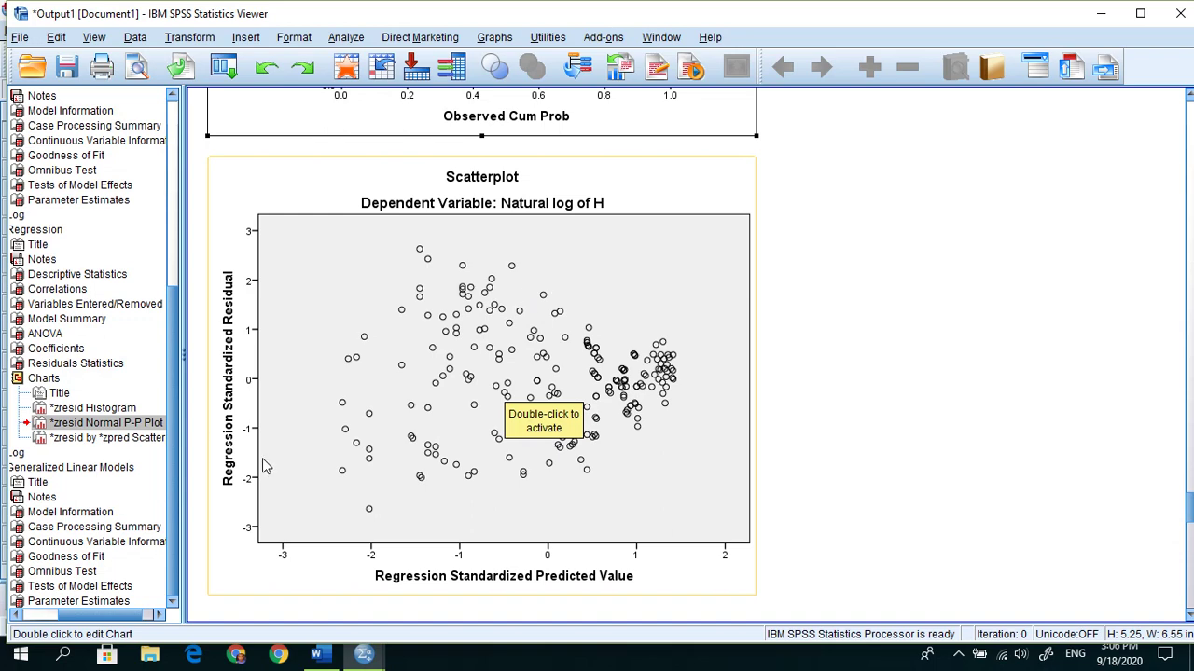
# Step: Select the GLM Parameter Estimates table (1.612, .443, -.004) and bring the Word comparison forward
pyautogui.scroll(-7, 513, 492)
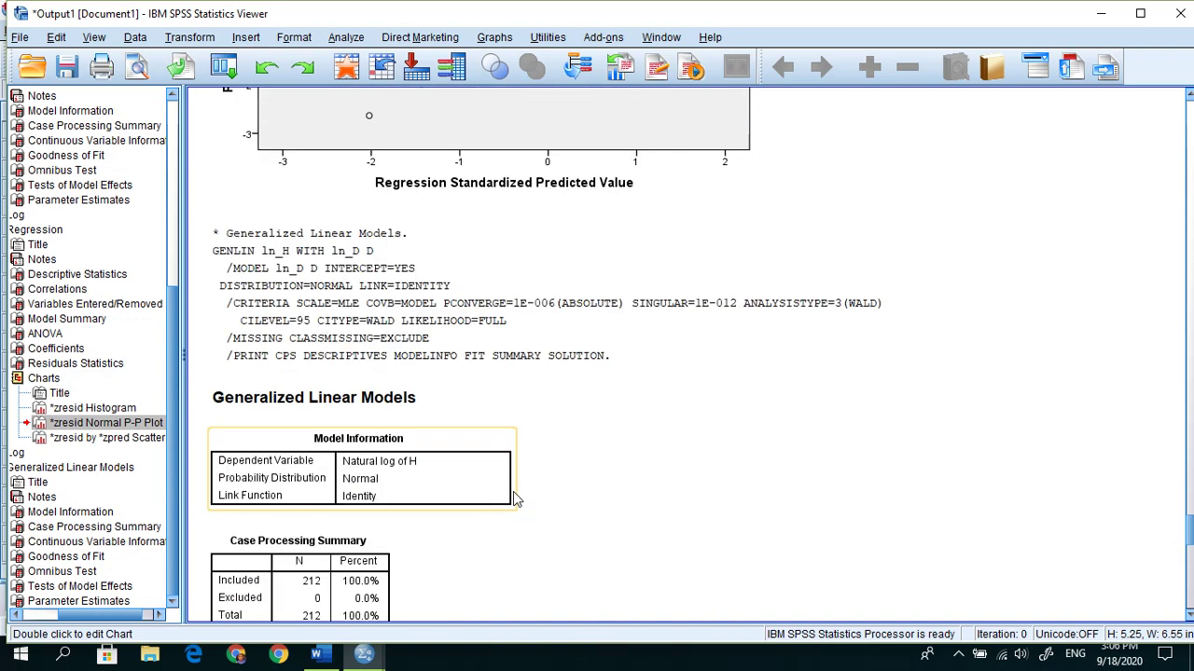
pyautogui.scroll(-10, 513, 494)
pyautogui.scroll(-4, 513, 494)
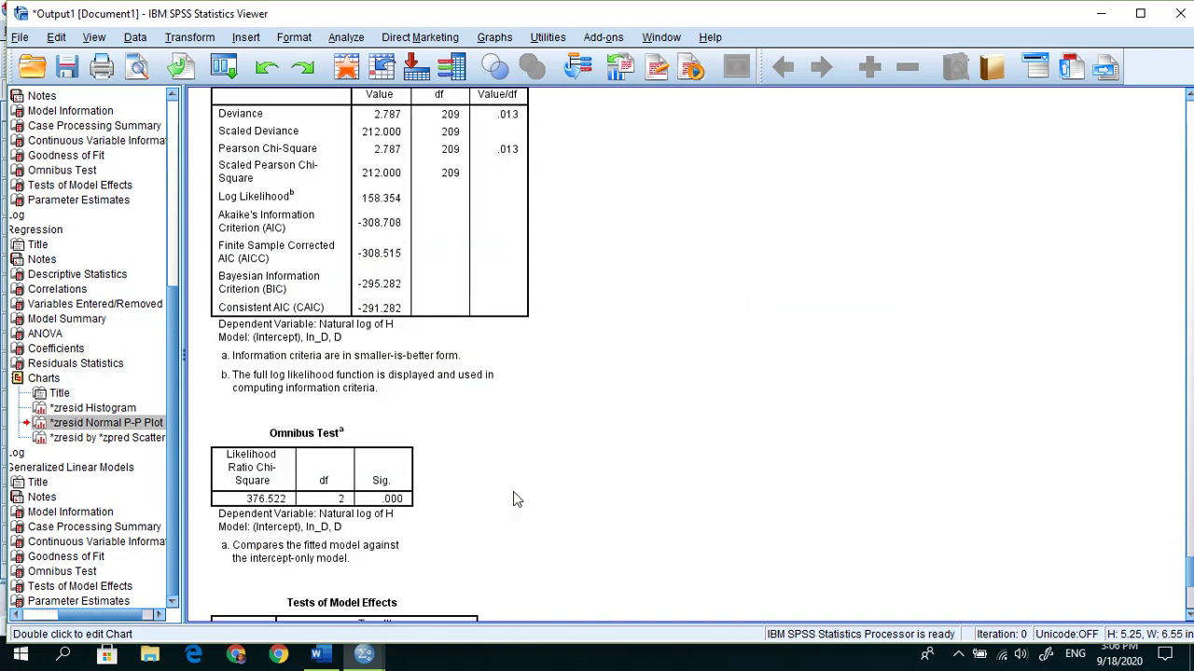
pyautogui.scroll(-7, 513, 499)
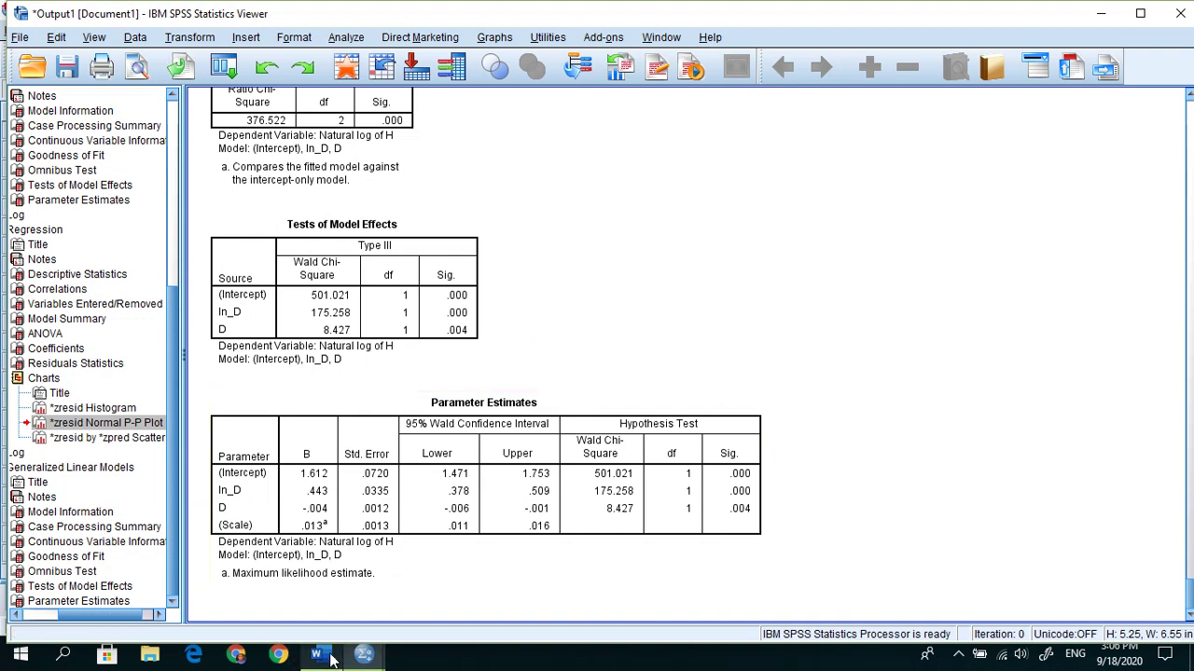
pyautogui.click(412, 563)
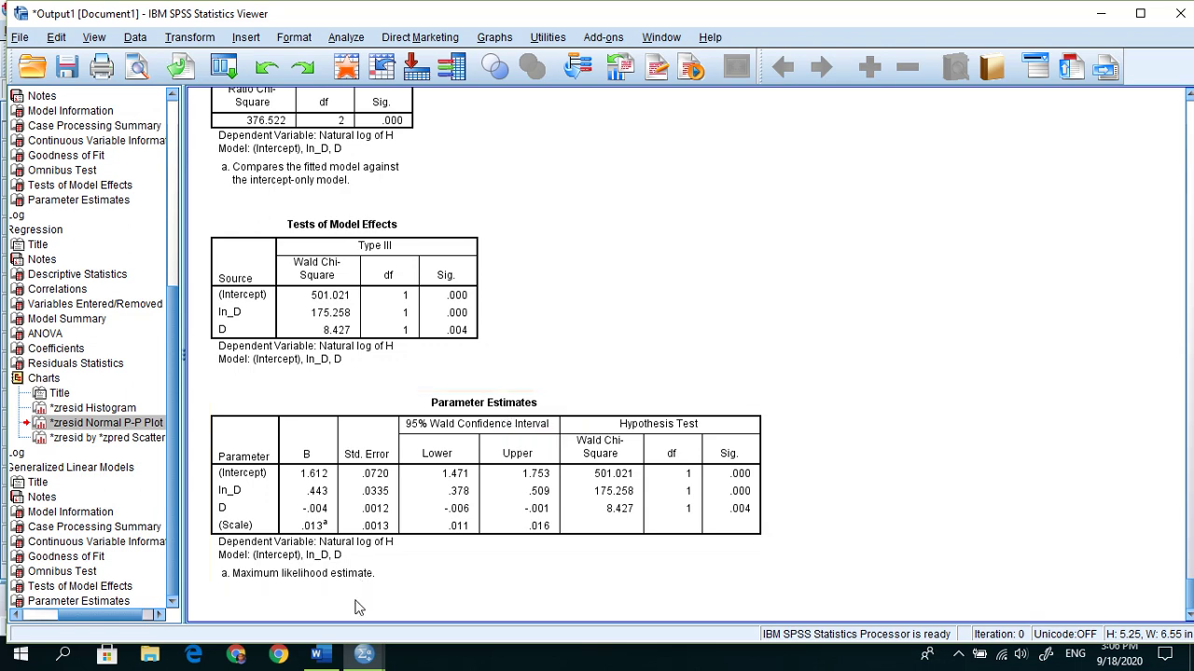
pyautogui.click(316, 656)
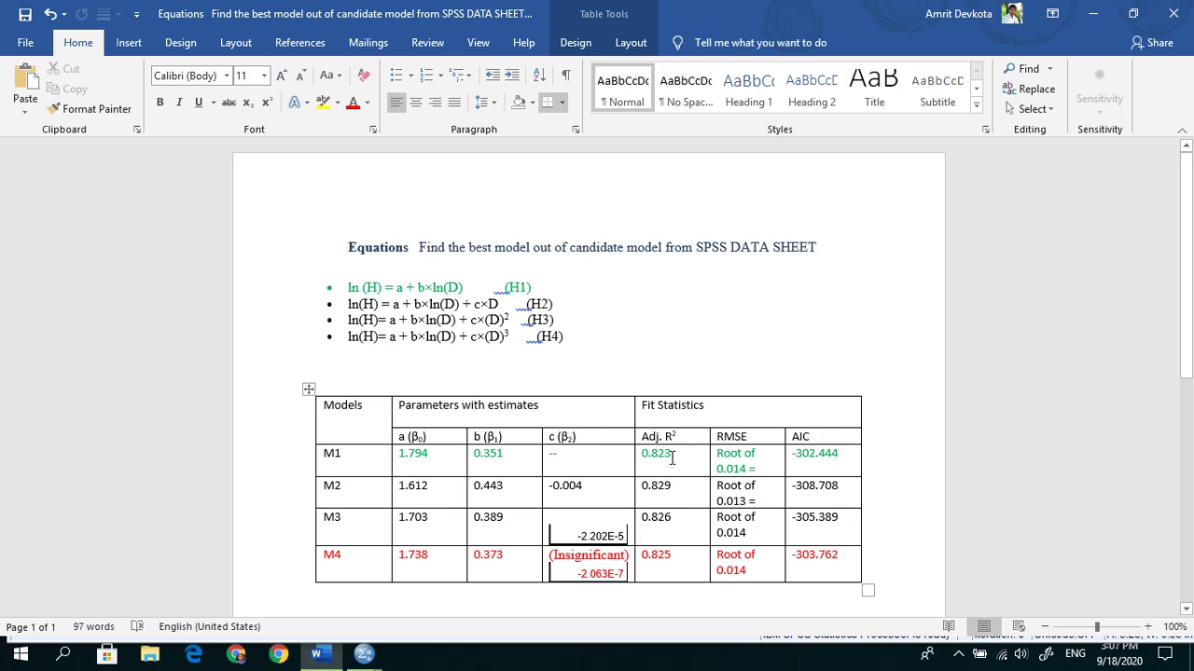
# Step: Check M1's adjusted R² 0.823 and M2's estimates in the Word table, then return to SPSS
pyautogui.click(317, 657)
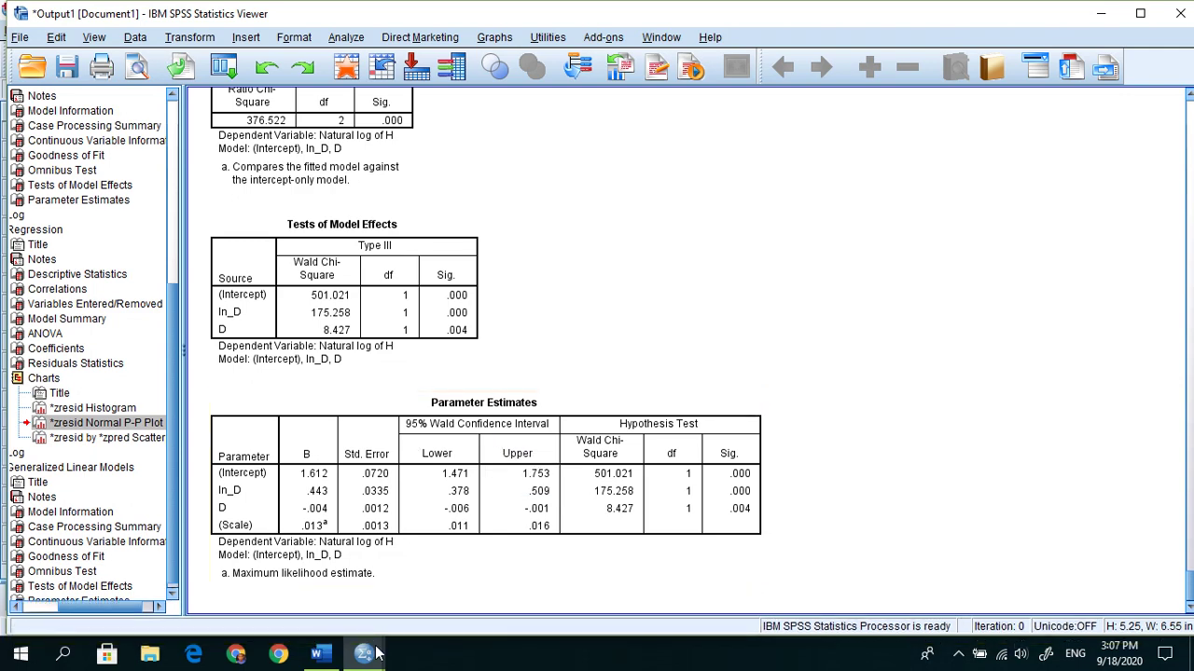
pyautogui.click(321, 651)
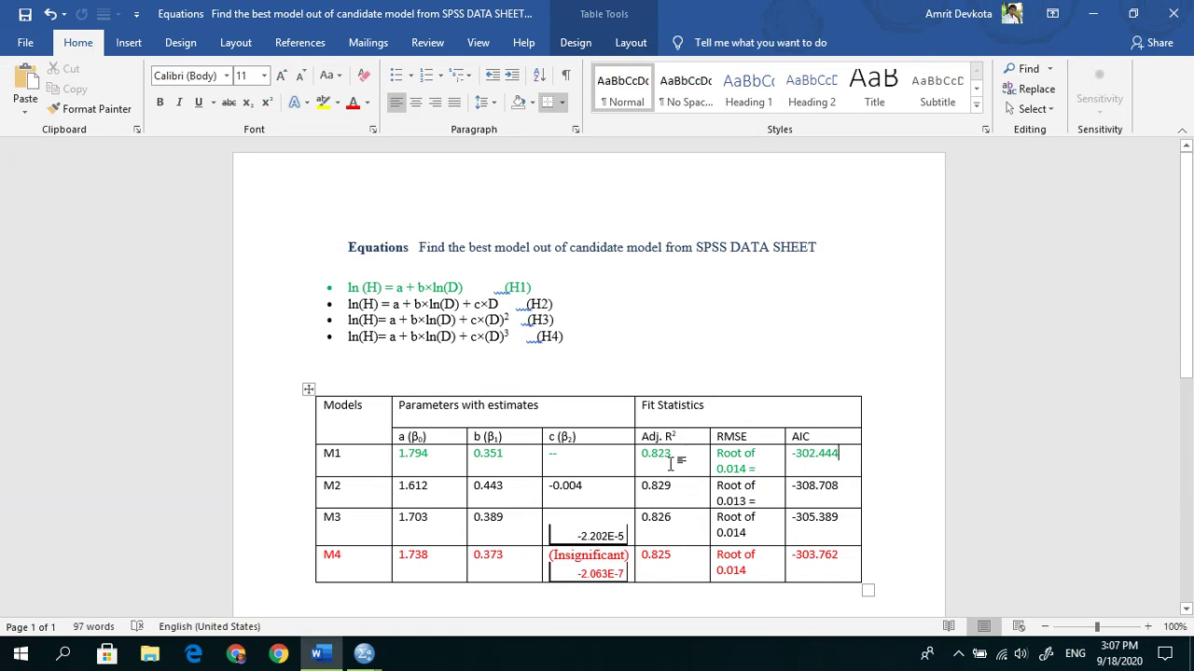
pyautogui.moveTo(679, 455); pyautogui.dragTo(640, 455)
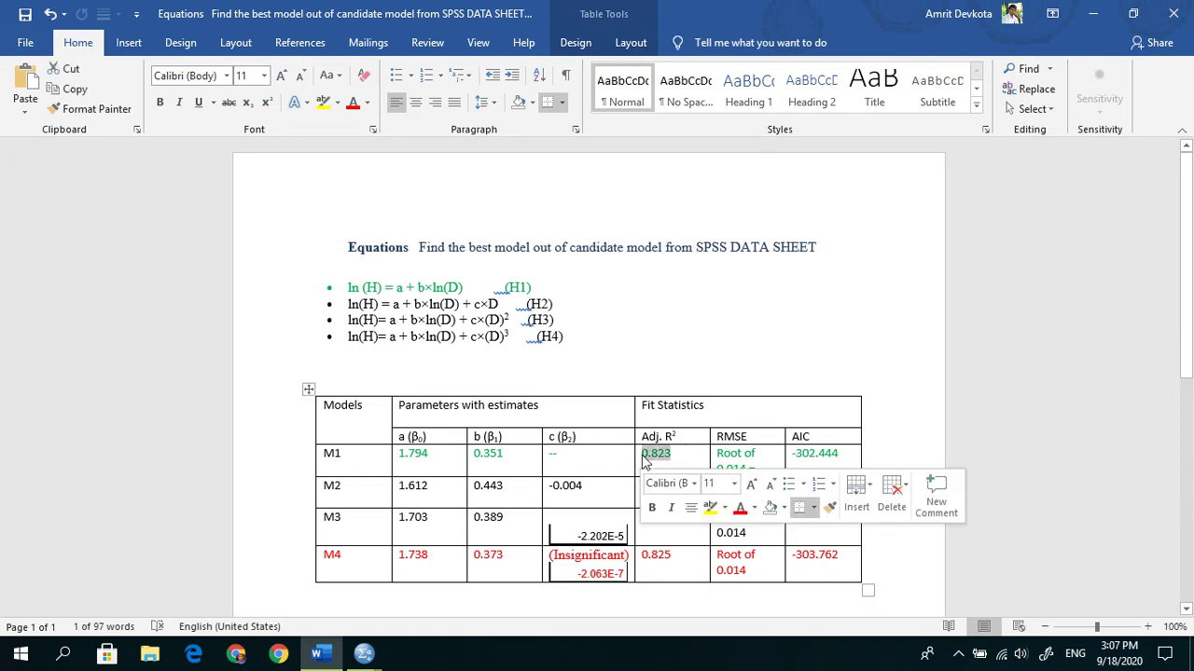
pyautogui.click(886, 596)
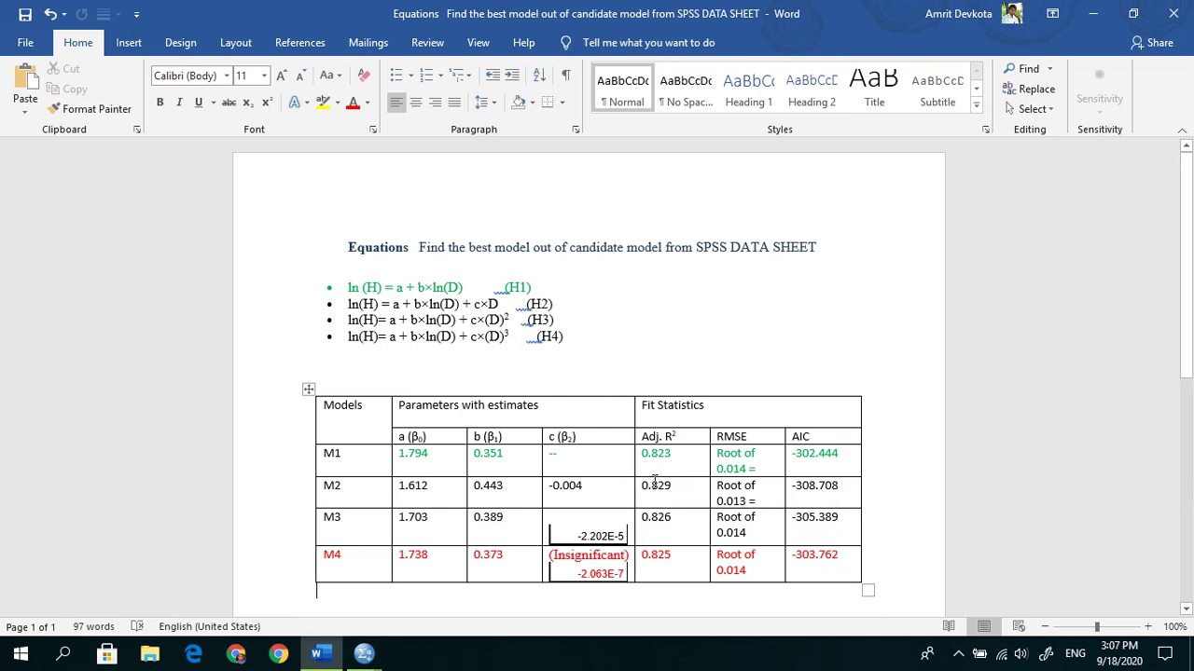
pyautogui.moveTo(565, 486); pyautogui.dragTo(679, 501)
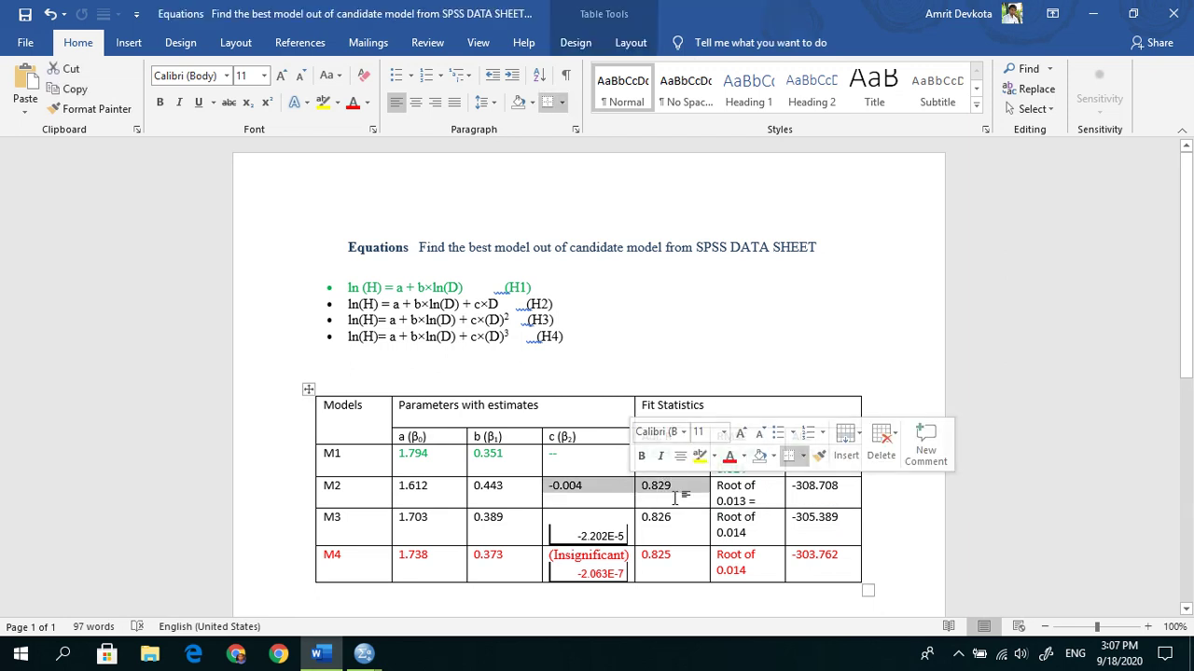
pyautogui.click(679, 500)
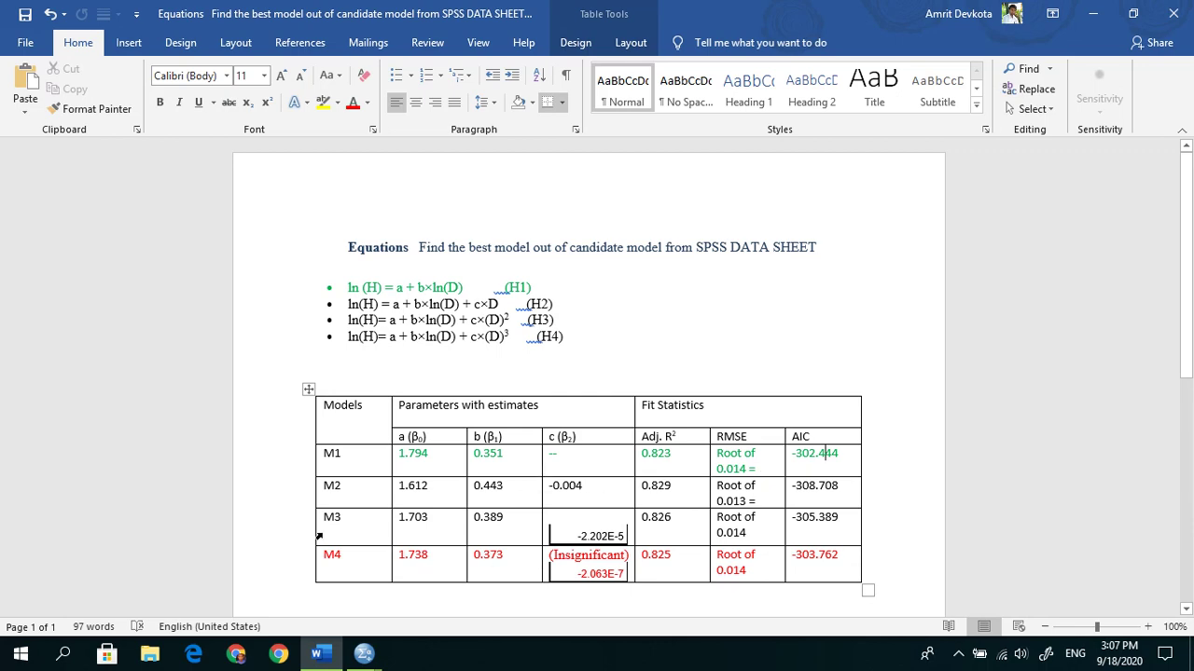
pyautogui.click(364, 653)
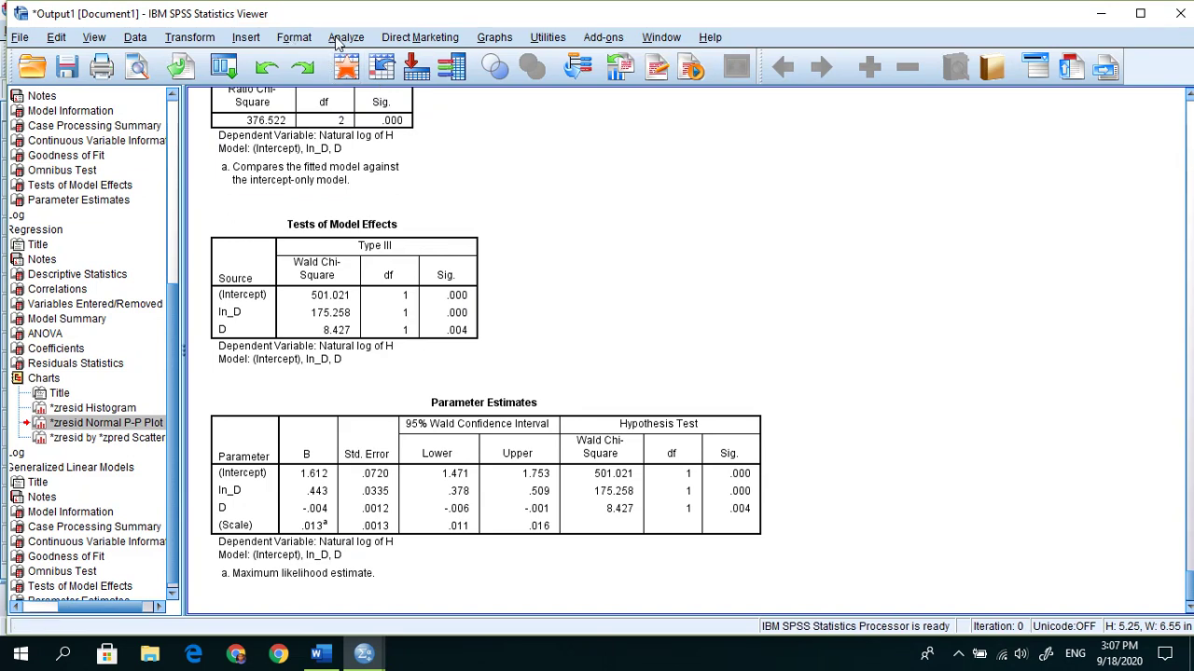
# Step: Run a linear regression of ln_H on ln_D and D2, replacing D with D2 as predictor
pyautogui.click(1101, 17)
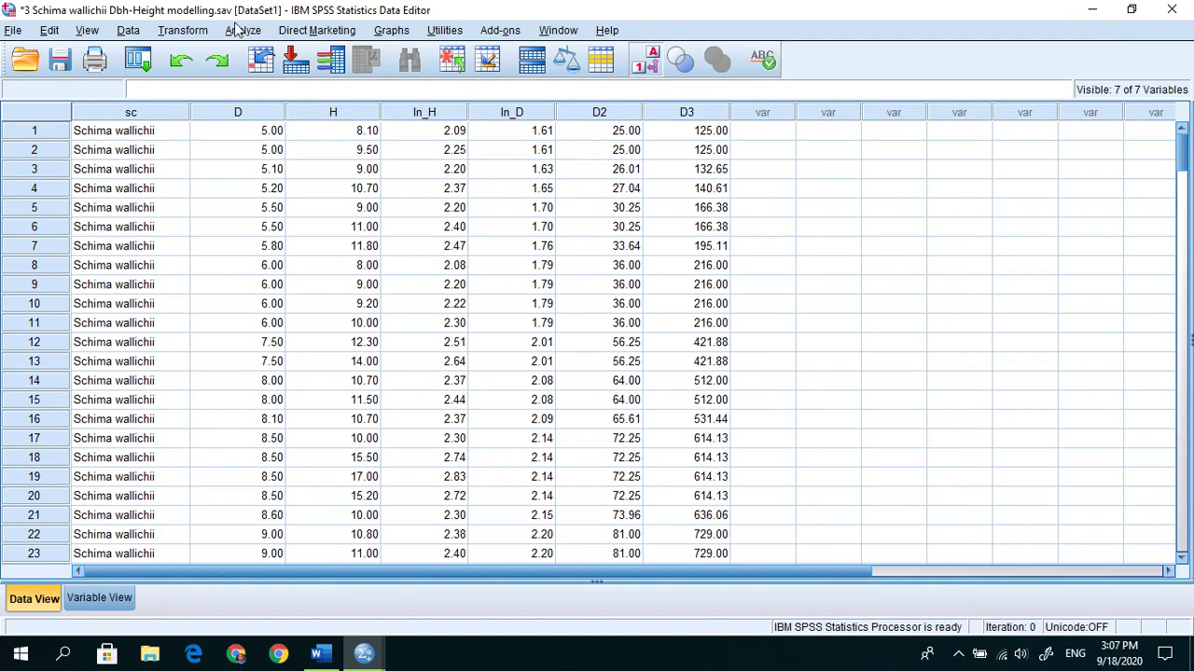
pyautogui.click(240, 31)
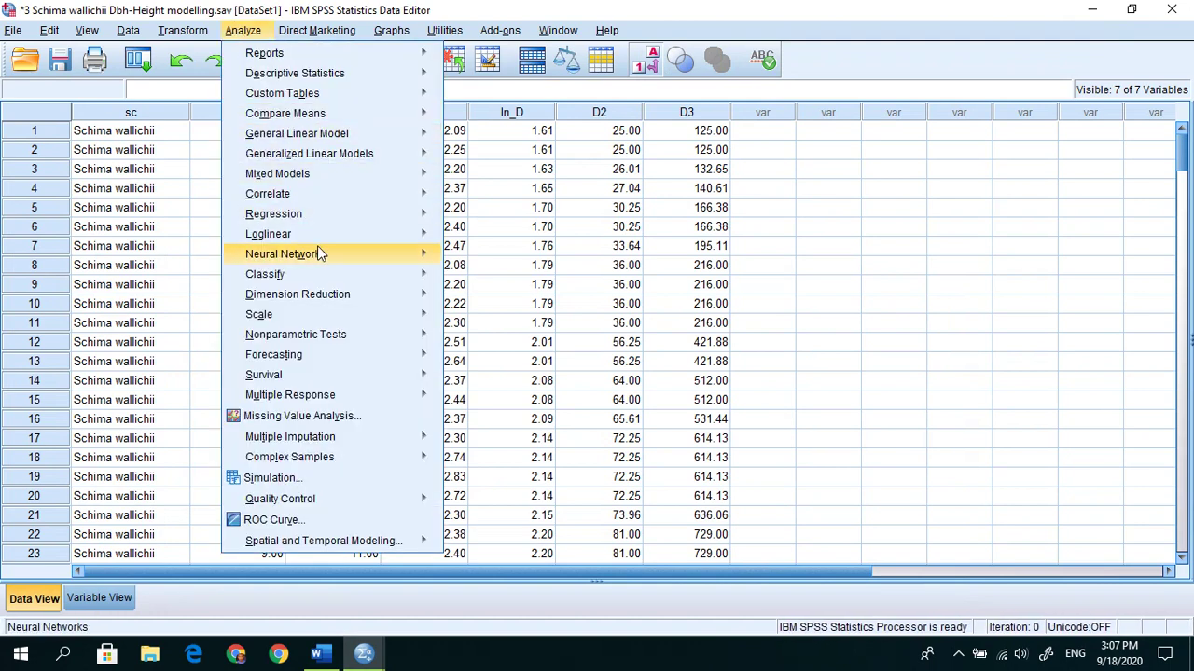
pyautogui.moveTo(399, 219)
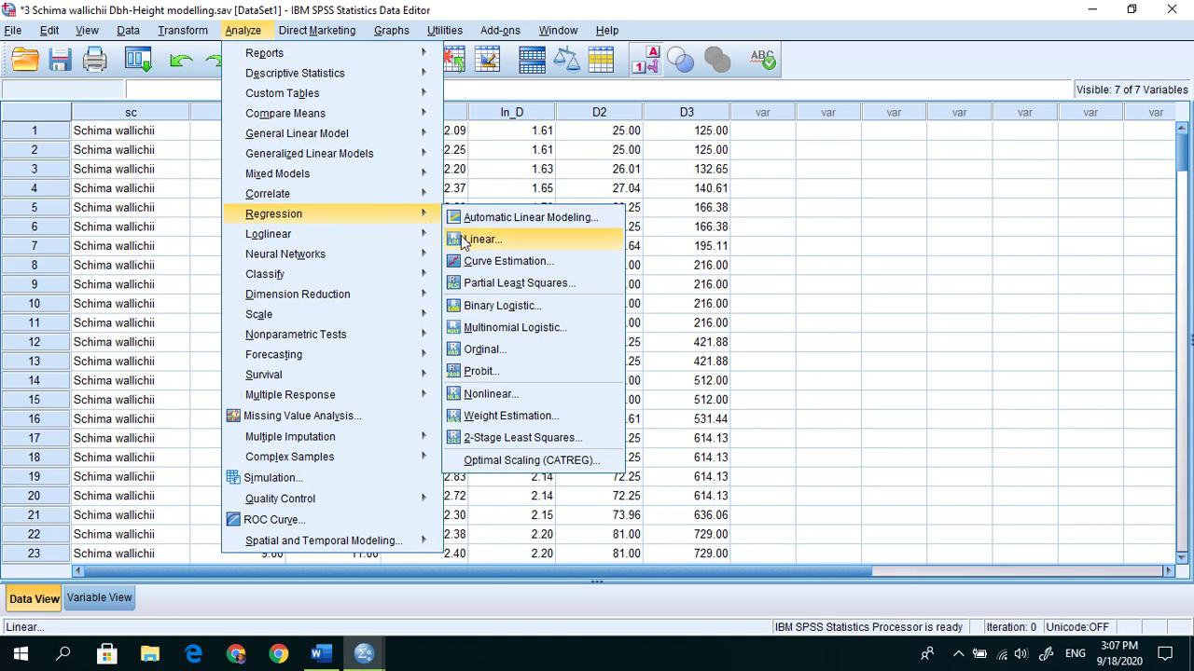
pyautogui.click(462, 241)
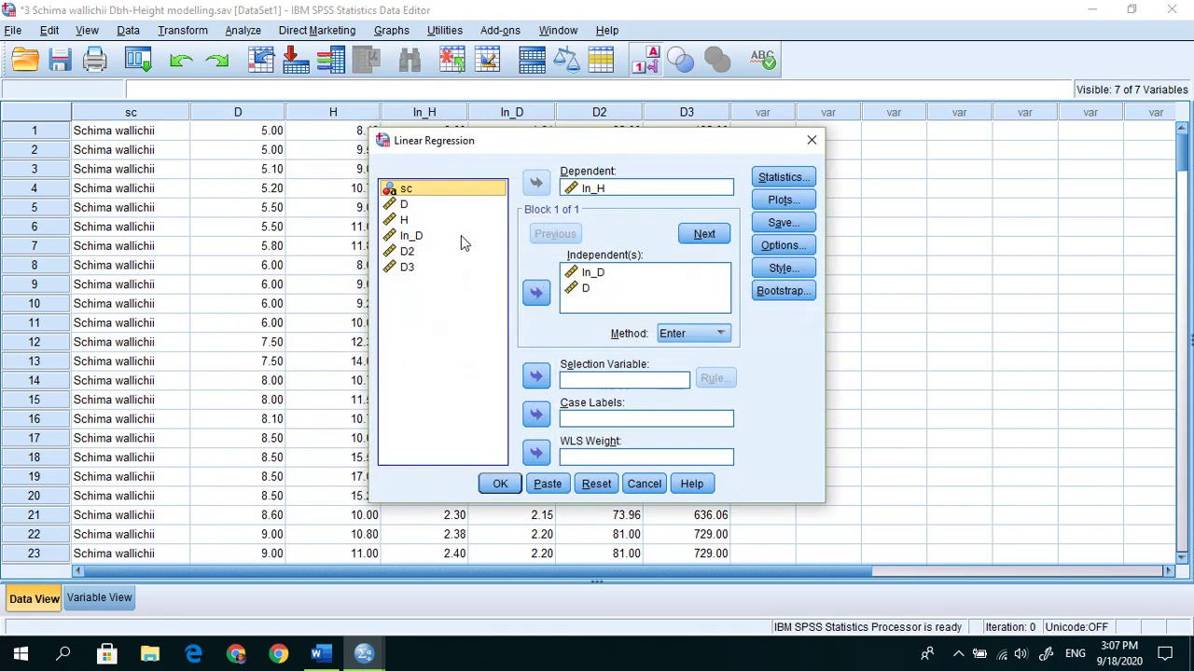
pyautogui.click(582, 289)
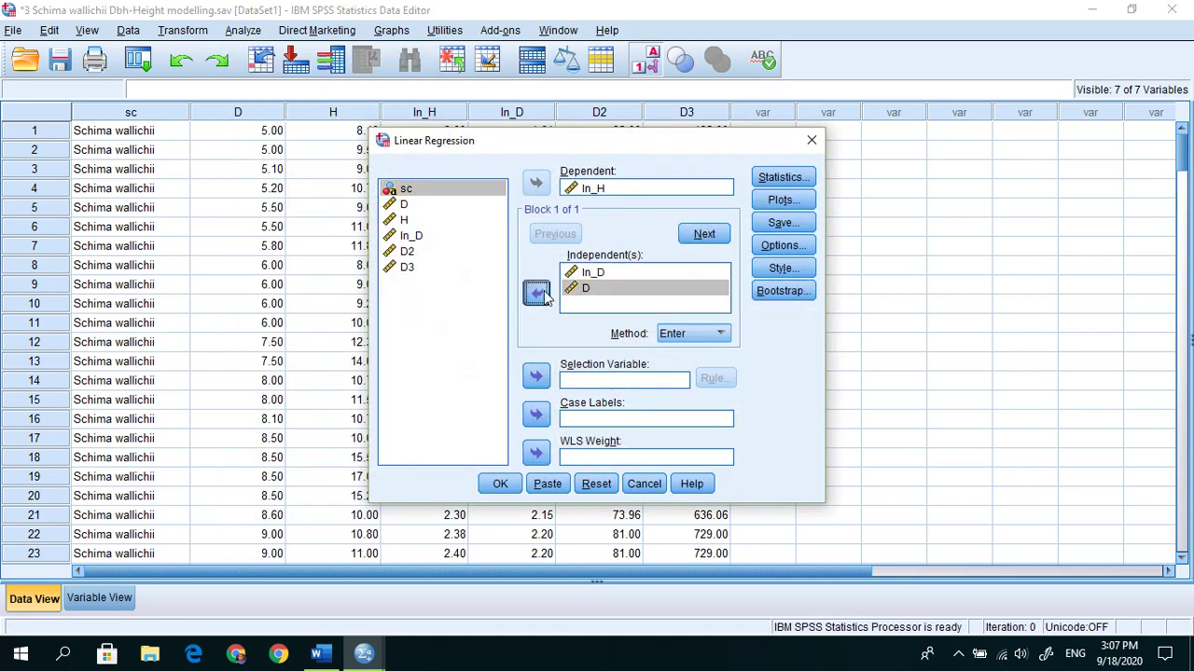
pyautogui.click(539, 295)
pyautogui.click(409, 251)
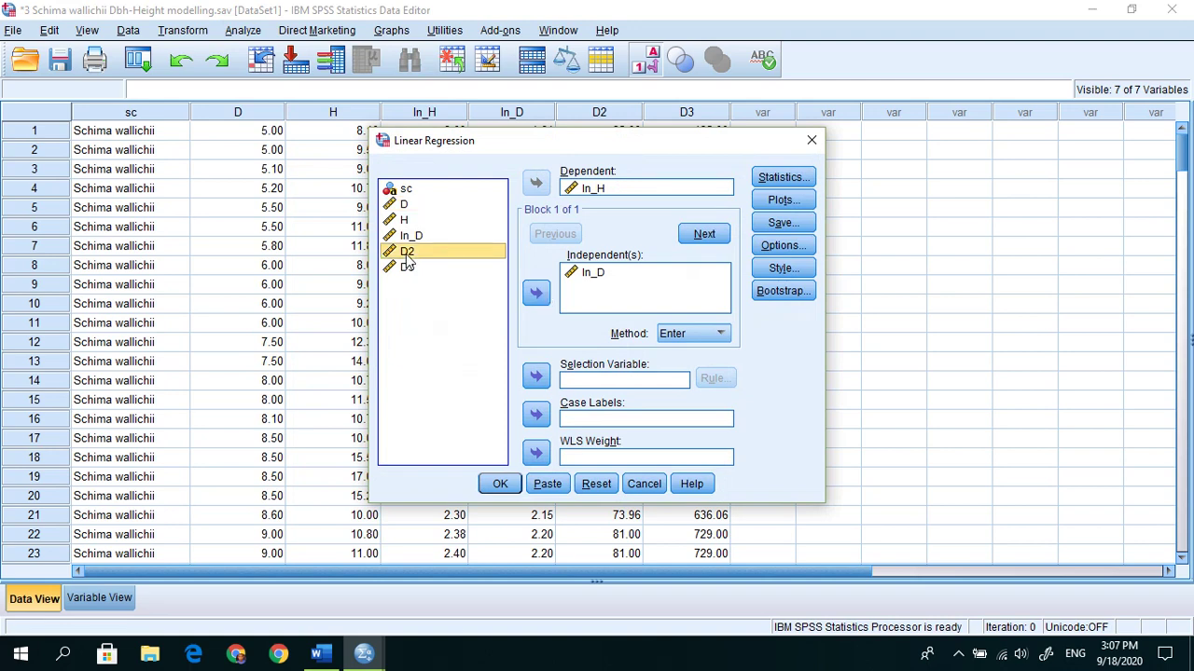
pyautogui.click(536, 295)
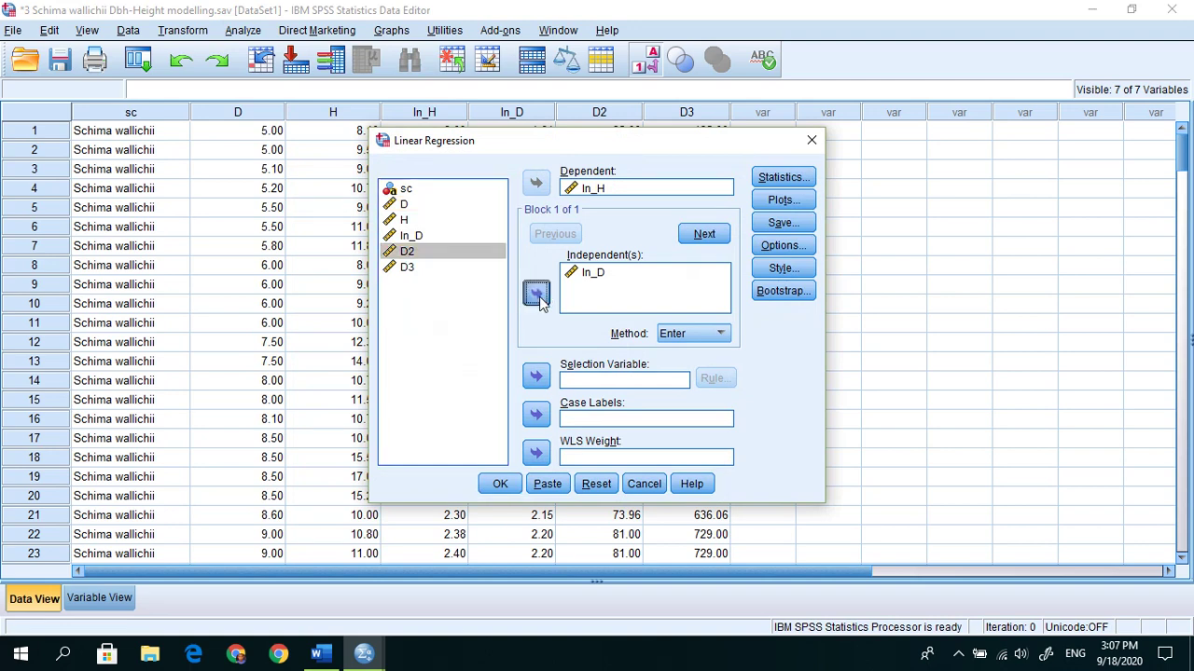
pyautogui.click(500, 484)
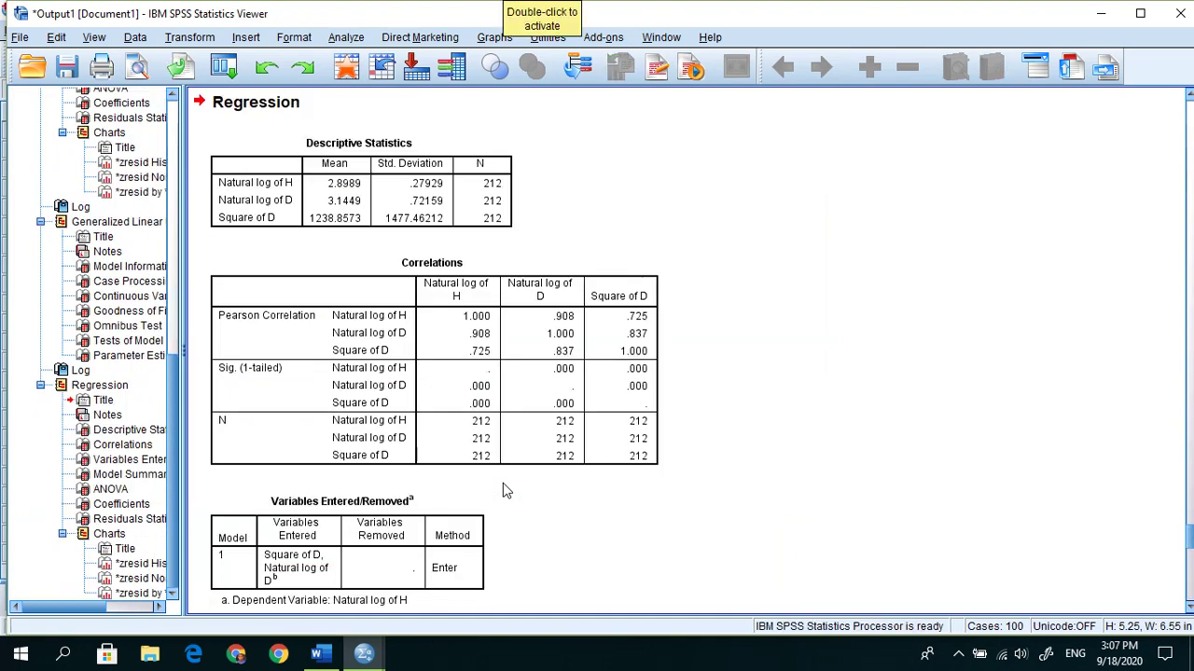
# Step: Select the D2 regression's Coefficients table (adjusted R² .826) and compare it with M3 in Word
pyautogui.scroll(-5, 576, 492)
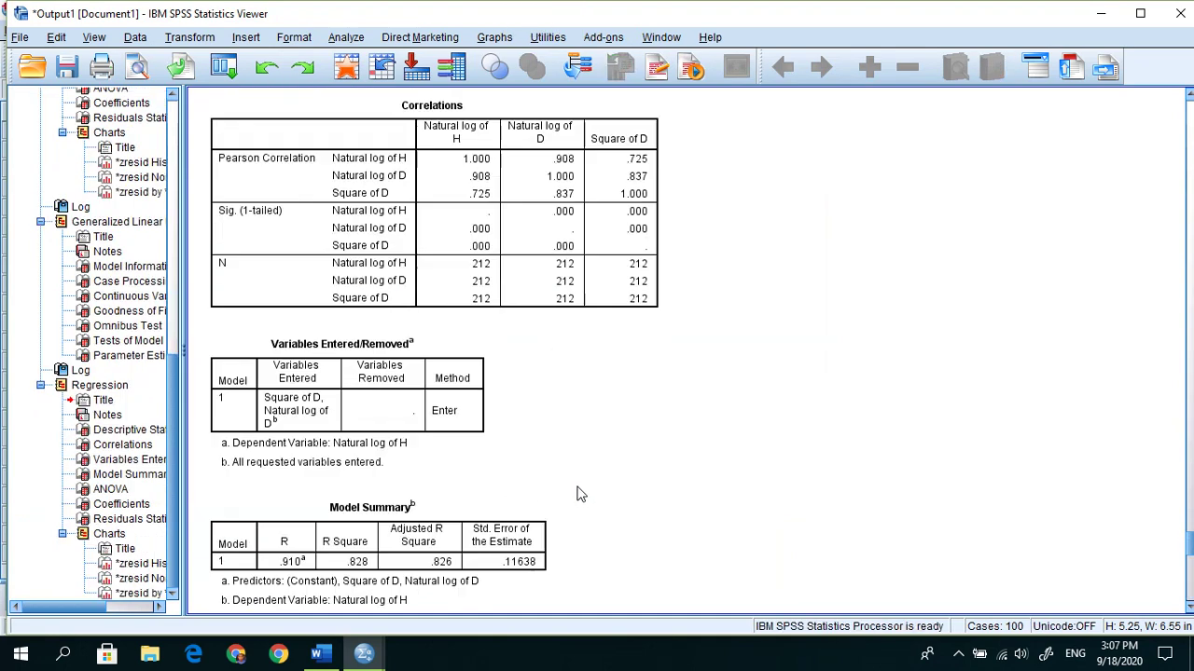
pyautogui.scroll(-3, 577, 492)
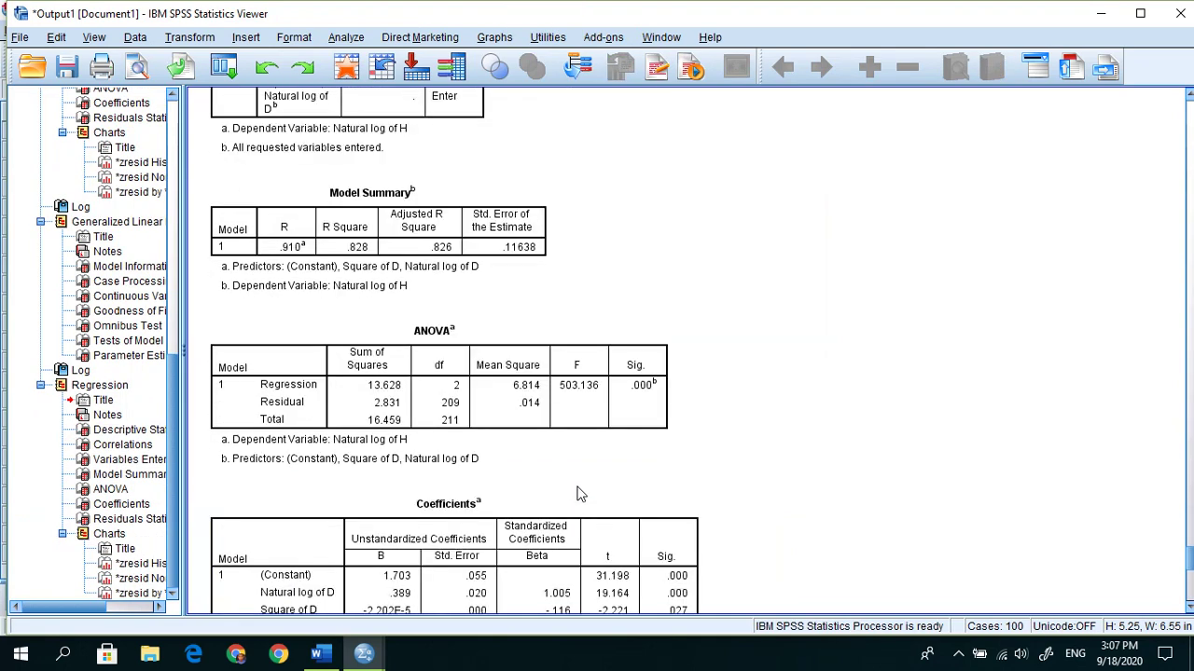
pyautogui.scroll(-1, 578, 493)
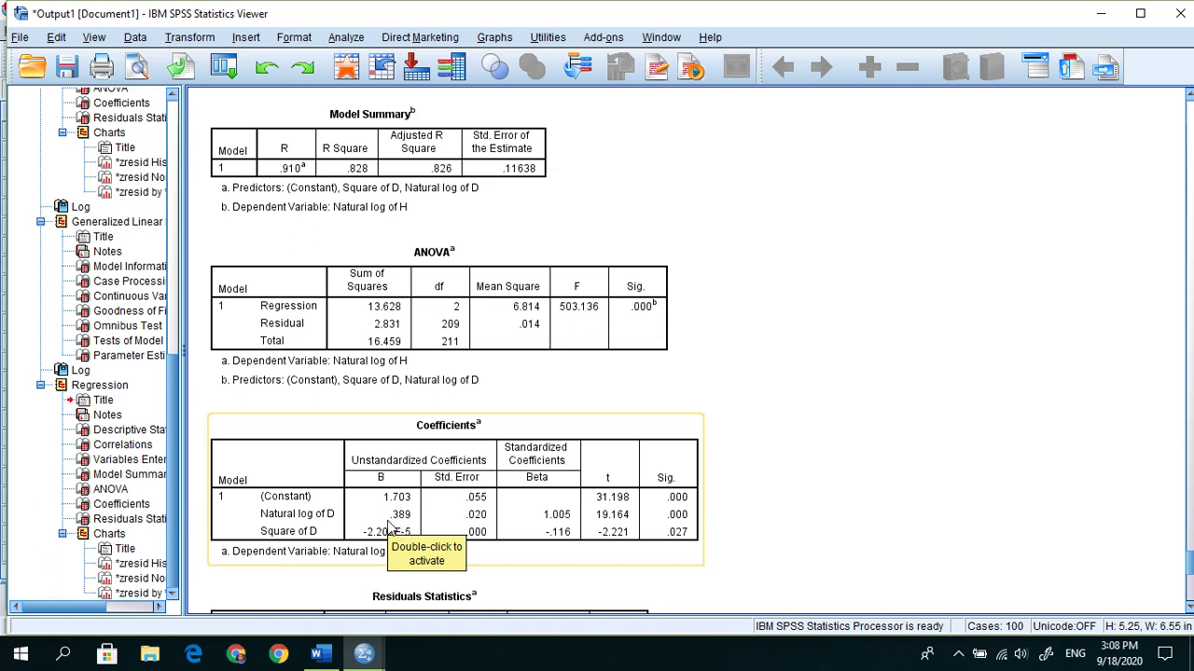
pyautogui.click(401, 546)
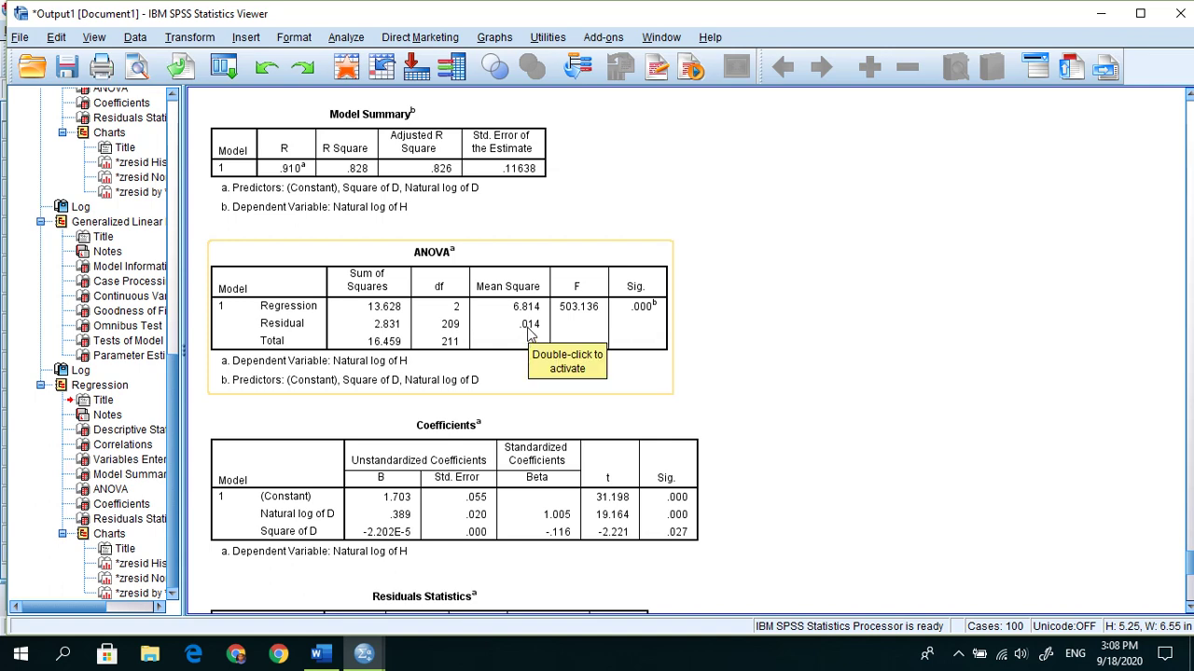
pyautogui.click(318, 656)
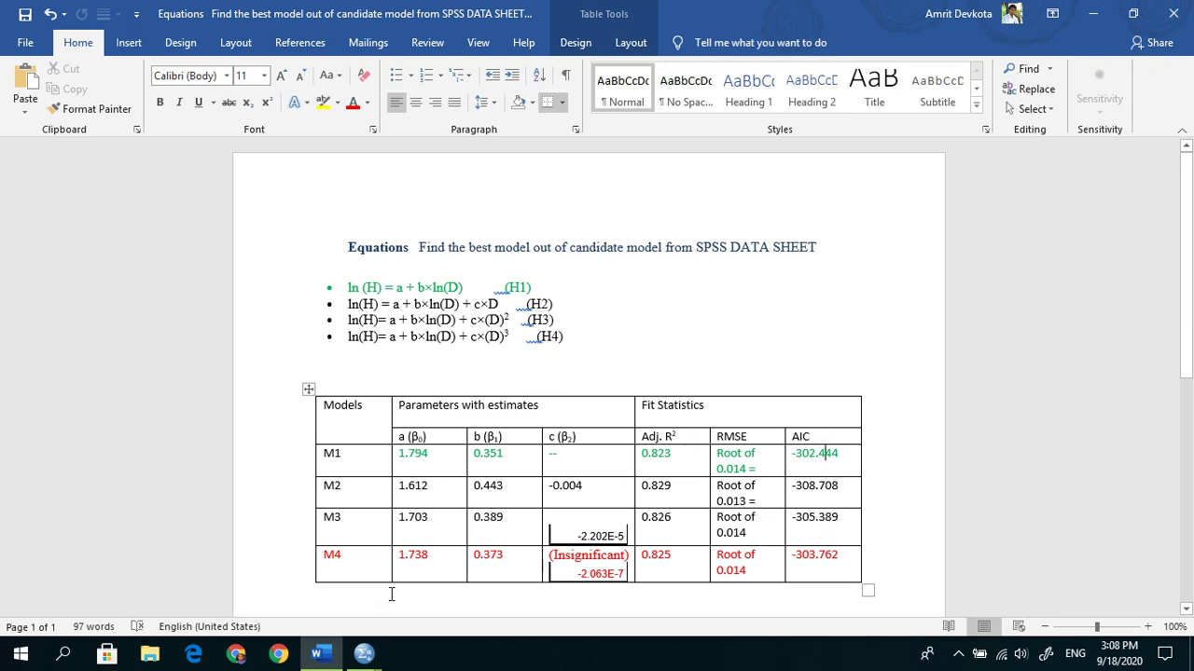
# Step: Start a generalized linear model and swap covariate D for D2 alongside ln_D
pyautogui.click(318, 653)
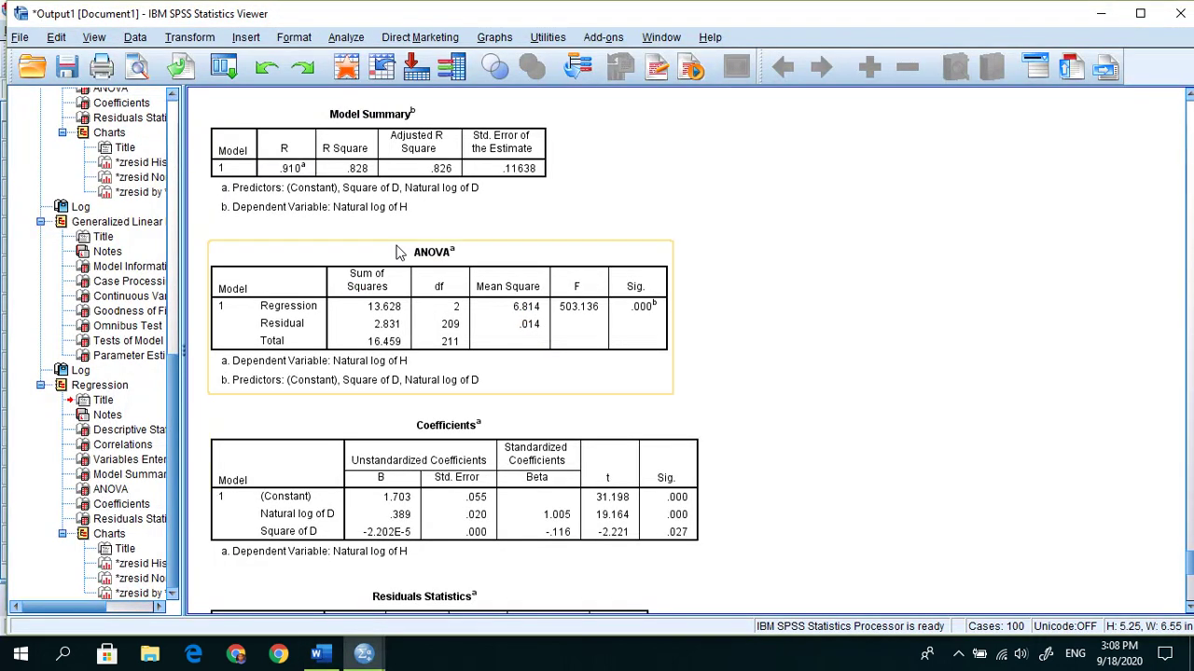
pyautogui.click(346, 37)
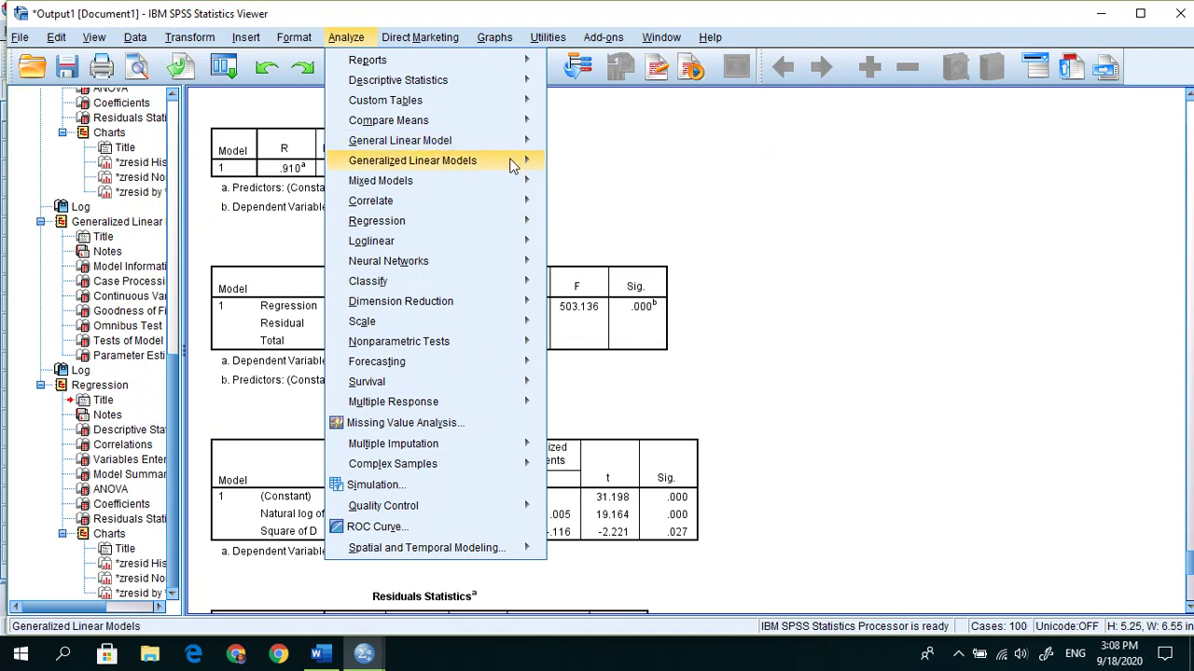
pyautogui.moveTo(514, 163)
pyautogui.click(557, 164)
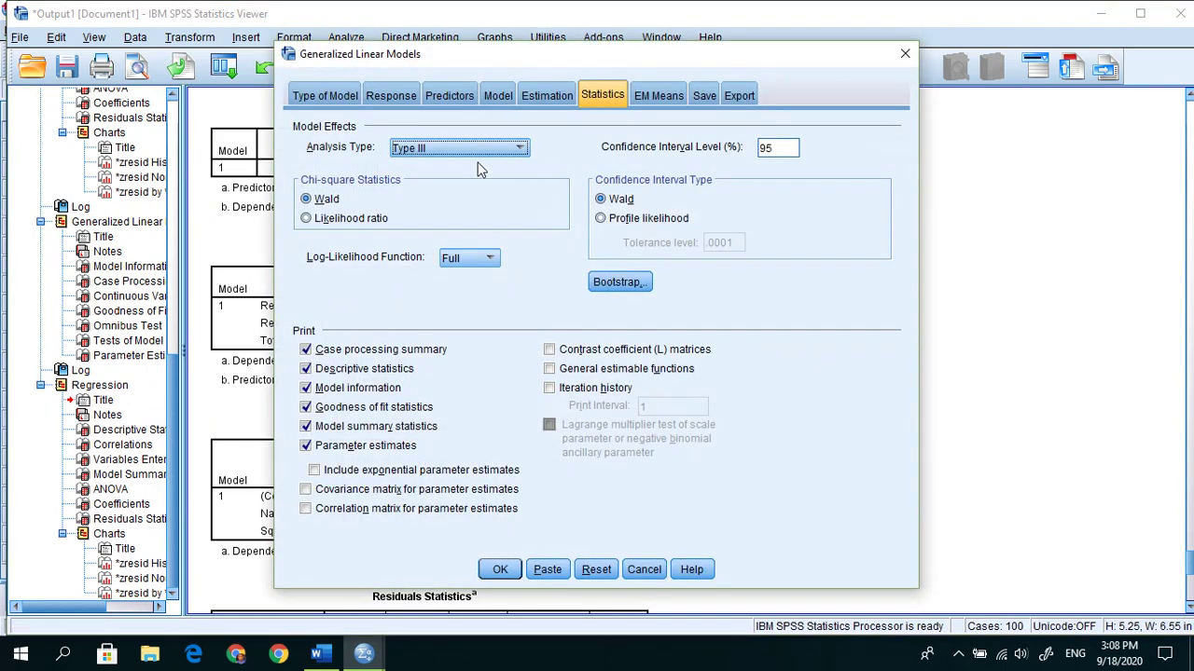
pyautogui.click(444, 98)
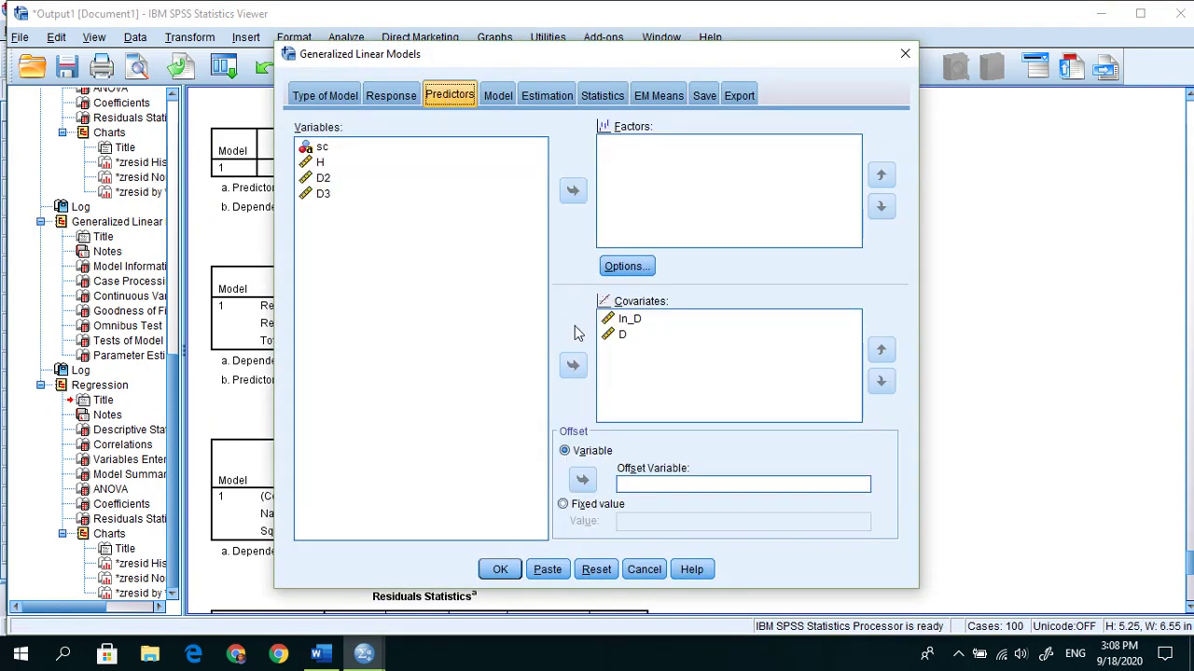
pyautogui.click(629, 338)
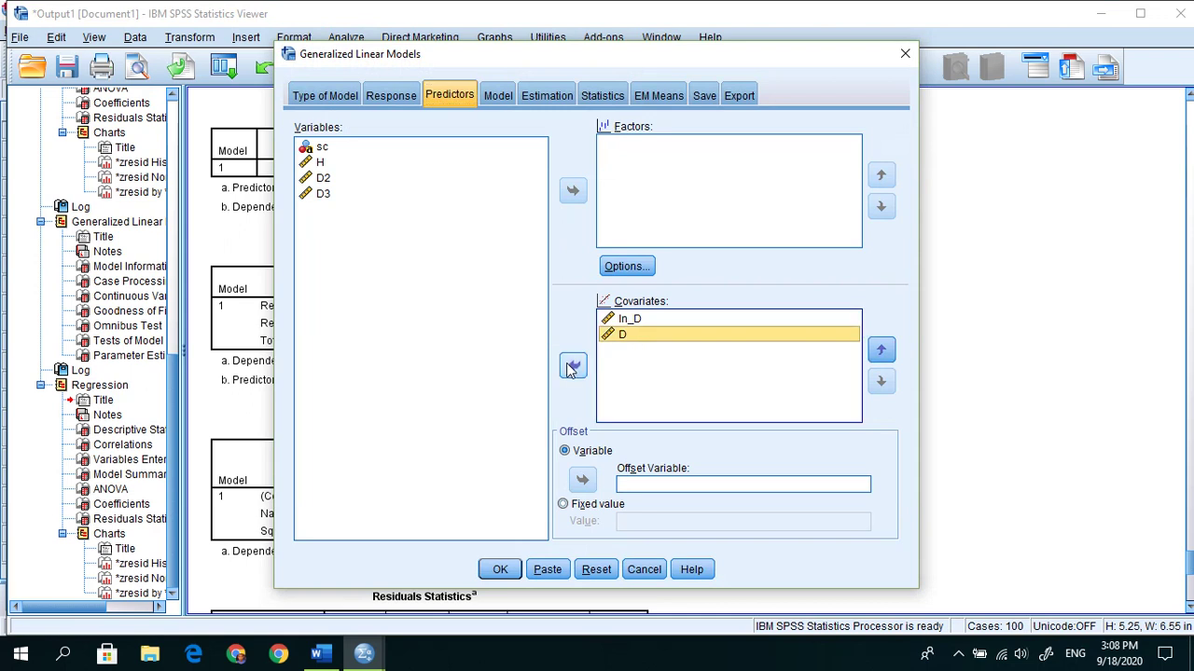
pyautogui.click(572, 369)
pyautogui.click(324, 194)
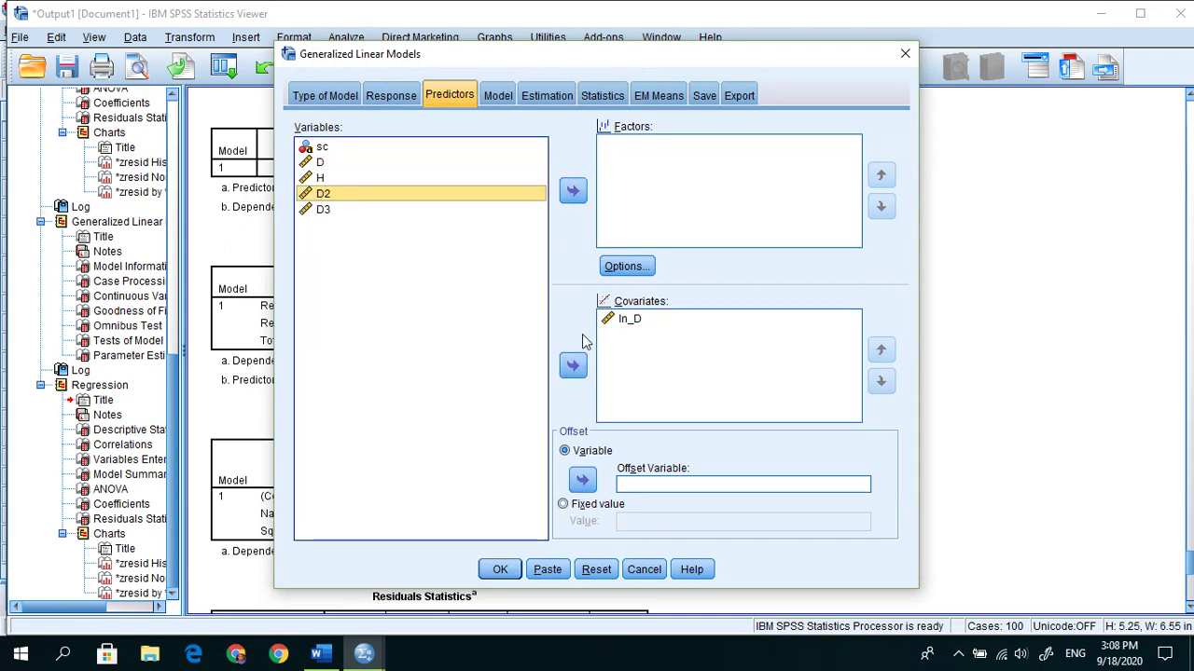
pyautogui.click(573, 365)
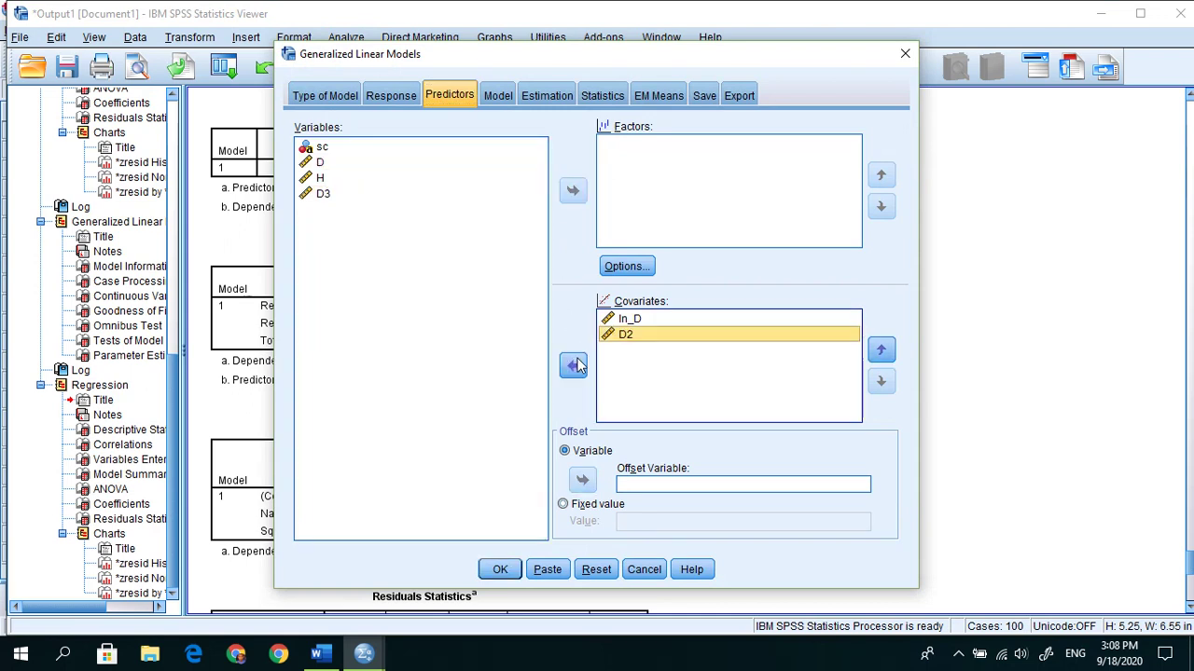
# Step: Add D2 as a main effect and run the ln_D and D2 generalized linear model
pyautogui.click(498, 97)
pyautogui.click(338, 177)
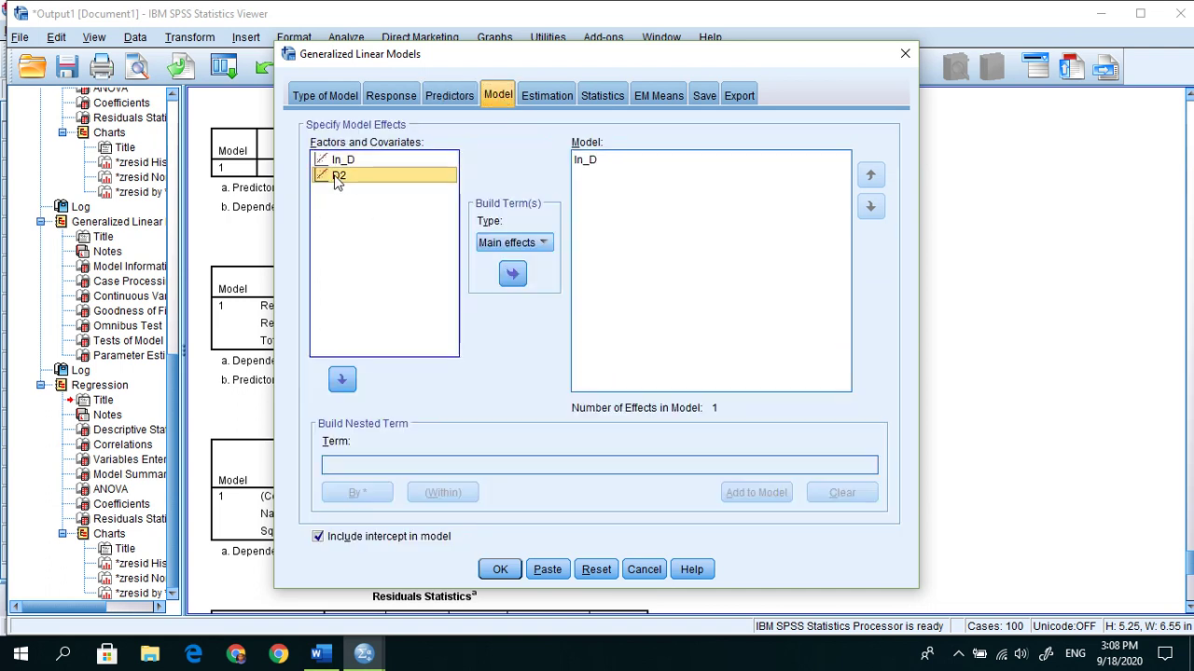
pyautogui.click(512, 276)
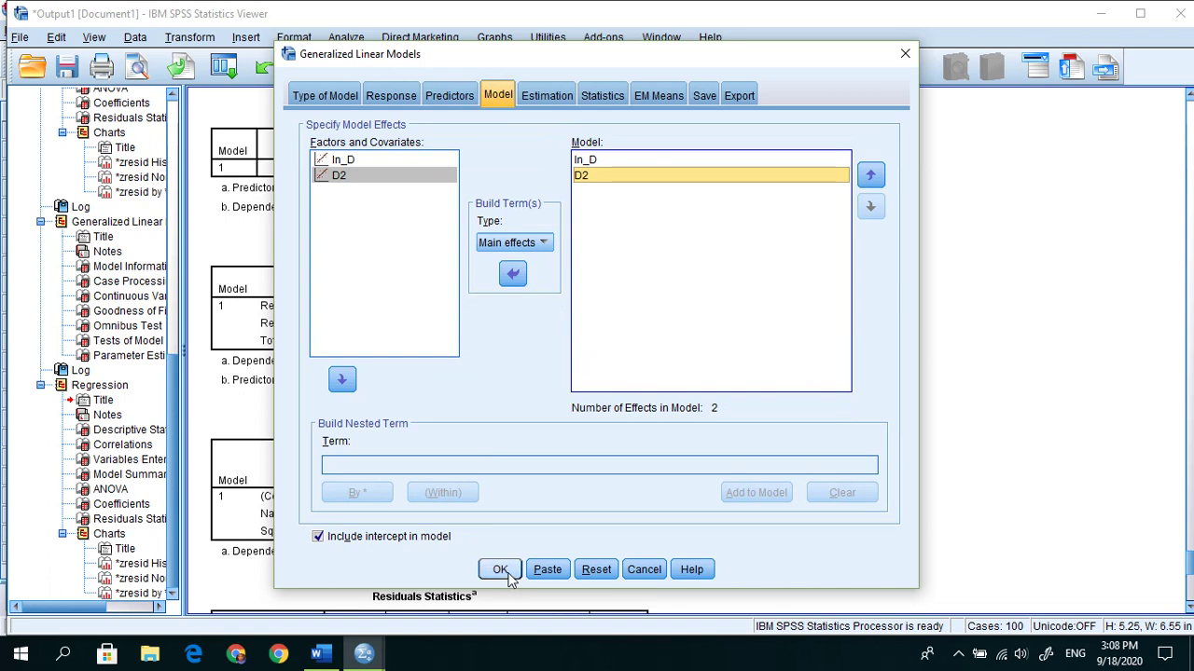
pyautogui.click(500, 571)
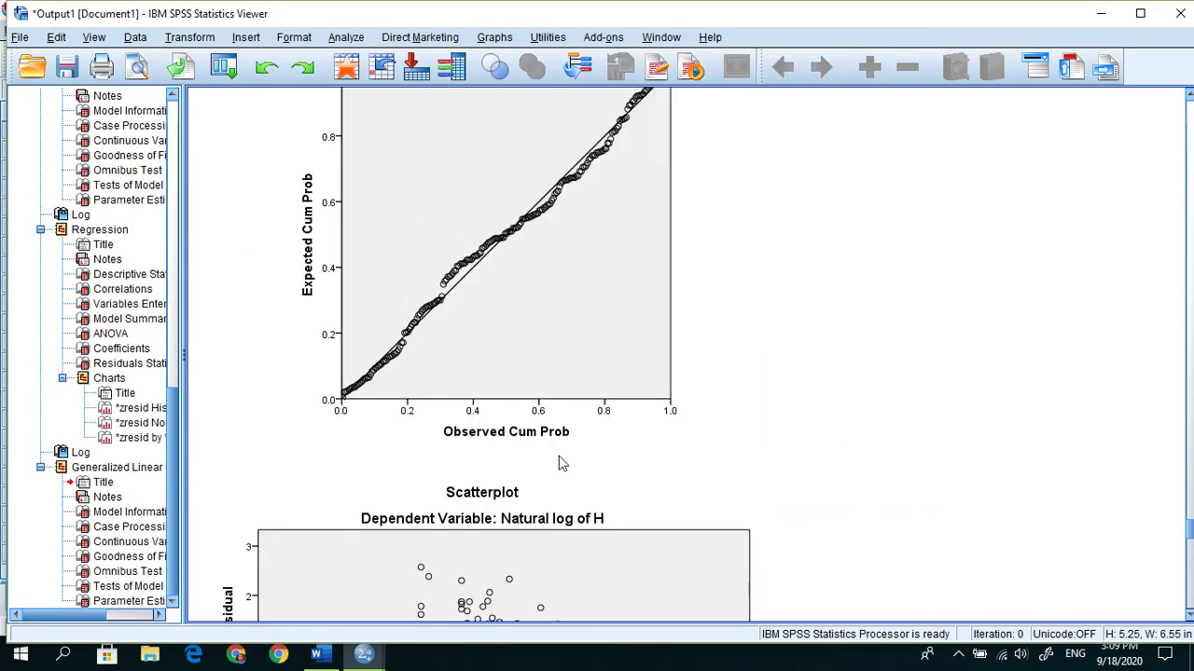
pyautogui.scroll(3, 559, 463)
pyautogui.scroll(-8, 559, 464)
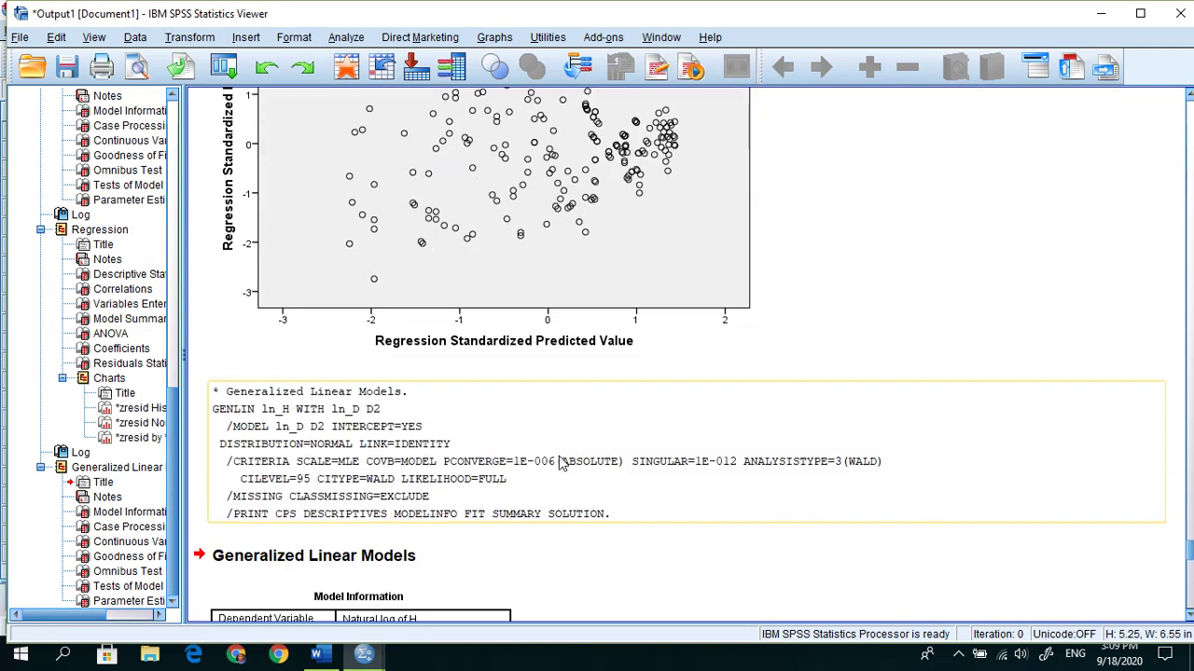
# Step: Confirm the GLM's Goodness of Fit AIC -305.389 matches M3 in Word, then open Analyze > Regression
pyautogui.scroll(-12, 559, 464)
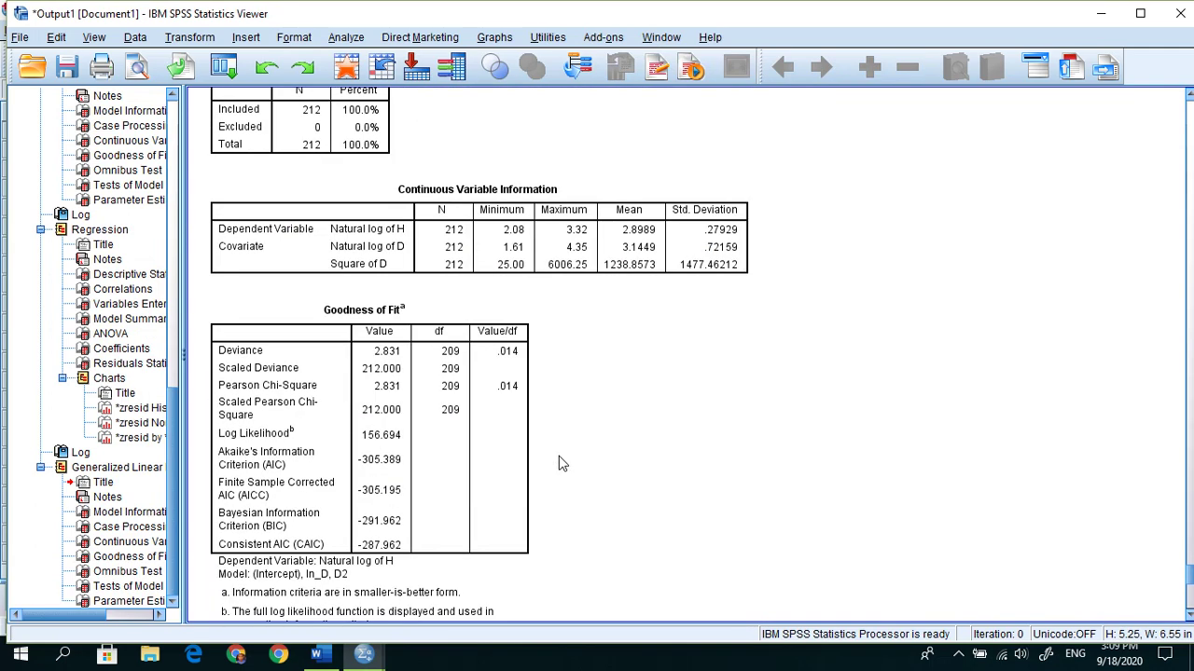
pyautogui.scroll(-2, 560, 463)
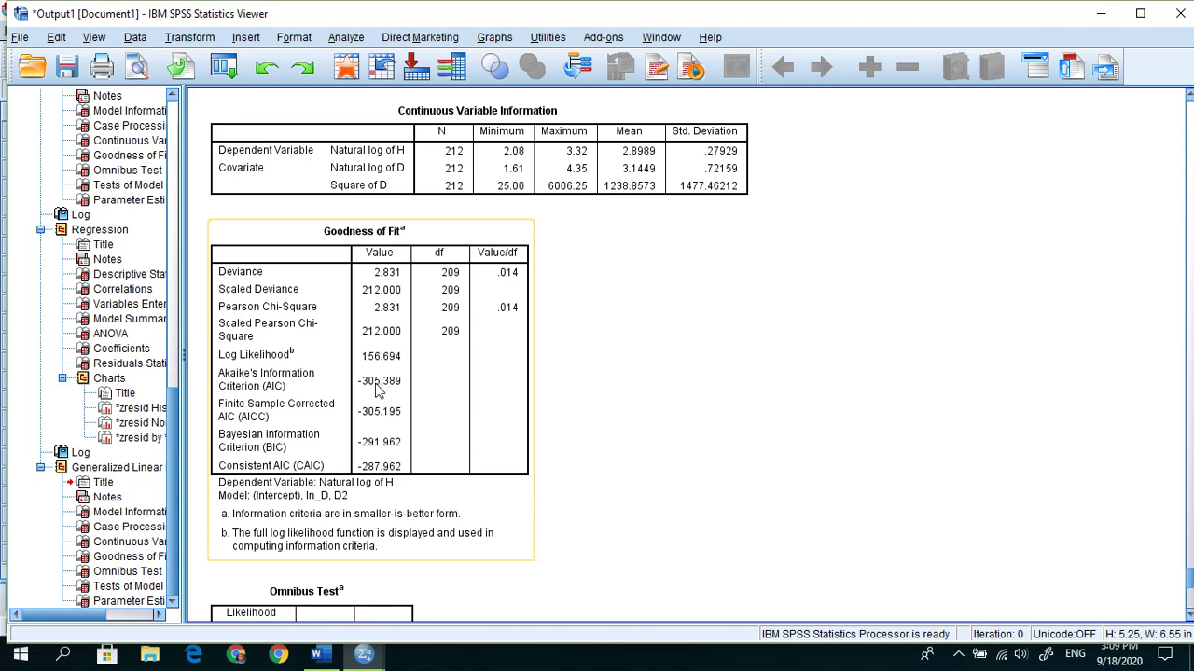
pyautogui.click(317, 655)
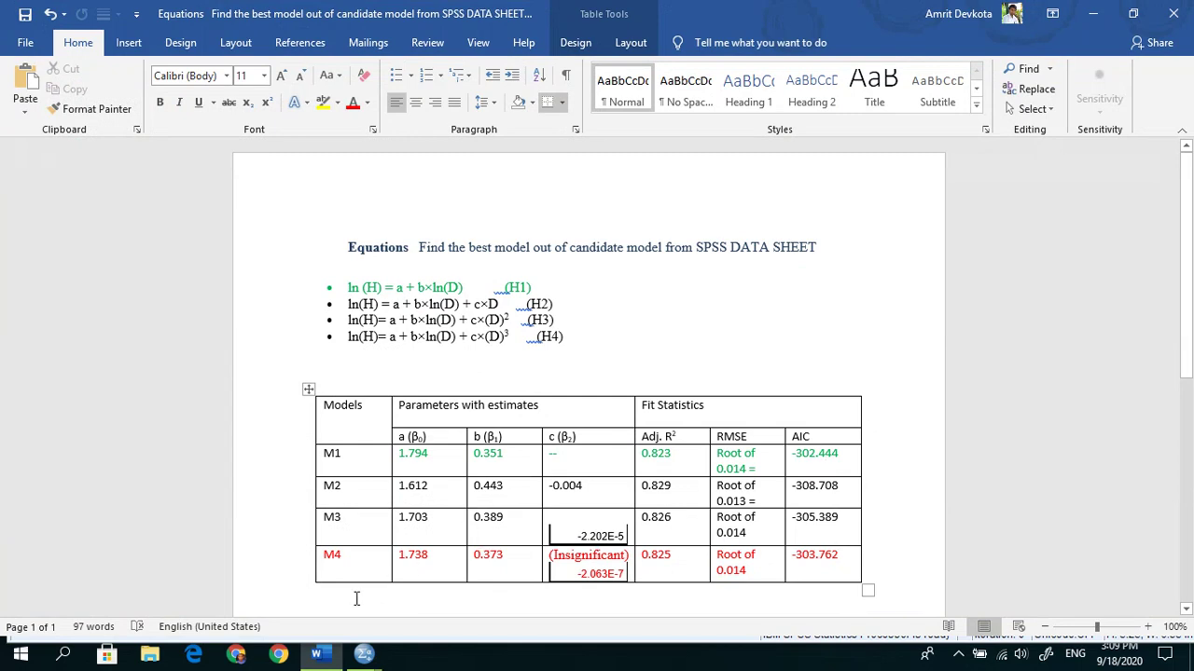
pyautogui.click(317, 654)
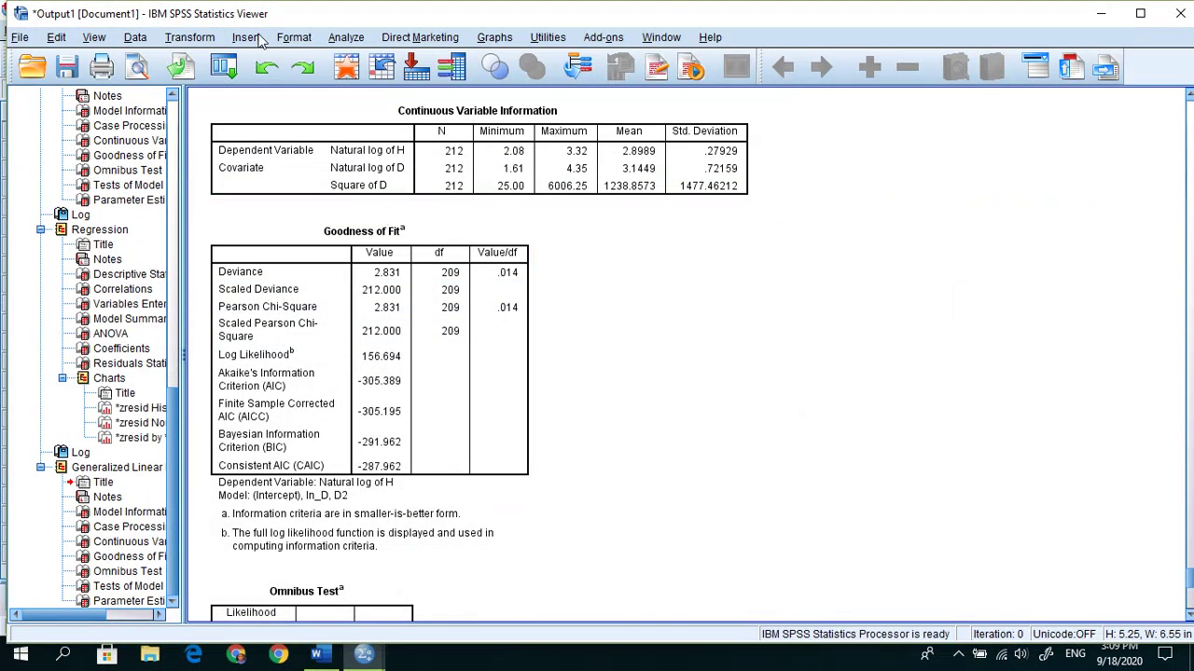
pyautogui.click(353, 39)
pyautogui.moveTo(435, 217)
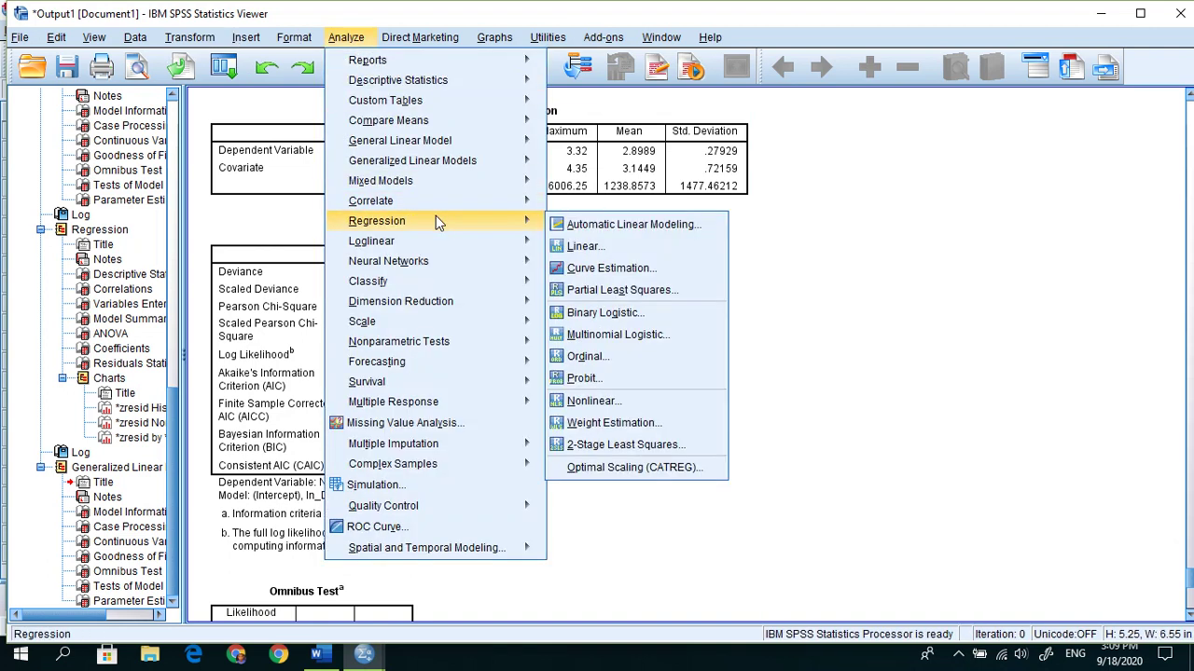
# Step: Run a linear regression of ln_H on ln_D and D3, replacing D2 with D3
pyautogui.click(571, 245)
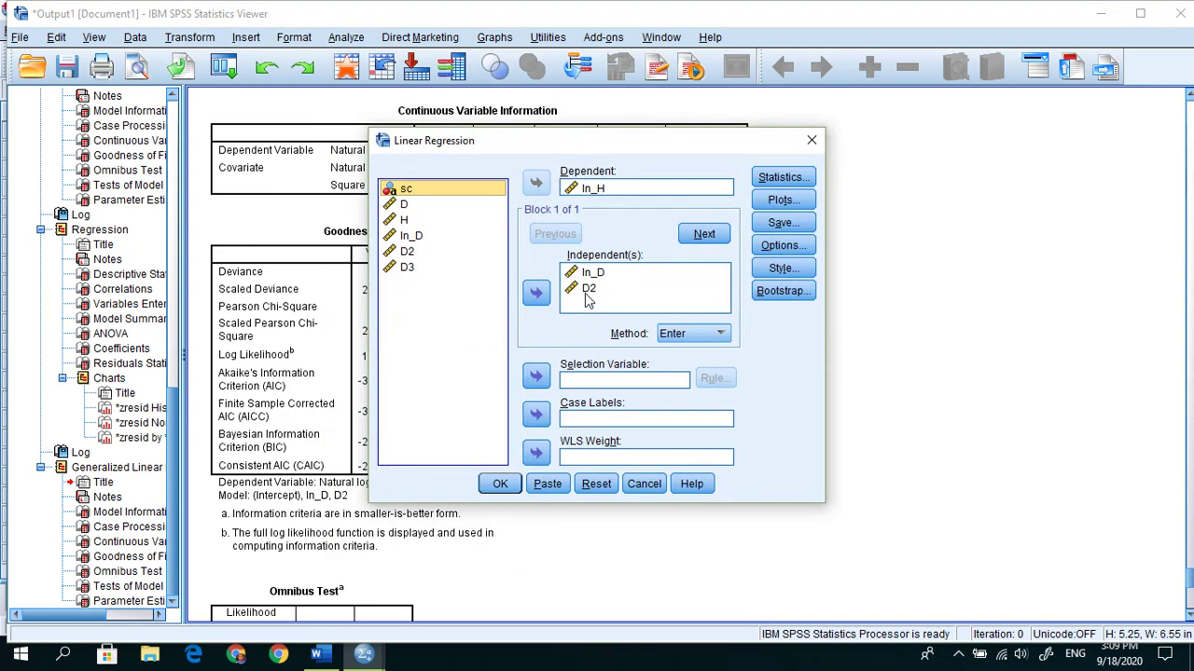
pyautogui.click(589, 293)
pyautogui.click(535, 293)
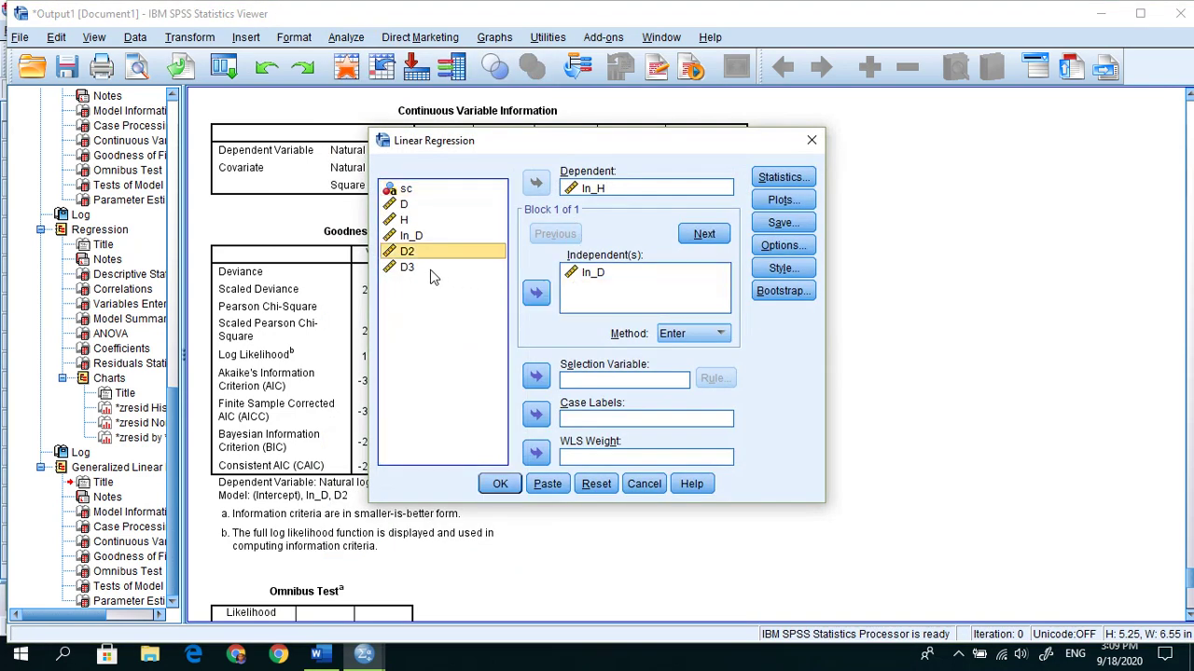
pyautogui.click(407, 267)
pyautogui.click(541, 293)
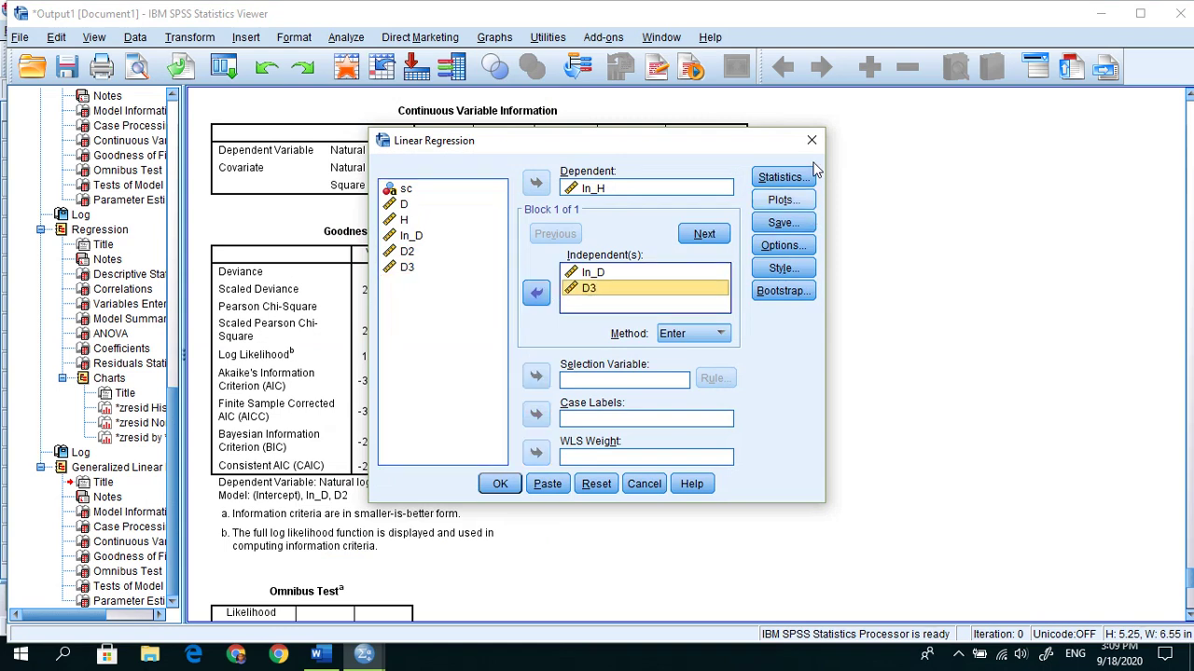
pyautogui.click(502, 480)
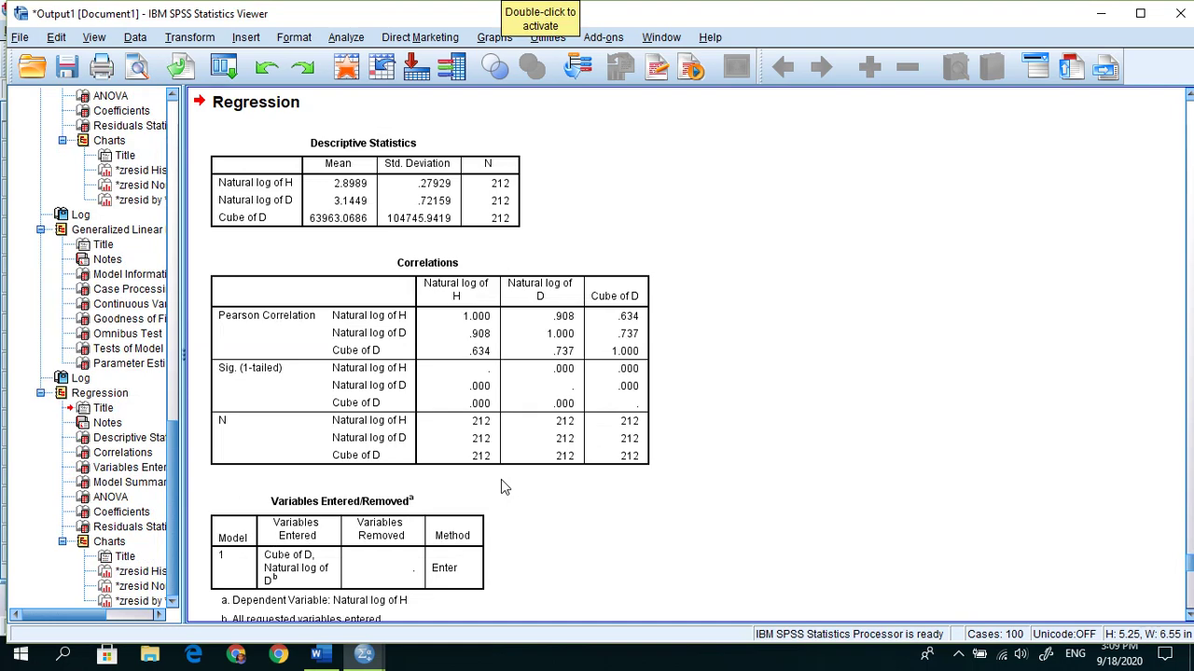
pyautogui.scroll(-15, 400, 488)
pyautogui.scroll(-6, 400, 487)
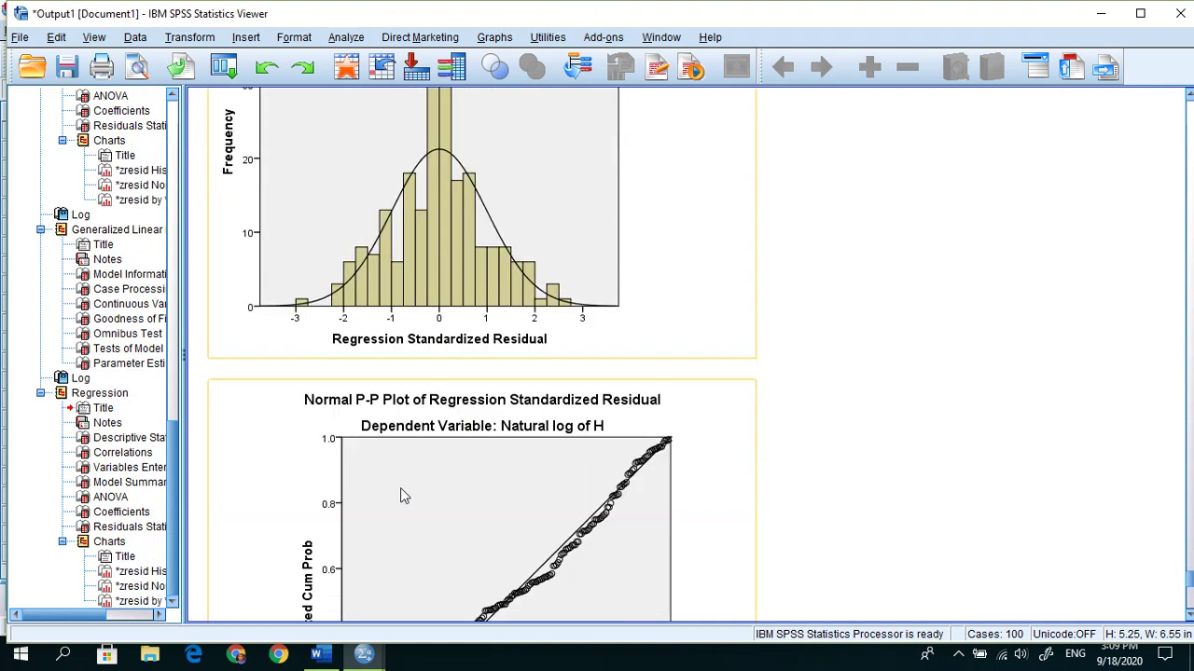
pyautogui.scroll(6, 400, 487)
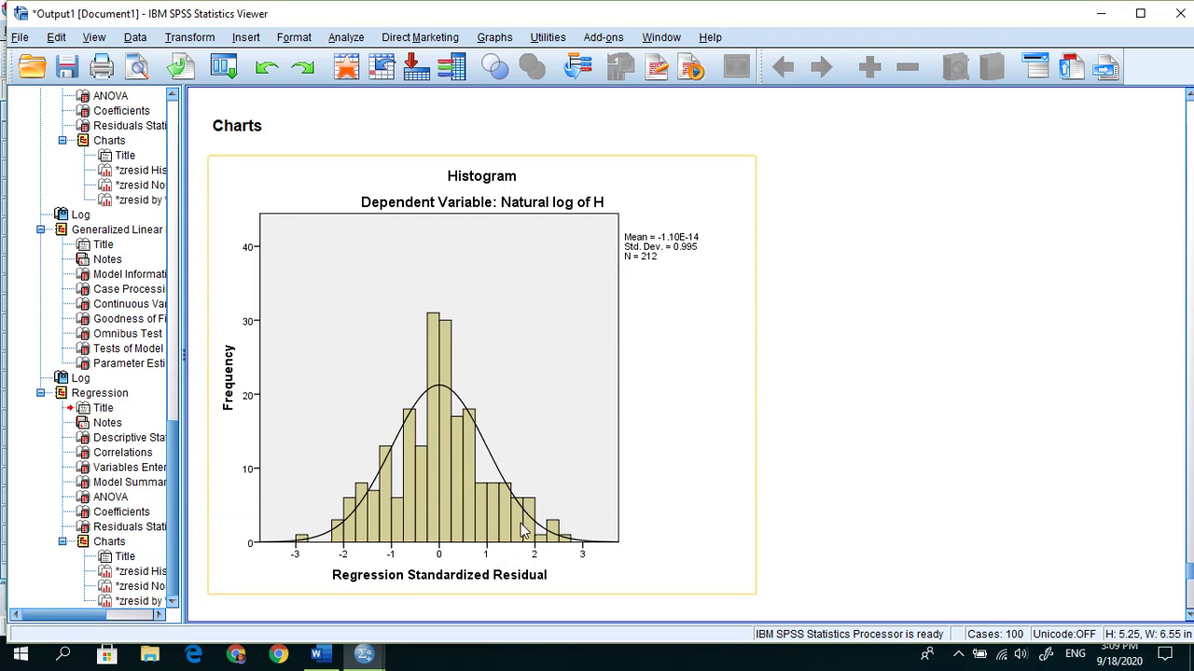
pyautogui.scroll(-3, 526, 529)
pyautogui.scroll(-6, 527, 530)
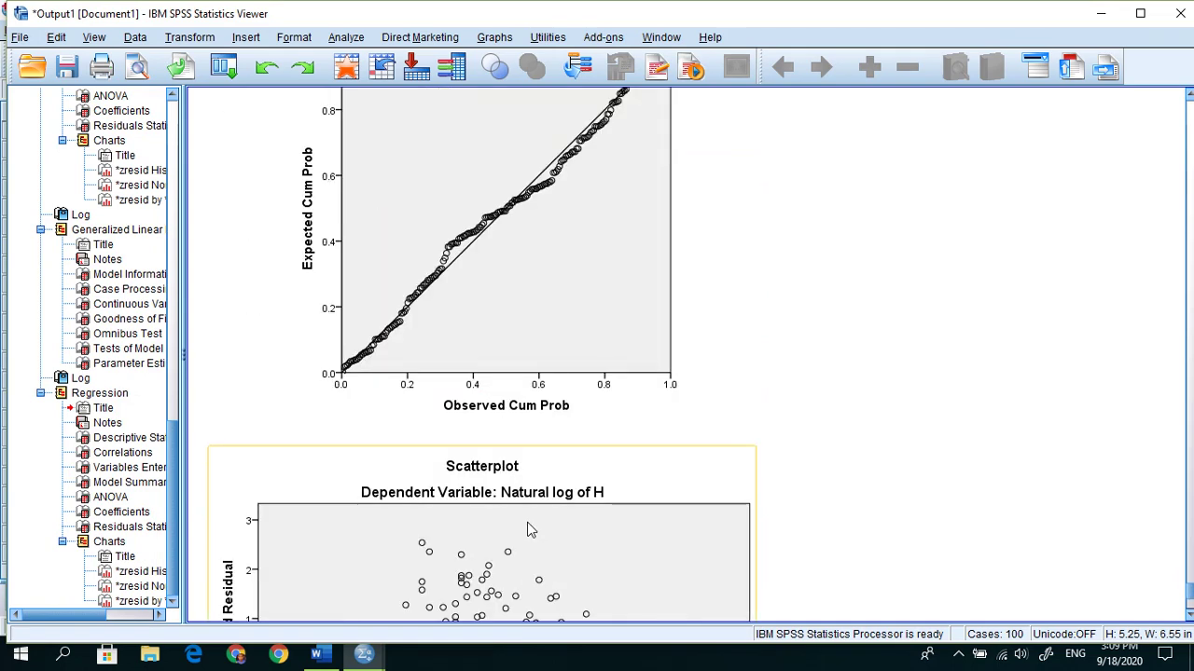
pyautogui.scroll(7, 527, 530)
pyautogui.scroll(-1, 529, 528)
pyautogui.scroll(3, 530, 528)
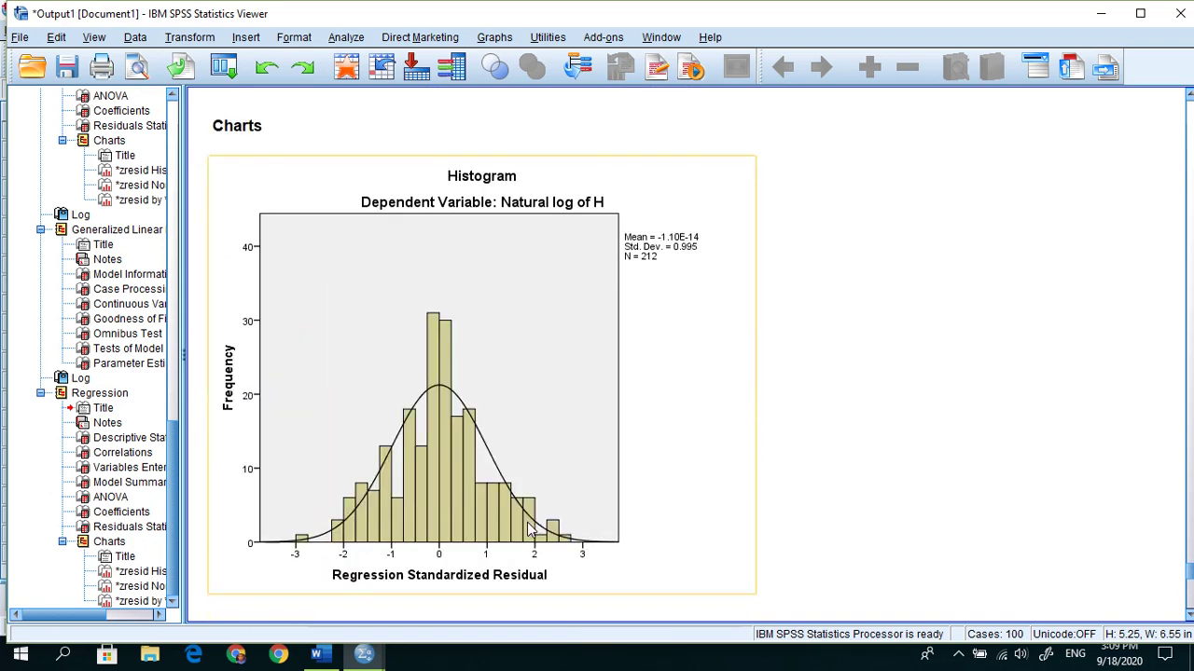
pyautogui.scroll(-1, 497, 456)
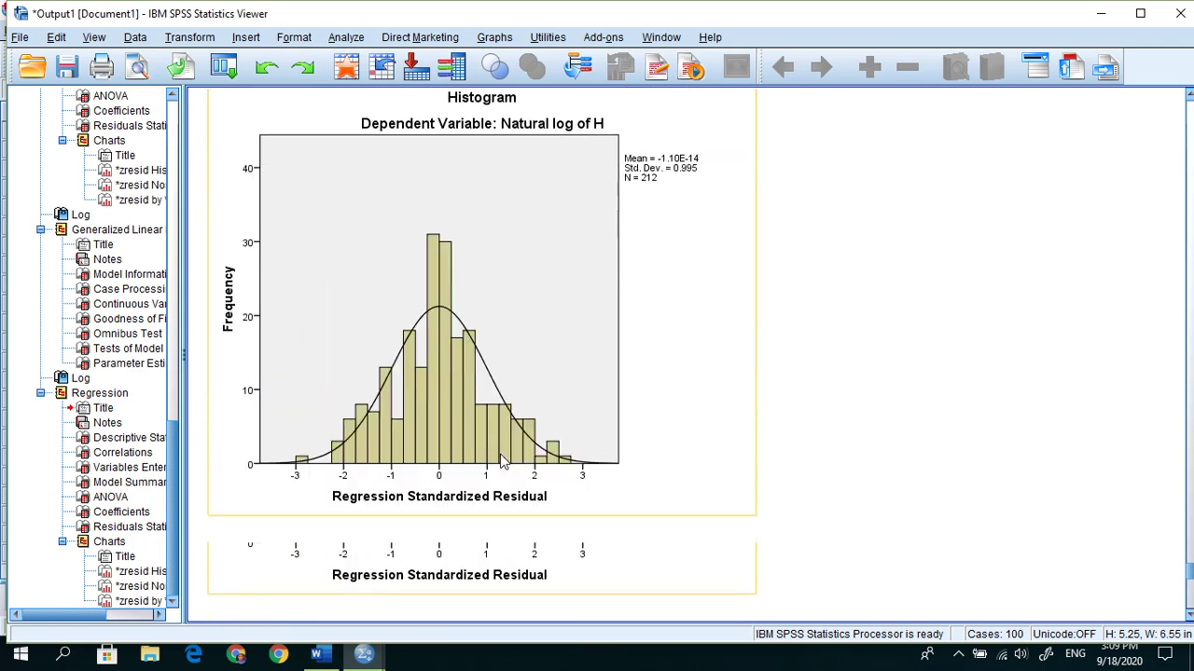
pyautogui.scroll(5, 499, 460)
pyautogui.scroll(20, 500, 461)
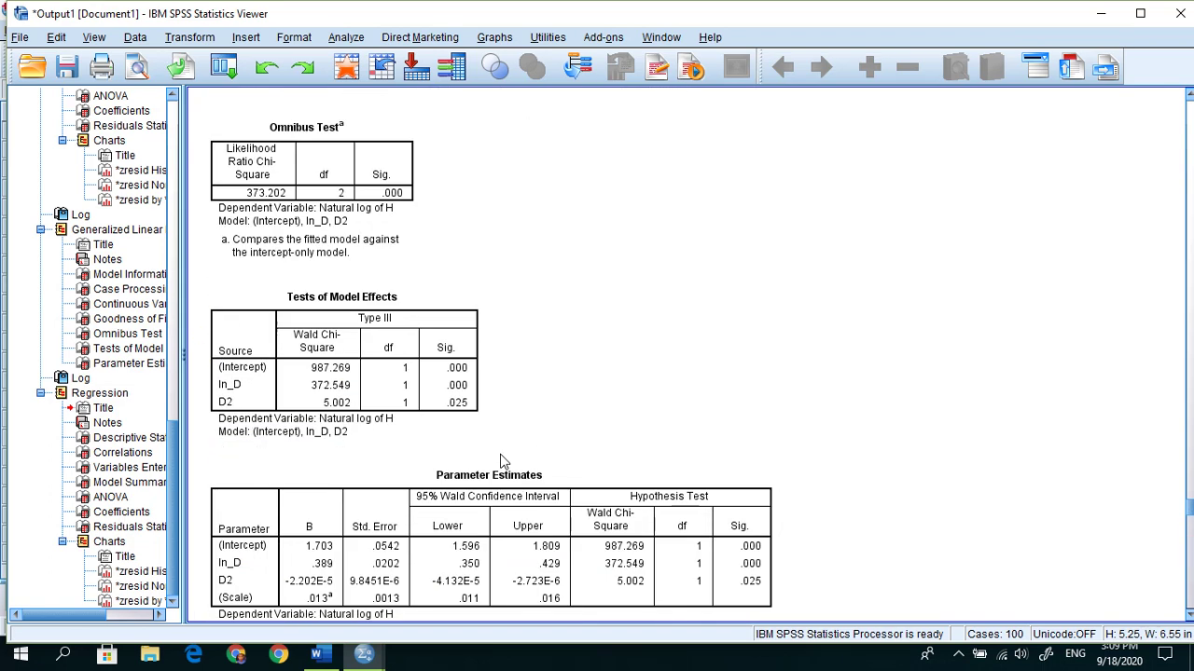
pyautogui.scroll(-20, 500, 461)
pyautogui.scroll(4, 500, 461)
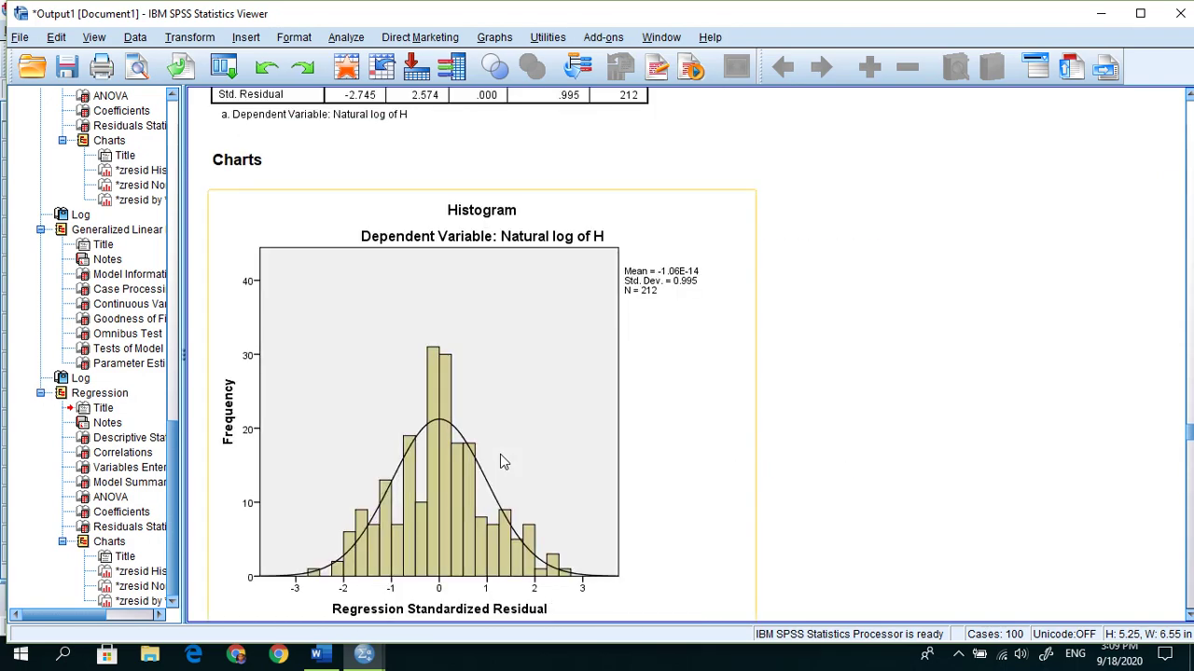
pyautogui.scroll(-2, 500, 461)
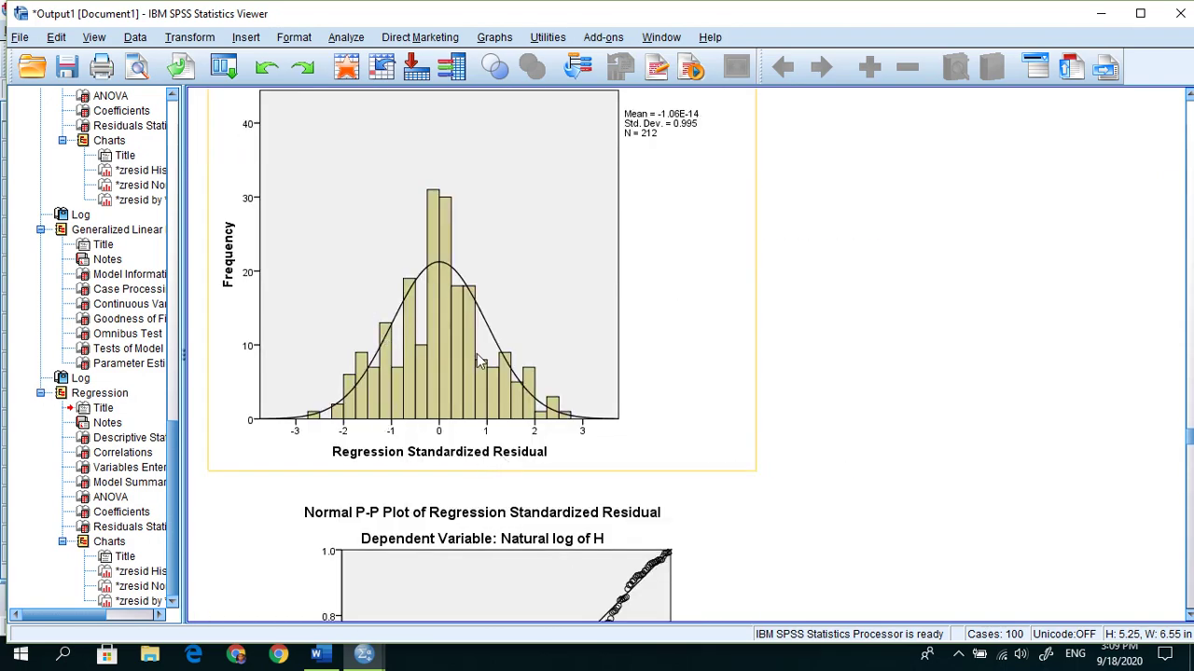
pyautogui.scroll(15, 477, 353)
pyautogui.scroll(-6, 477, 353)
pyautogui.scroll(-15, 477, 360)
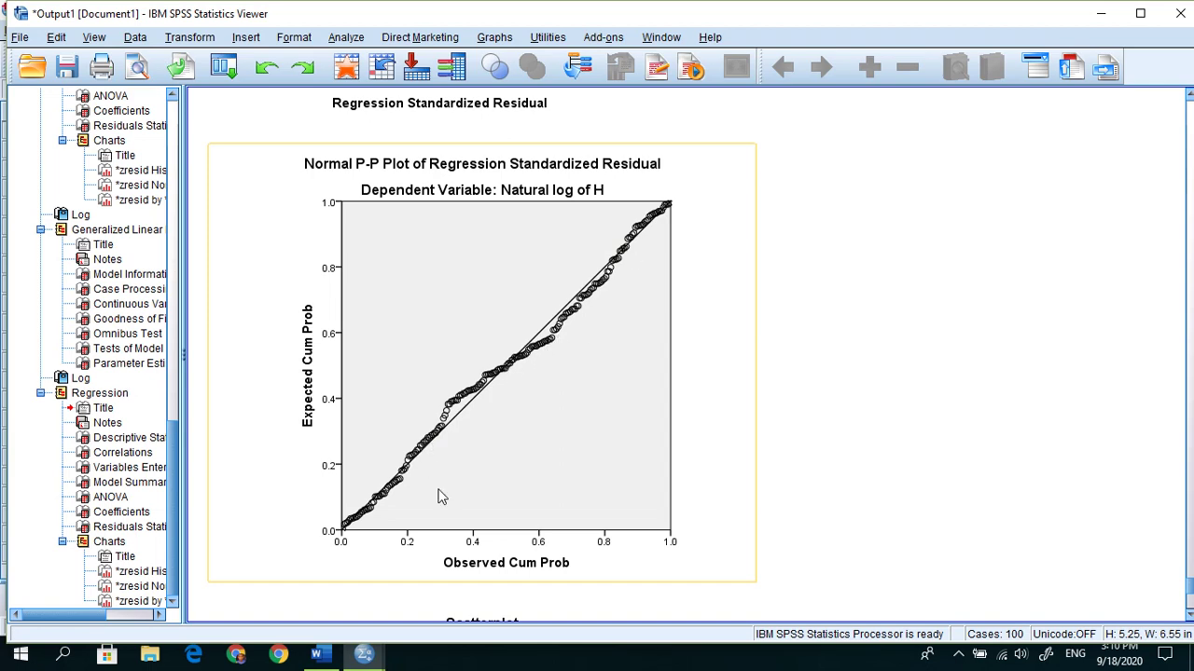
pyautogui.scroll(-5, 440, 495)
pyautogui.scroll(1, 439, 495)
pyautogui.scroll(5, 439, 495)
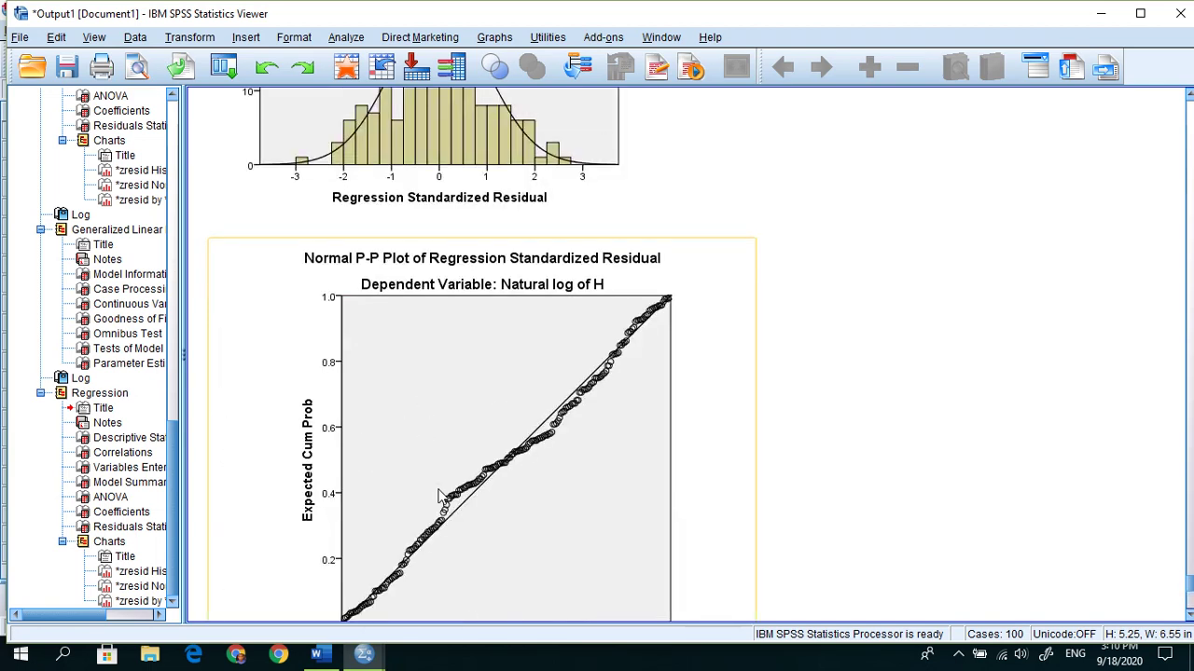
pyautogui.scroll(-7, 439, 495)
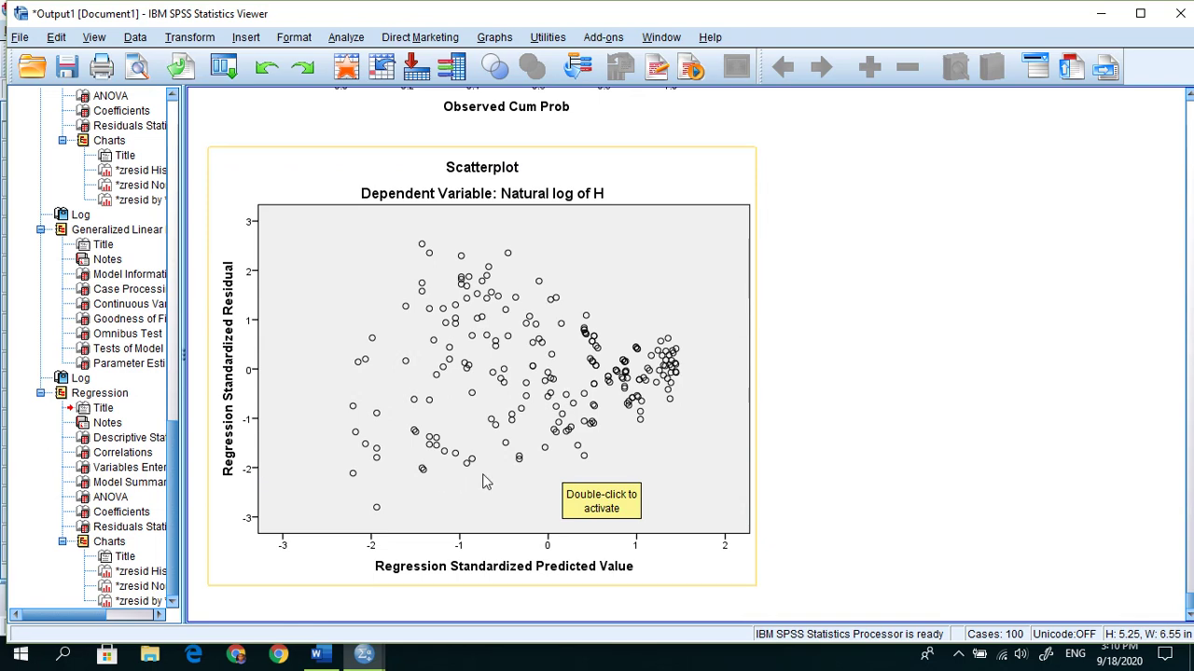
pyautogui.scroll(20, 489, 438)
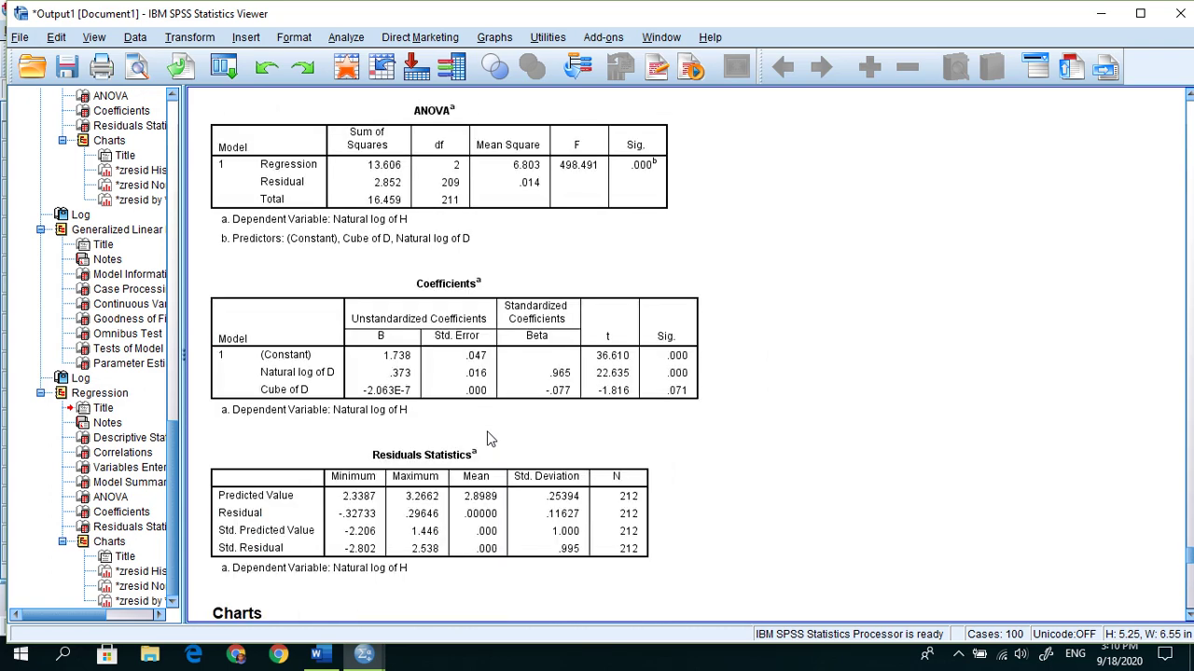
pyautogui.scroll(2, 487, 431)
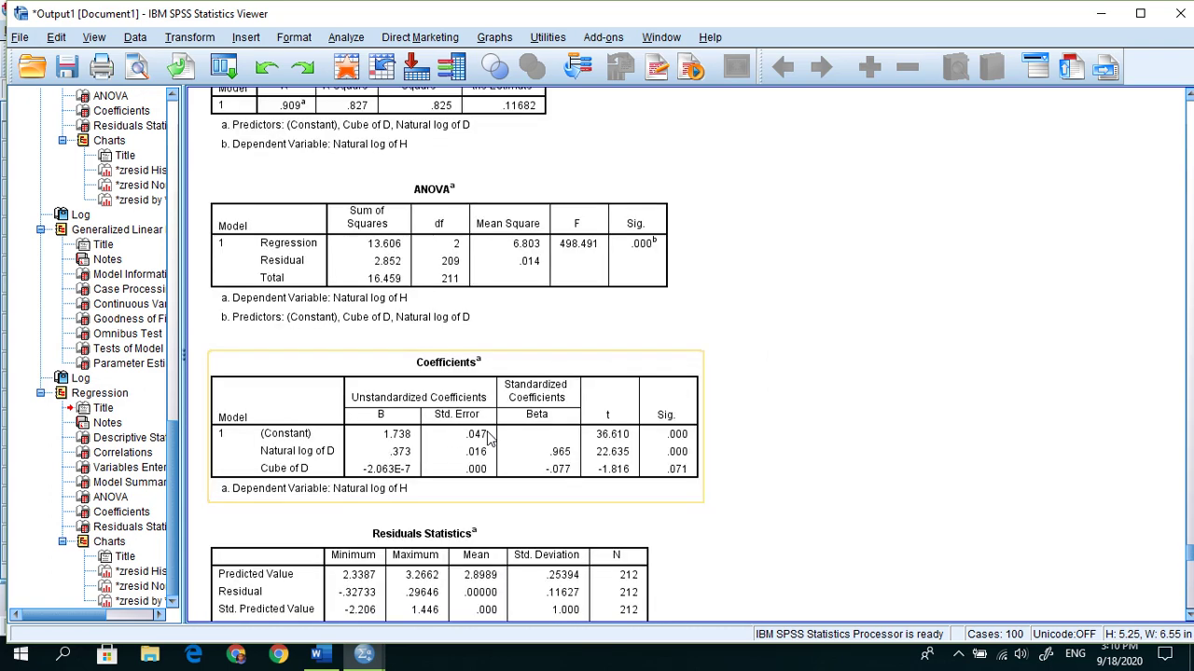
pyautogui.scroll(4, 489, 439)
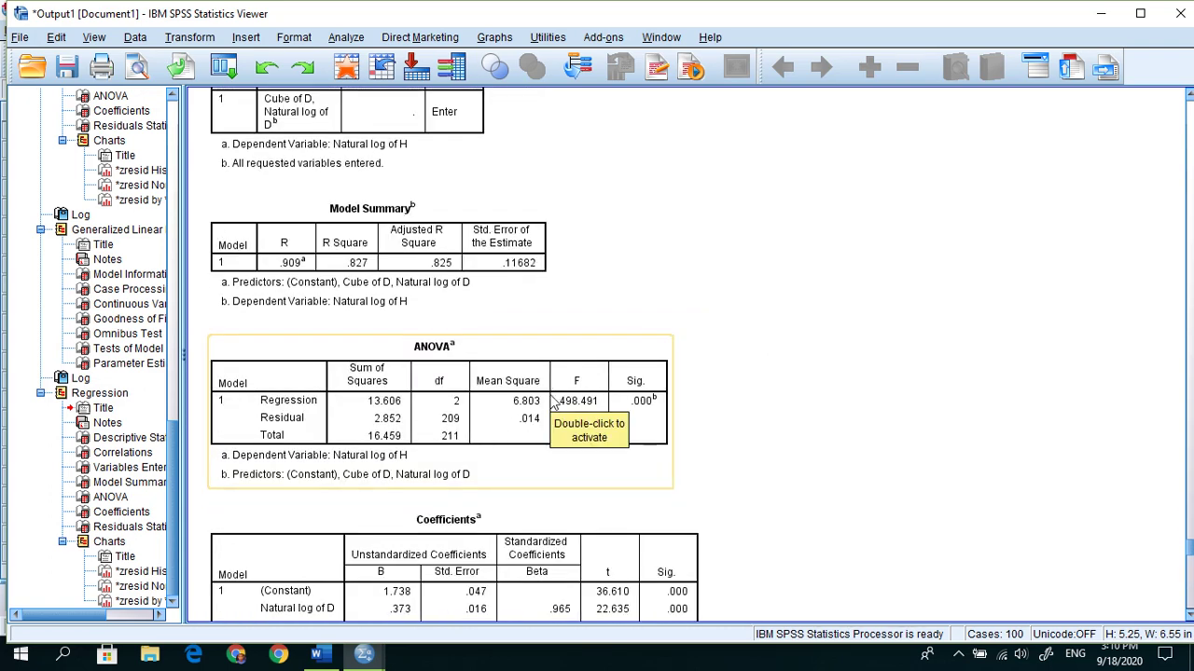
pyautogui.scroll(-6, 551, 401)
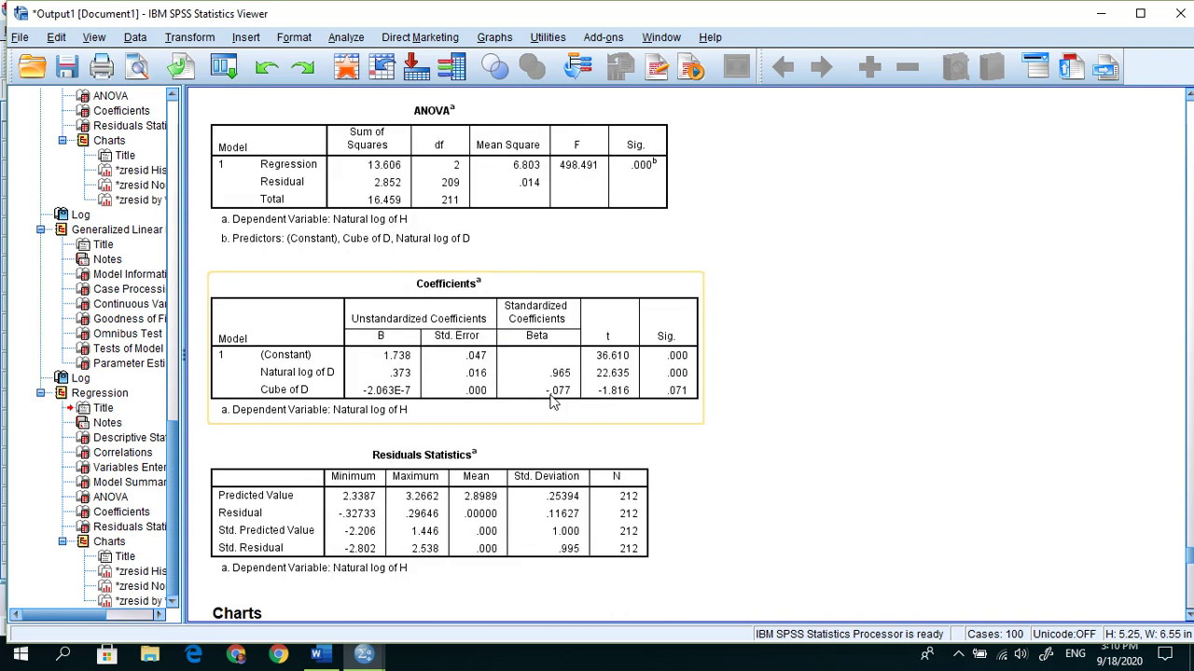
# Step: Check that the D3 regression's adjusted R² of .825 matches the M4 row in the Word table, then open Analyze
pyautogui.click(319, 656)
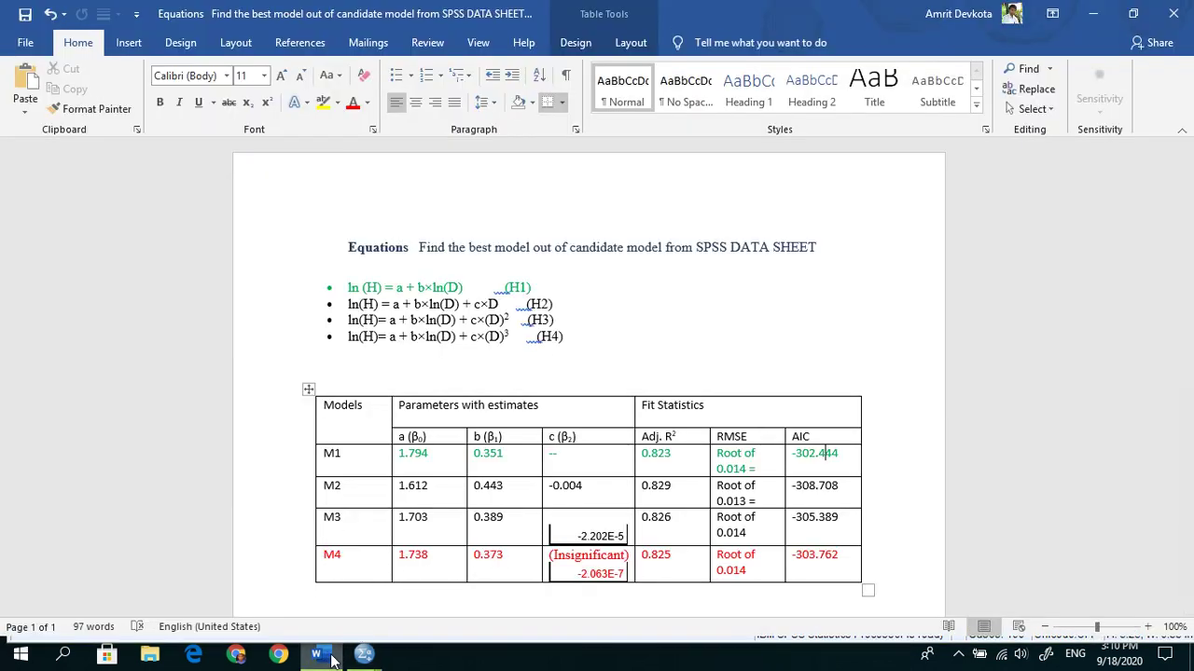
pyautogui.click(364, 655)
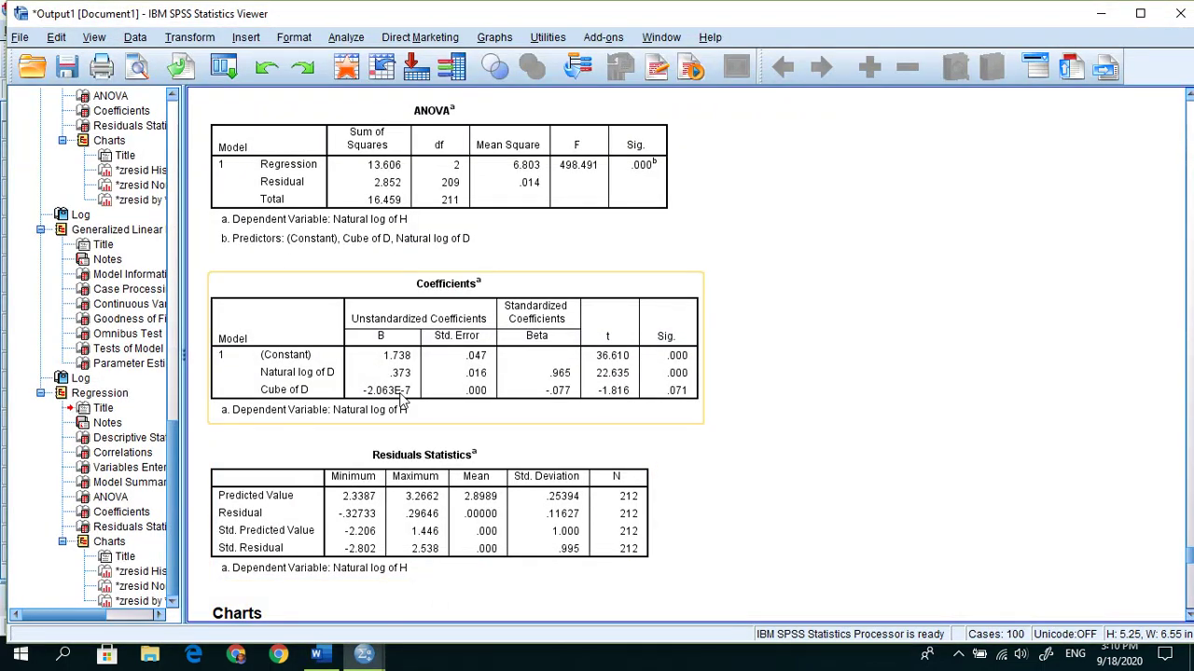
pyautogui.click(485, 206)
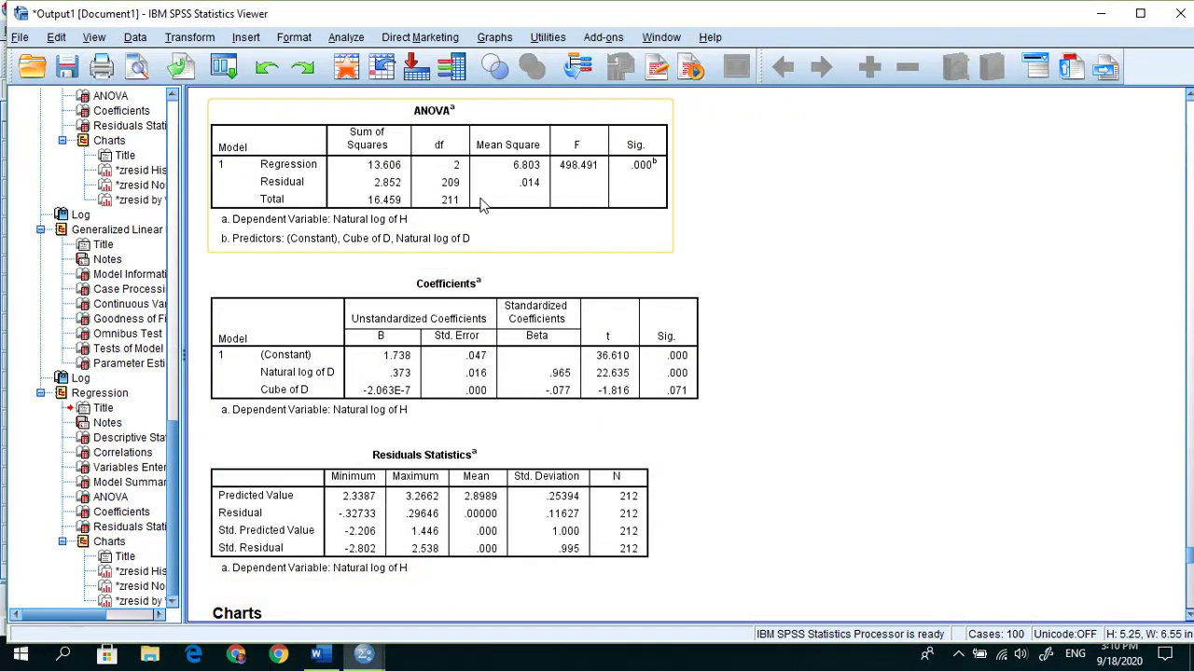
pyautogui.scroll(3, 513, 185)
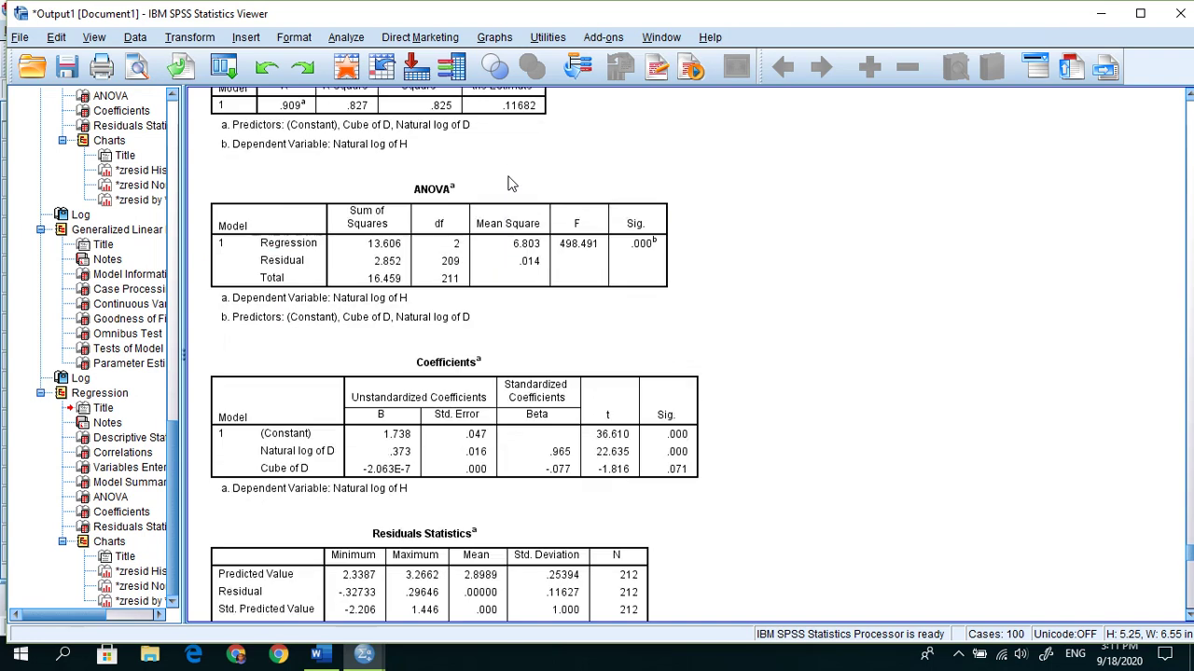
pyautogui.scroll(3, 545, 184)
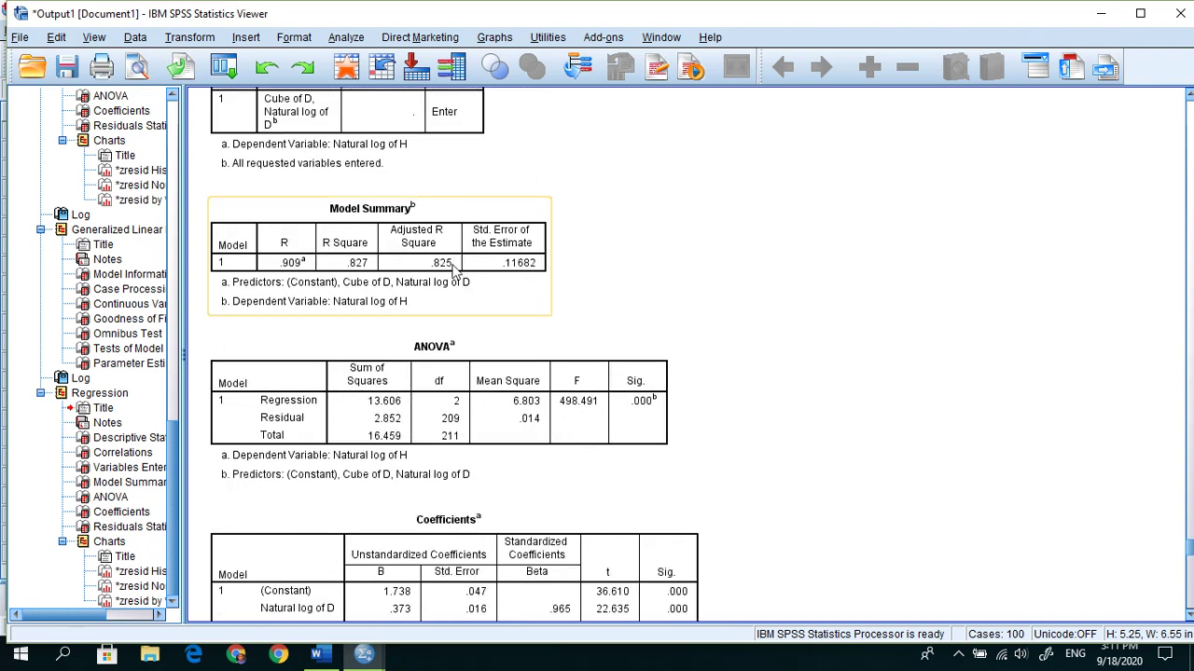
pyautogui.click(318, 657)
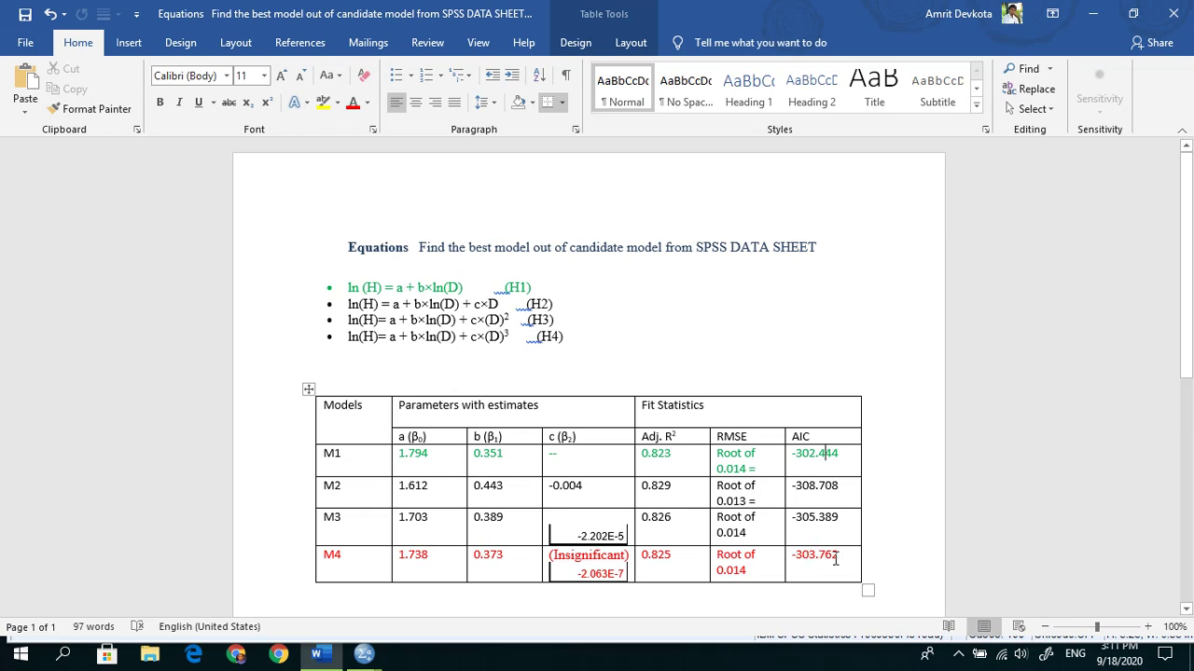
pyautogui.click(318, 657)
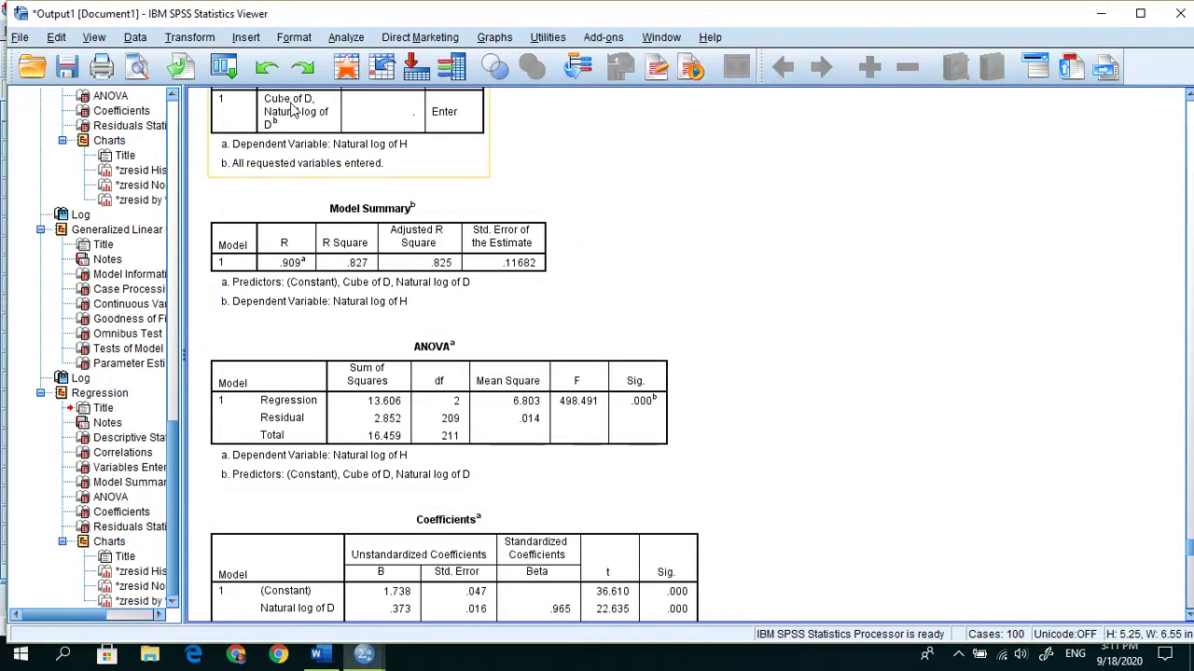
pyautogui.click(352, 39)
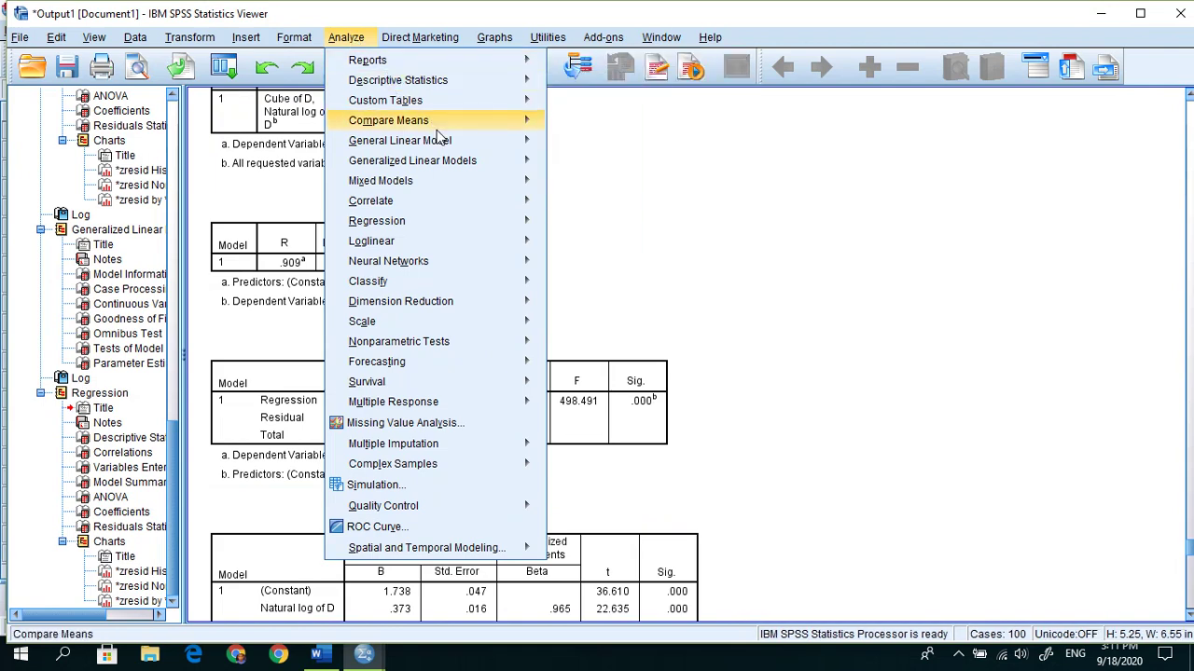
# Step: Start a generalized linear model and replace covariate D2 with D3 on the Predictors tab
pyautogui.moveTo(485, 160)
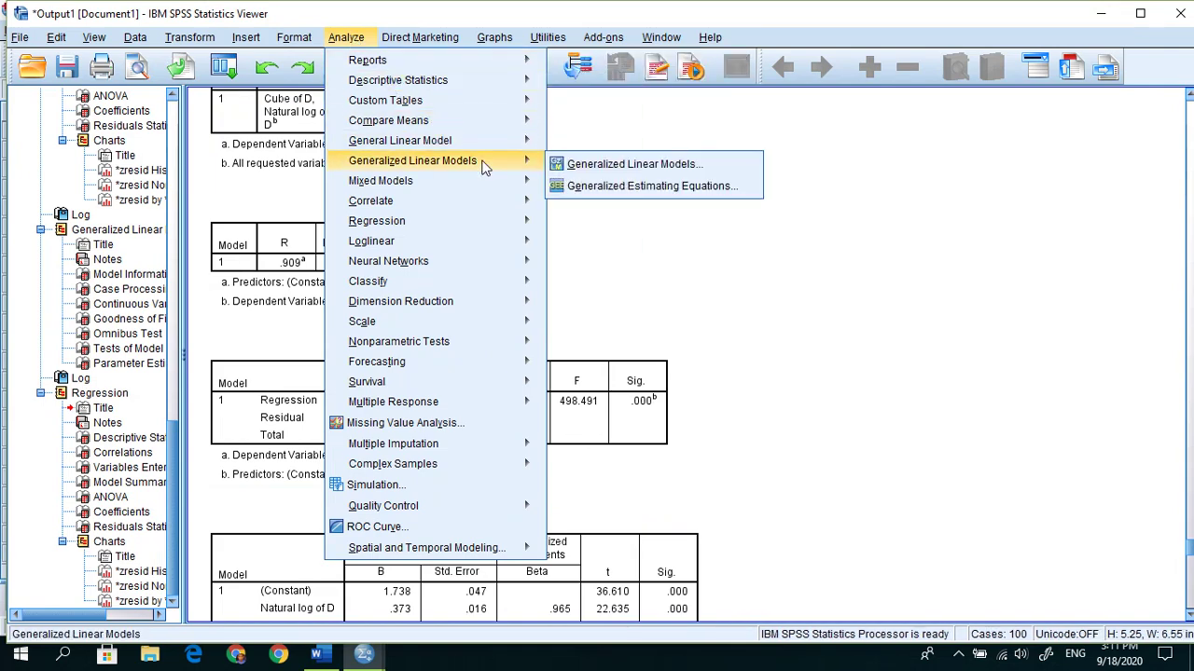
pyautogui.click(588, 164)
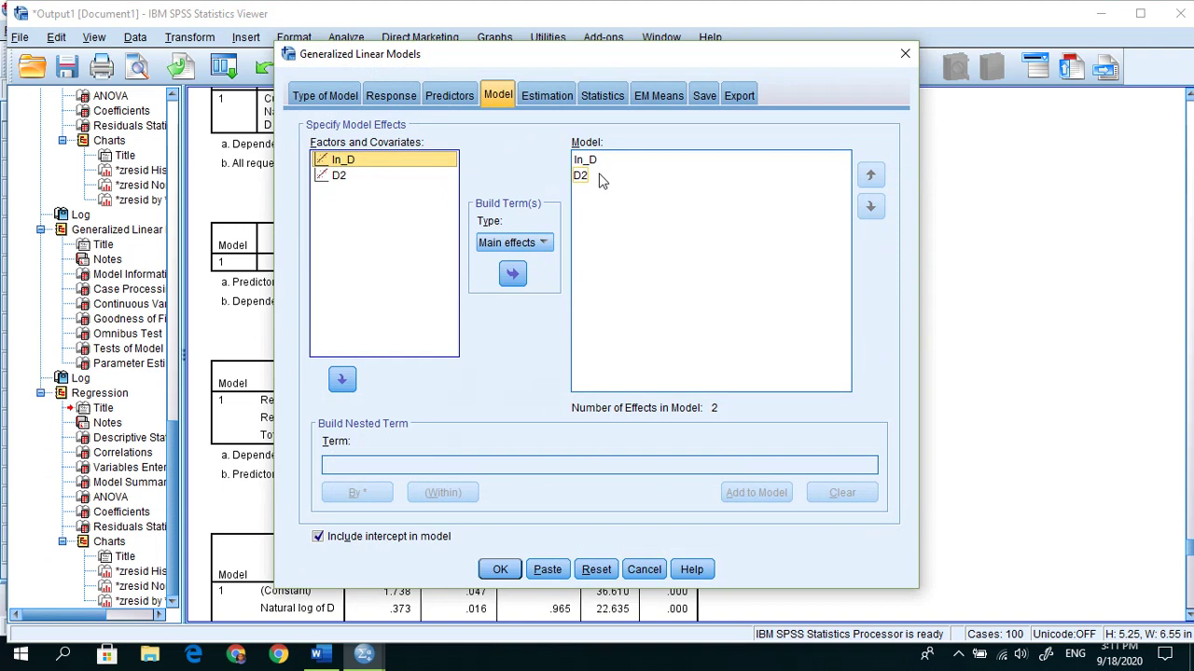
pyautogui.click(455, 99)
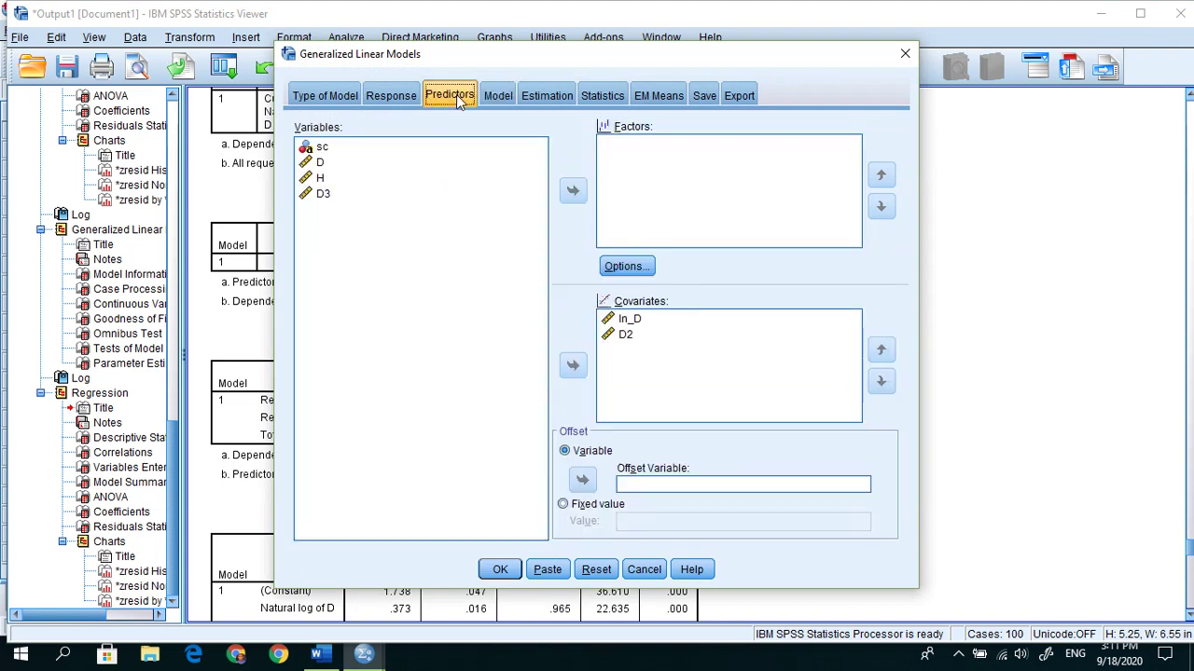
pyautogui.click(621, 338)
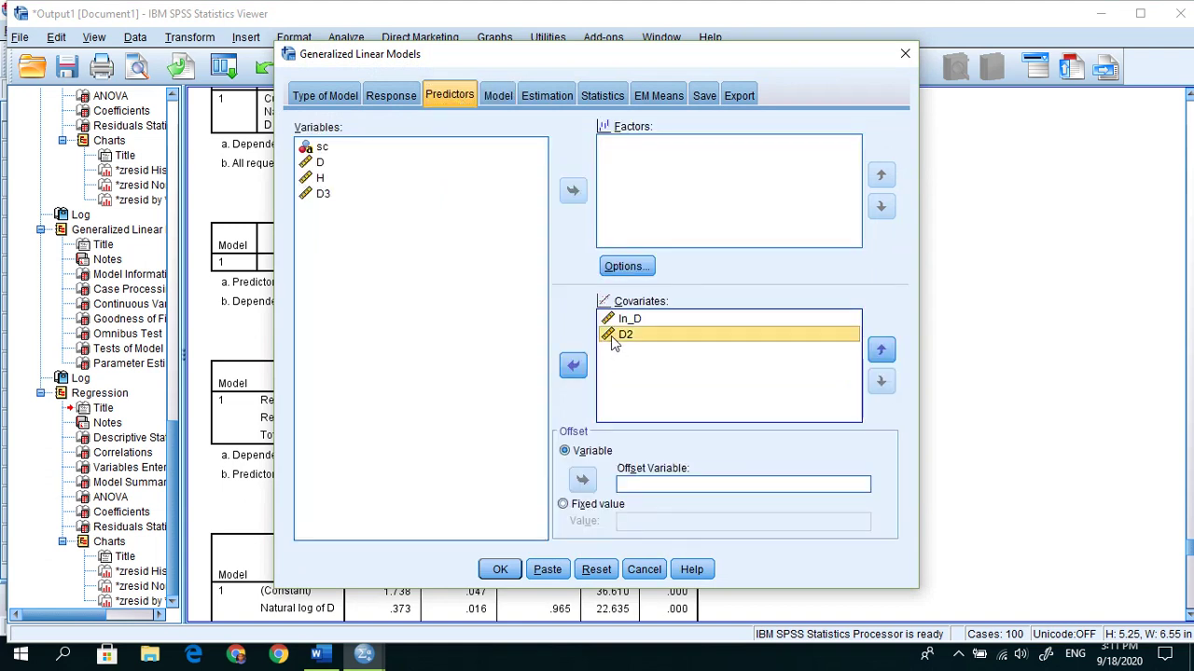
pyautogui.click(574, 366)
pyautogui.click(327, 211)
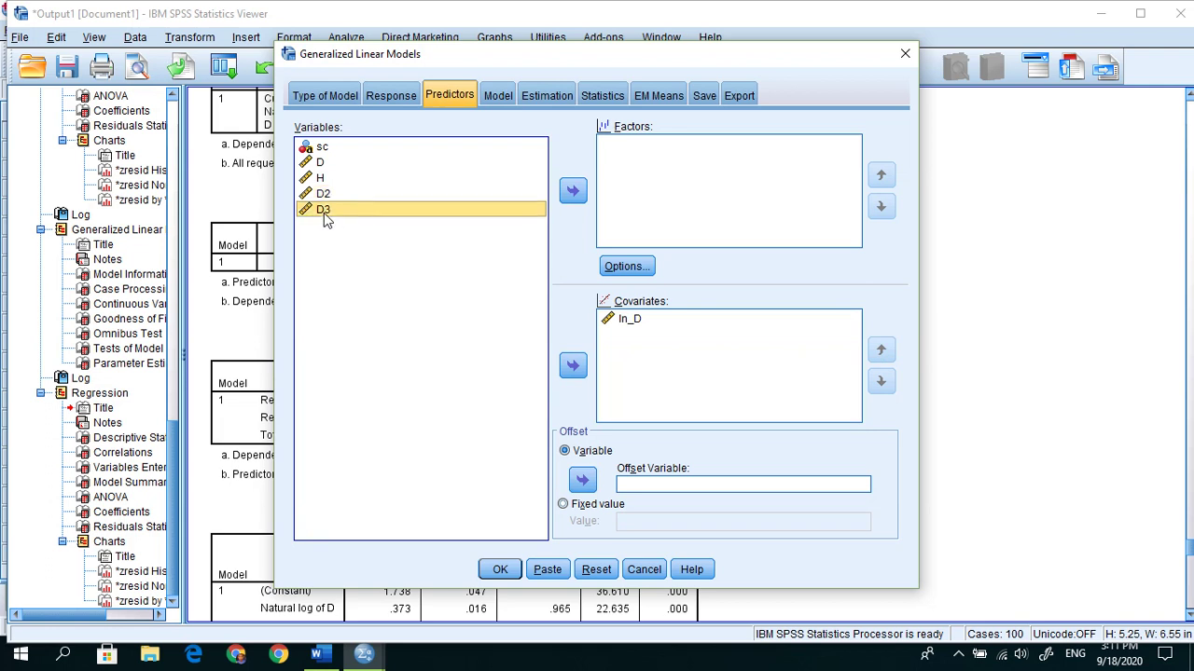
pyautogui.click(573, 366)
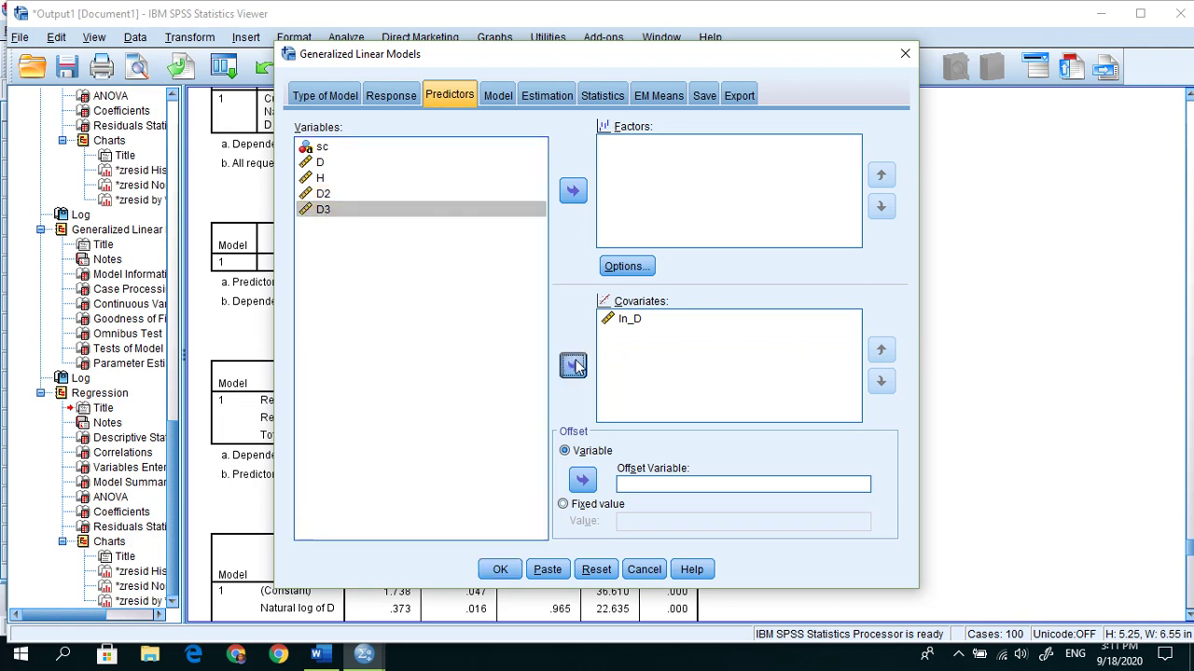
# Step: Add D3 as a main effect, run the model, and compare its AIC -303.762 with Word's M4
pyautogui.click(505, 97)
pyautogui.click(336, 178)
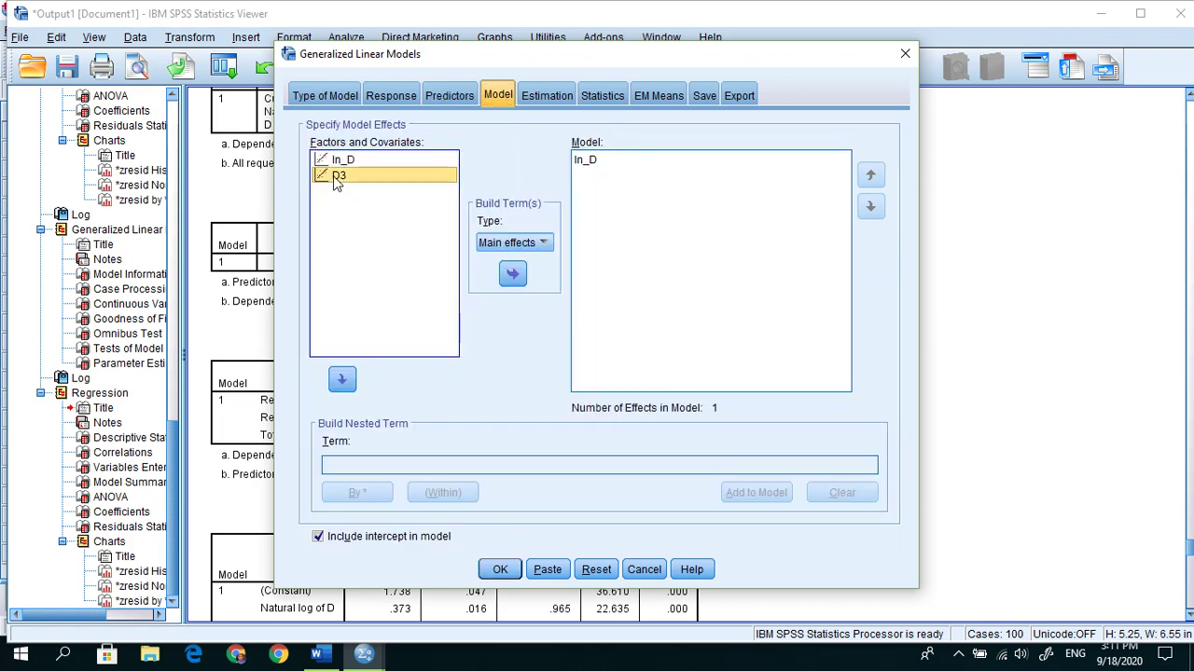
pyautogui.click(512, 274)
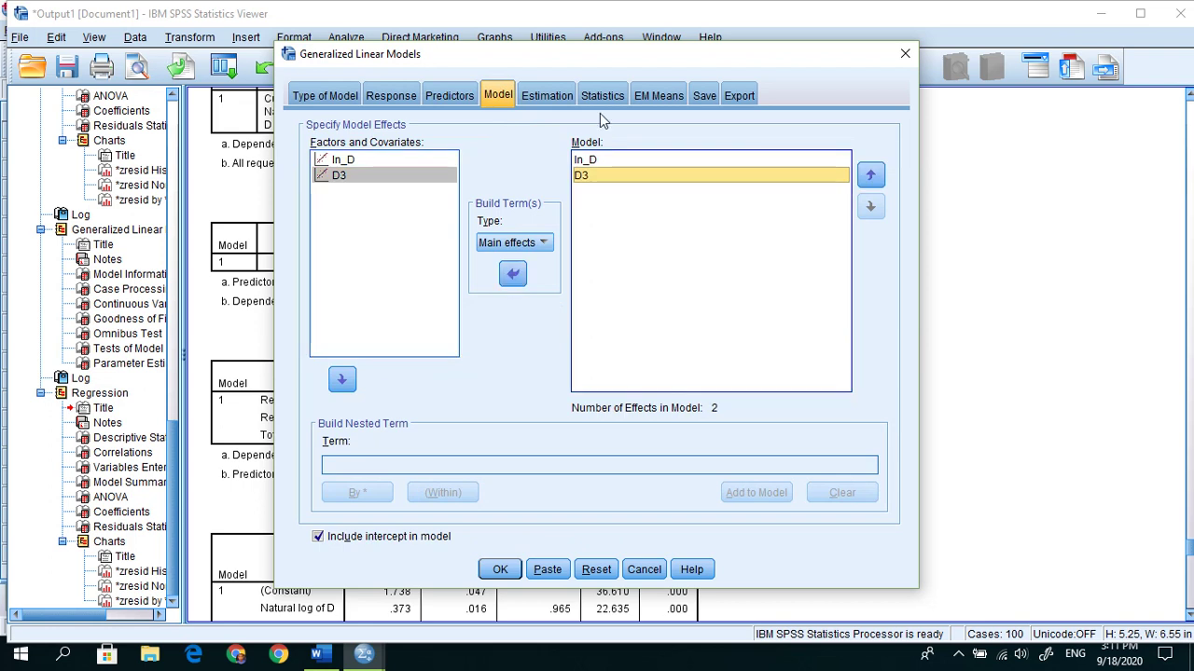
pyautogui.click(500, 569)
pyautogui.scroll(-3, 541, 513)
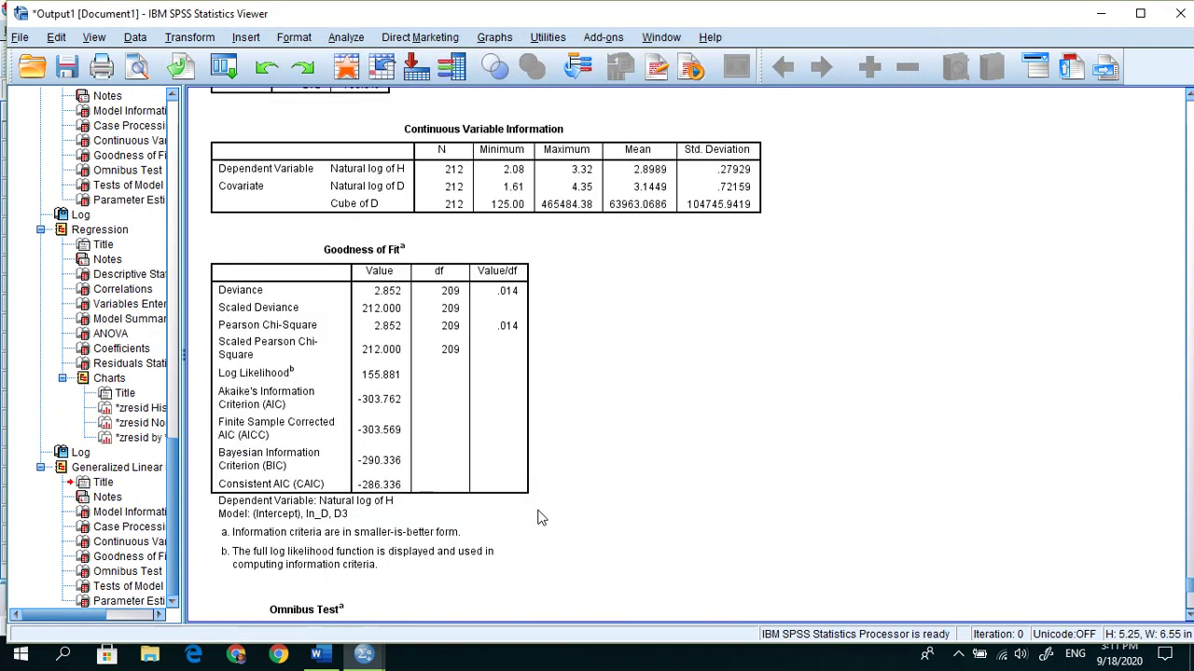
pyautogui.click(442, 464)
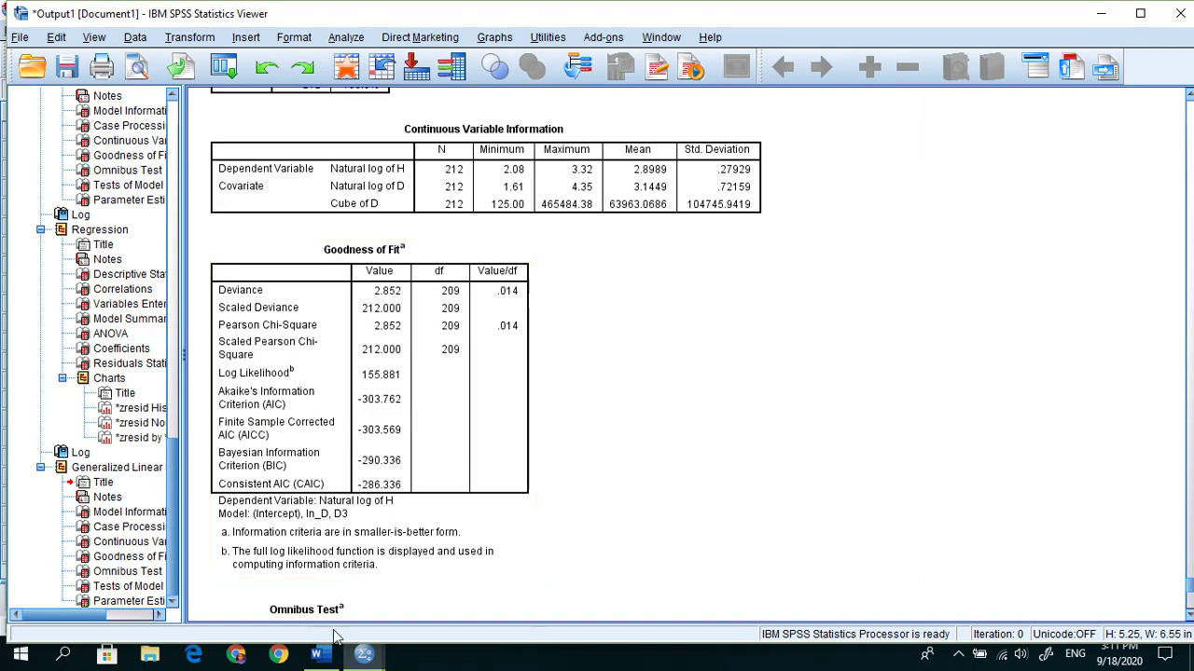
pyautogui.click(316, 656)
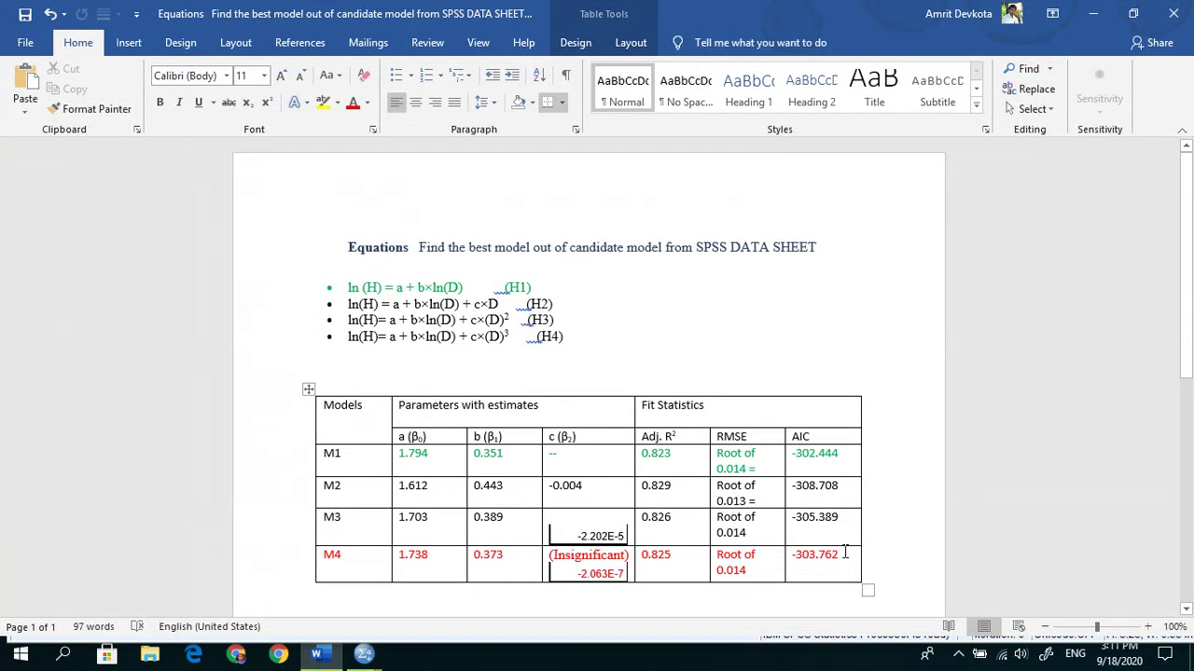
pyautogui.click(798, 558)
pyautogui.moveTo(678, 519); pyautogui.dragTo(602, 520)
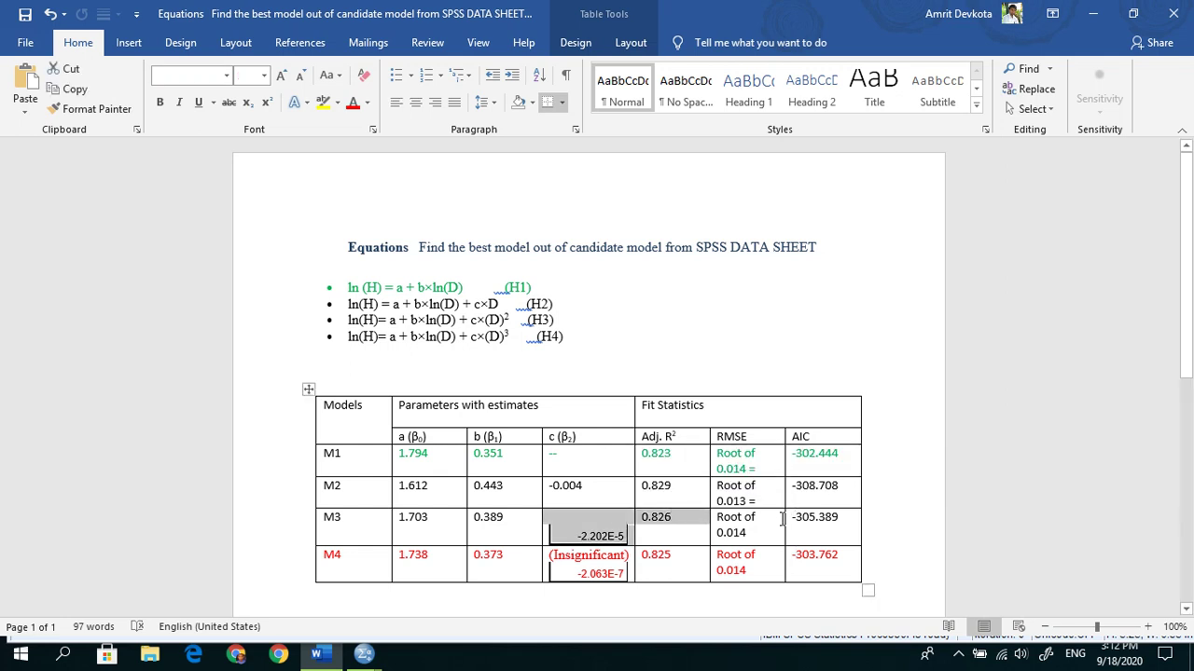
pyautogui.click(675, 527)
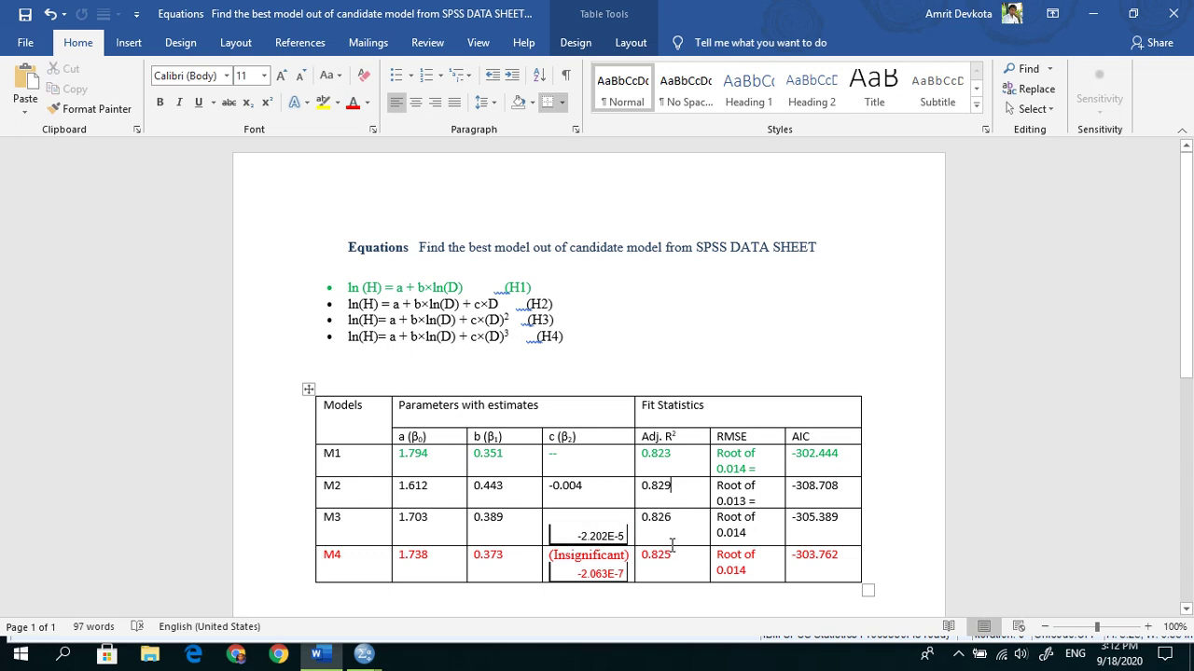
pyautogui.scroll(-1, 767, 525)
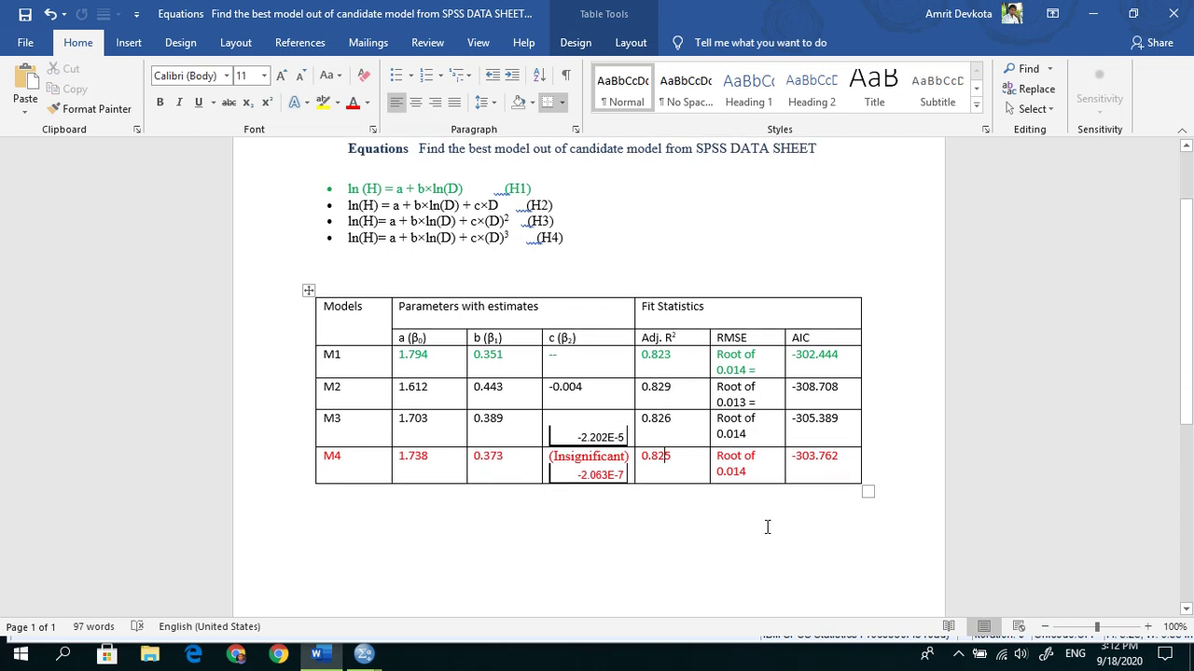
pyautogui.scroll(1, 764, 528)
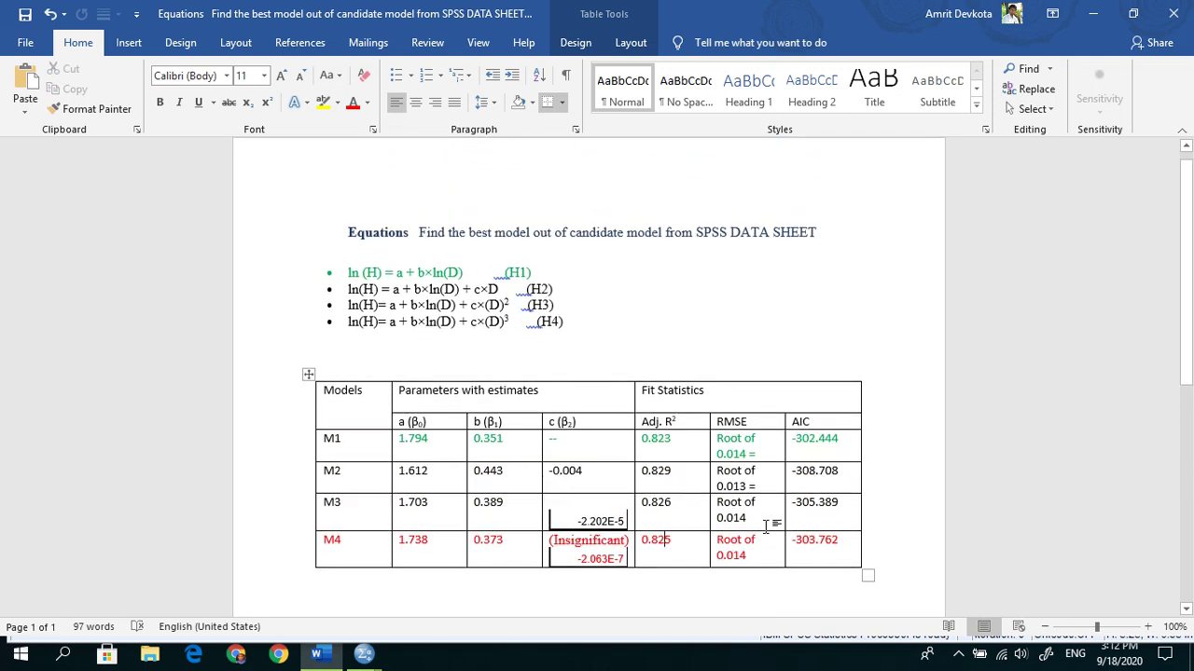